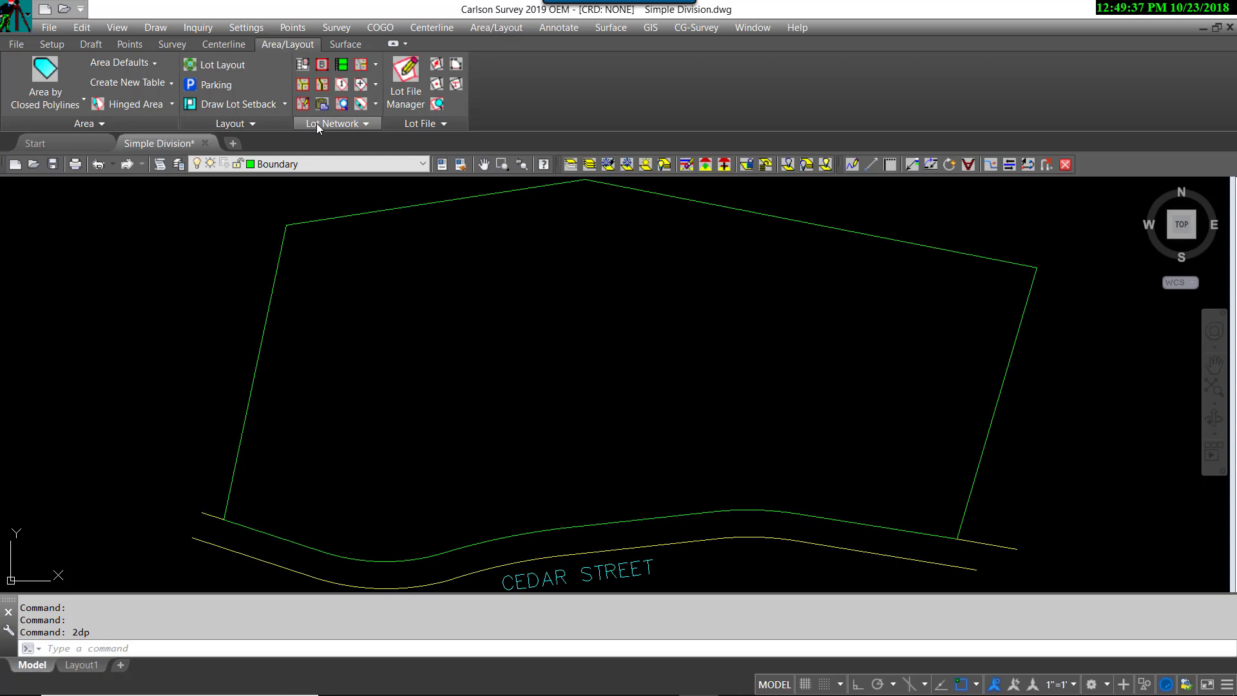
# Select the parcel boundary polyline to inspect it, then clear the selection
pyautogui.click(500, 27)
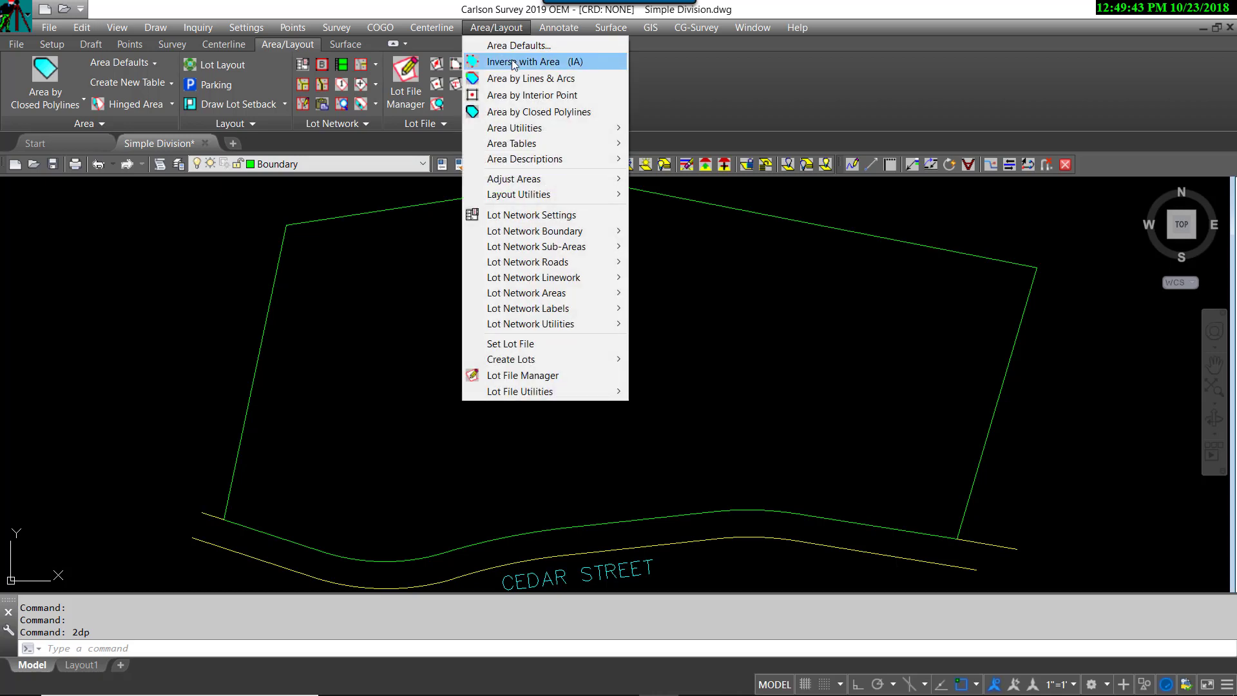
pyautogui.moveTo(541, 326)
pyautogui.click(309, 193)
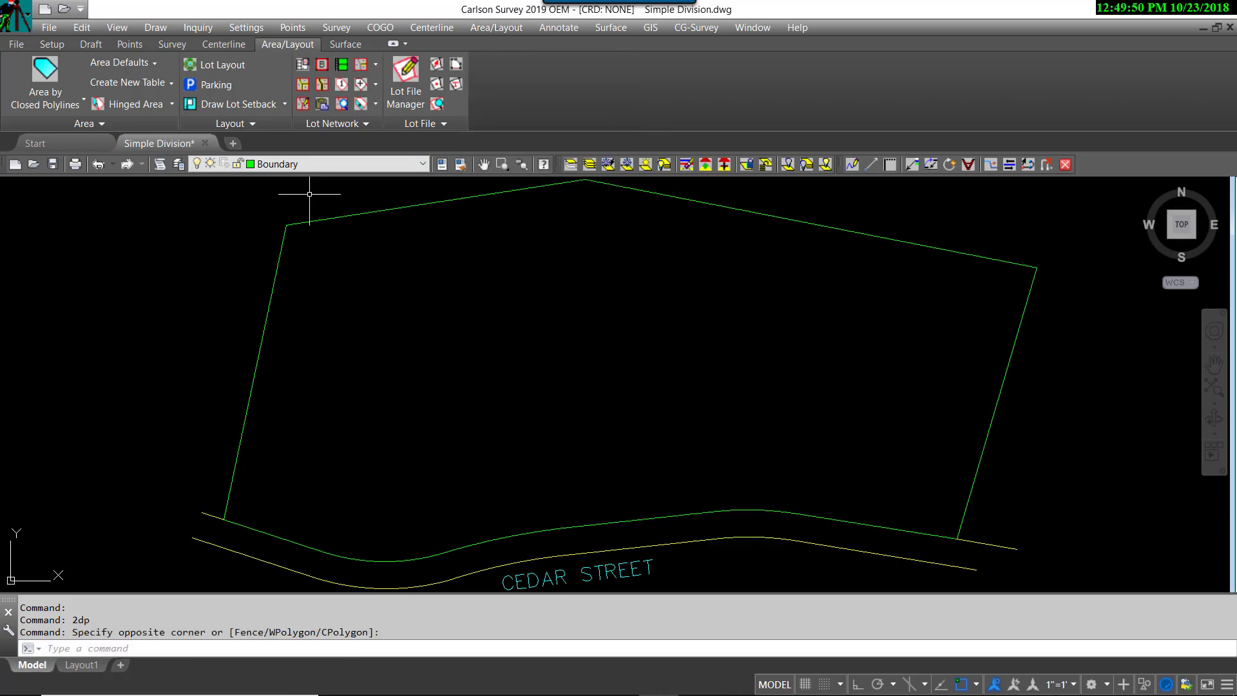
pyautogui.click(990, 258)
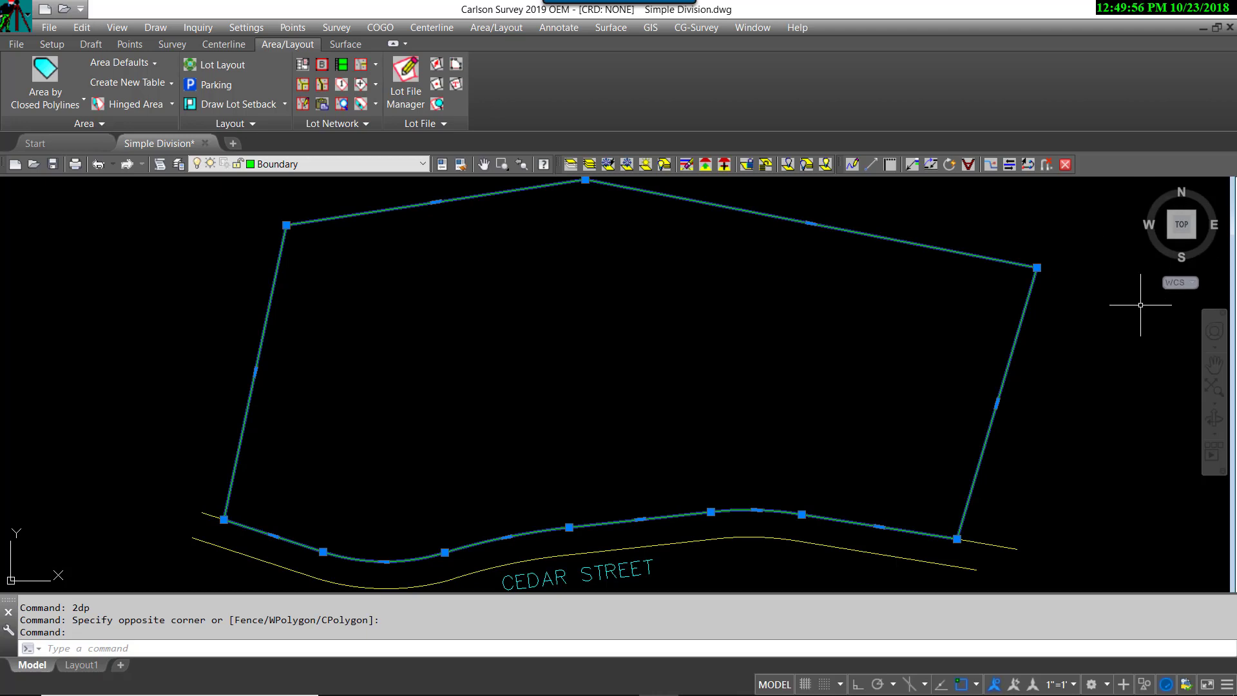
pyautogui.press('Escape')
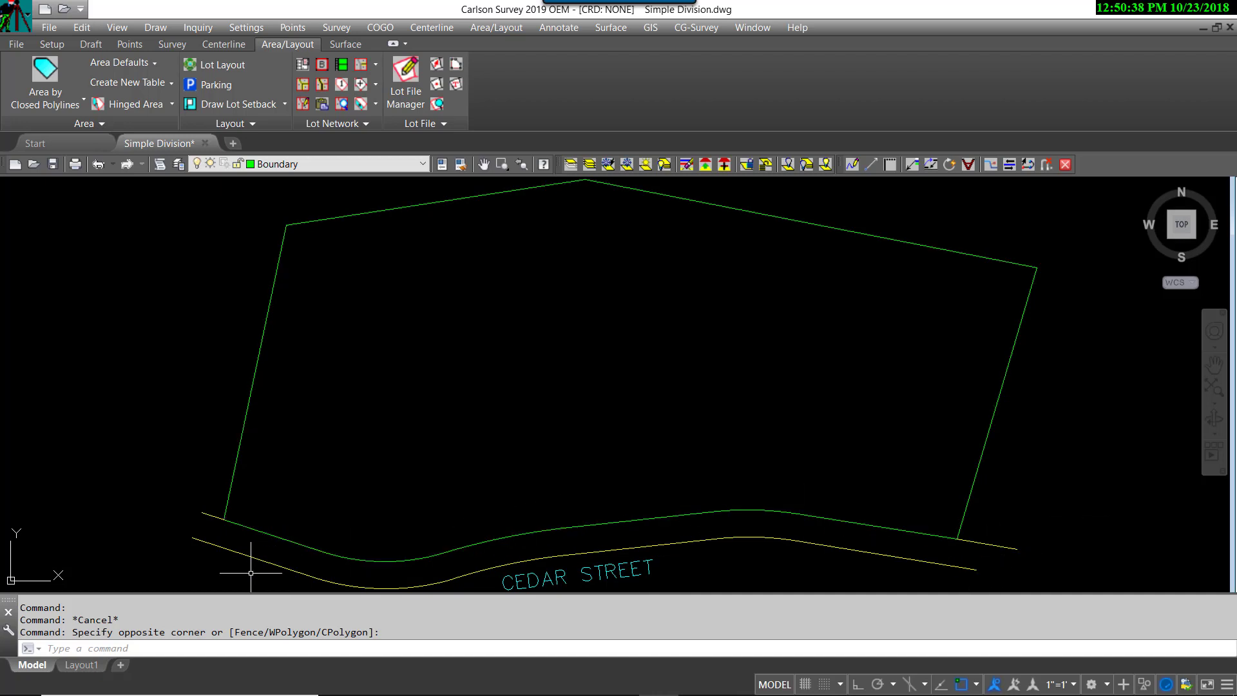
# Make ROW the current layer and start a 2D polyline with the default options
pyautogui.click(422, 164)
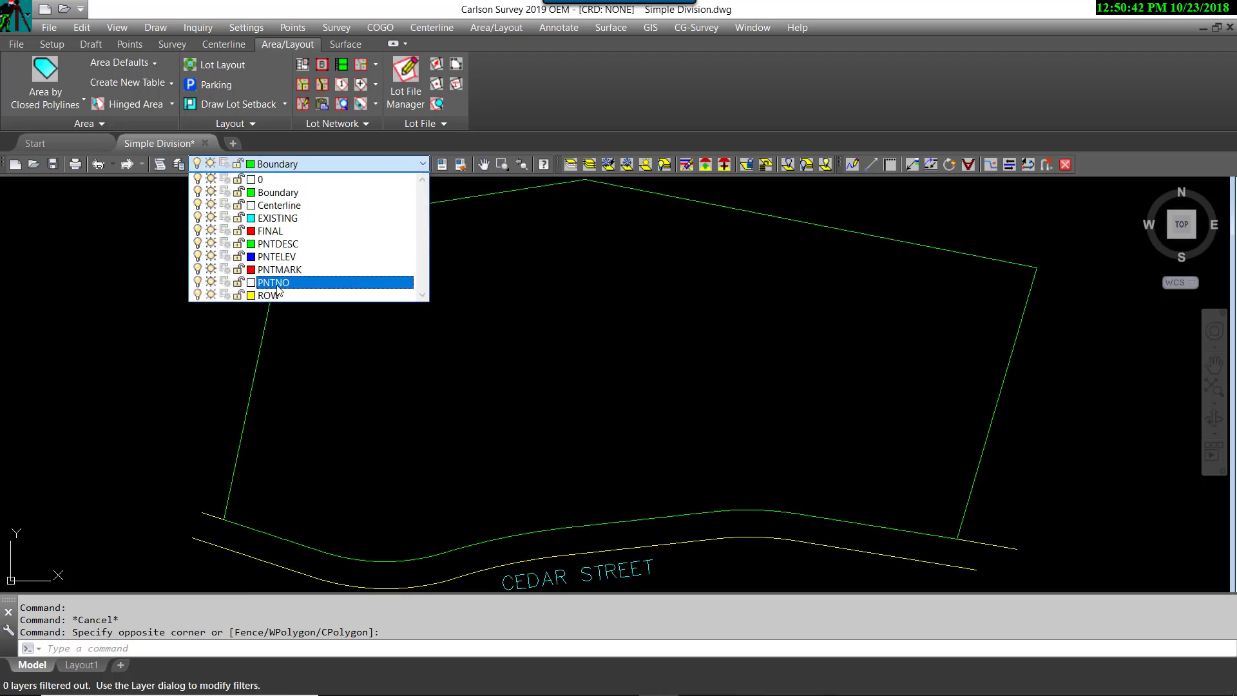
pyautogui.click(276, 296)
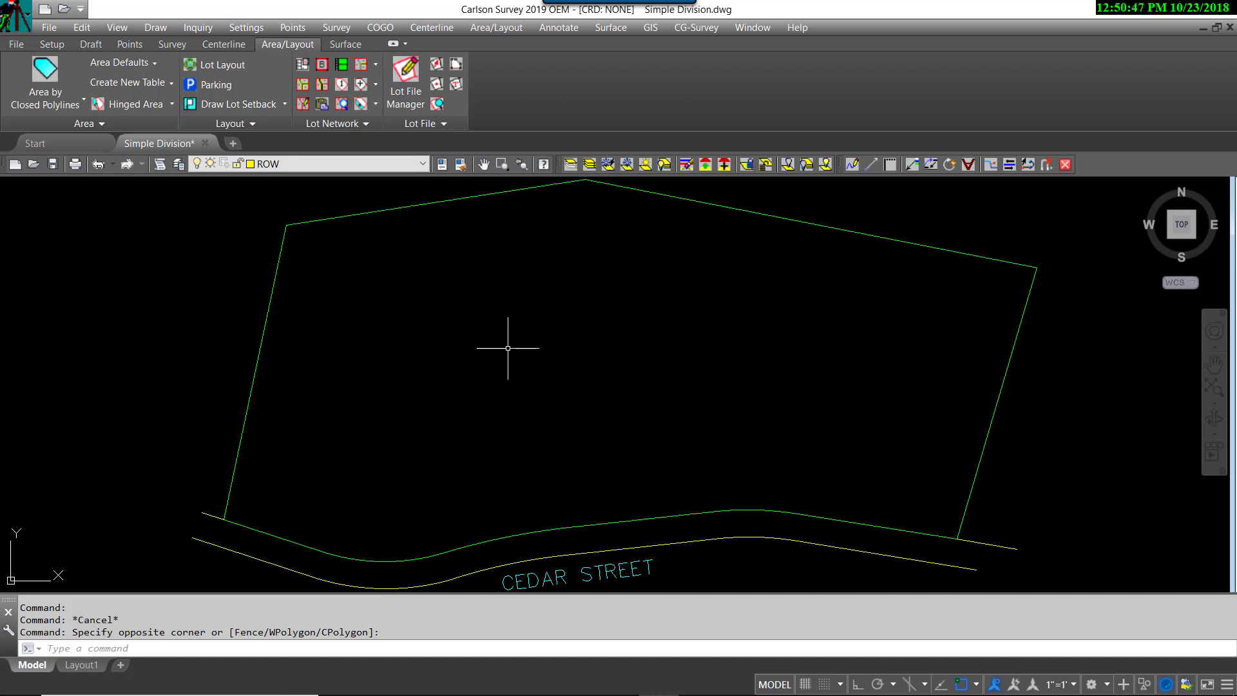
pyautogui.click(158, 28)
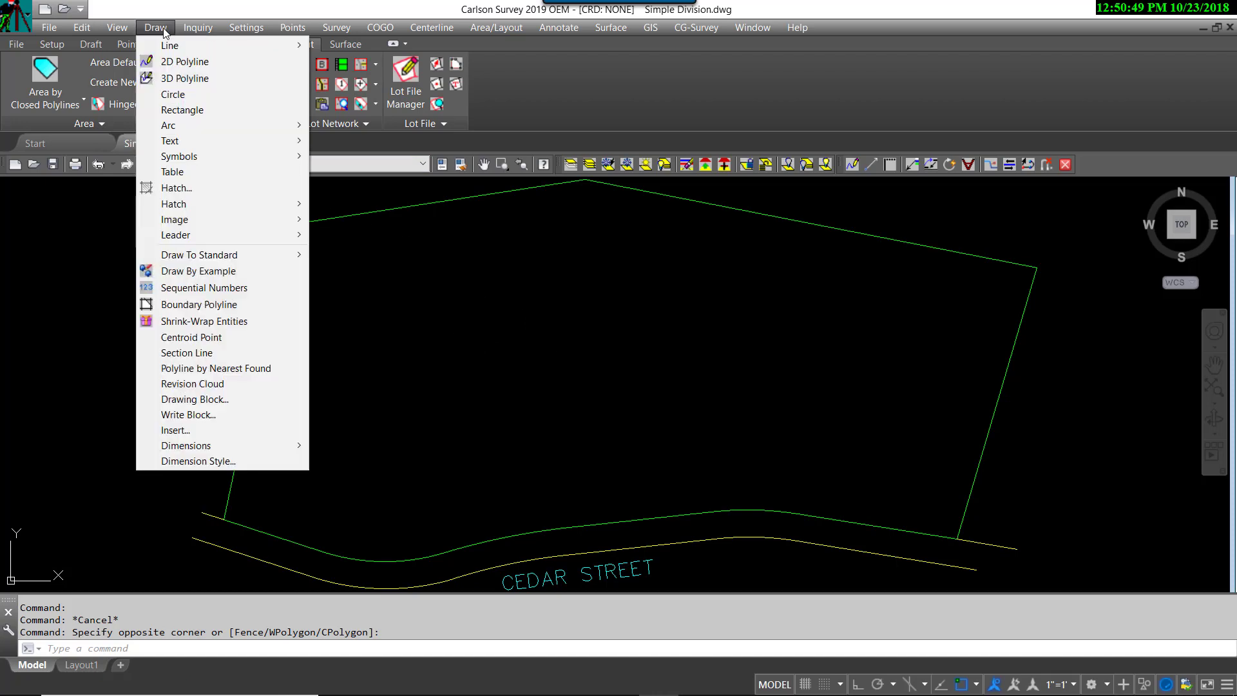
pyautogui.click(188, 65)
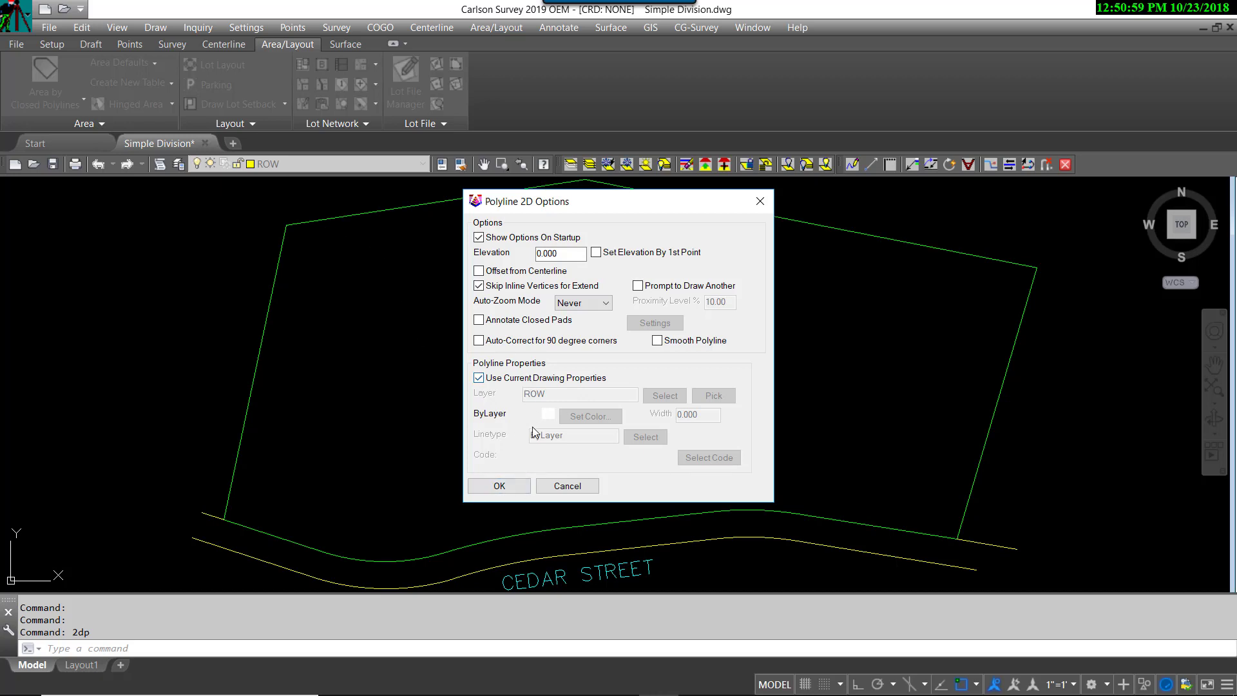
pyautogui.click(500, 487)
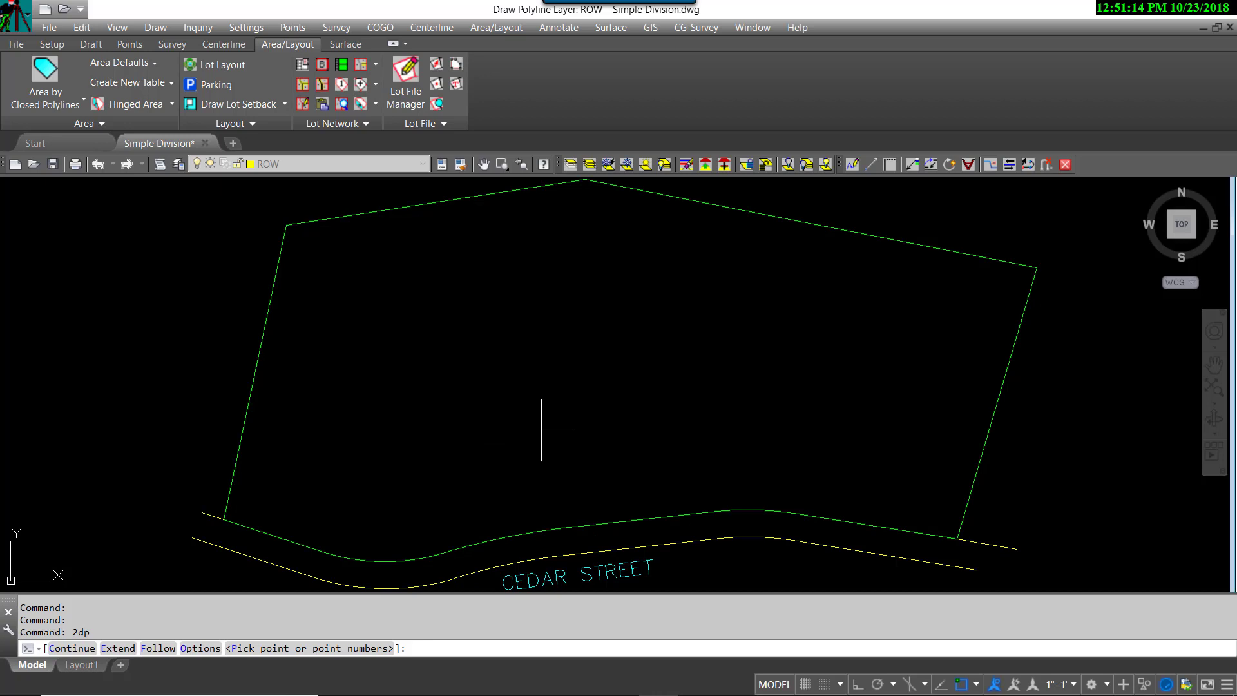
# Follow the boundary from the right to the left frontage corner, without interpolated elevations
pyautogui.write('F')
pyautogui.press('Return')
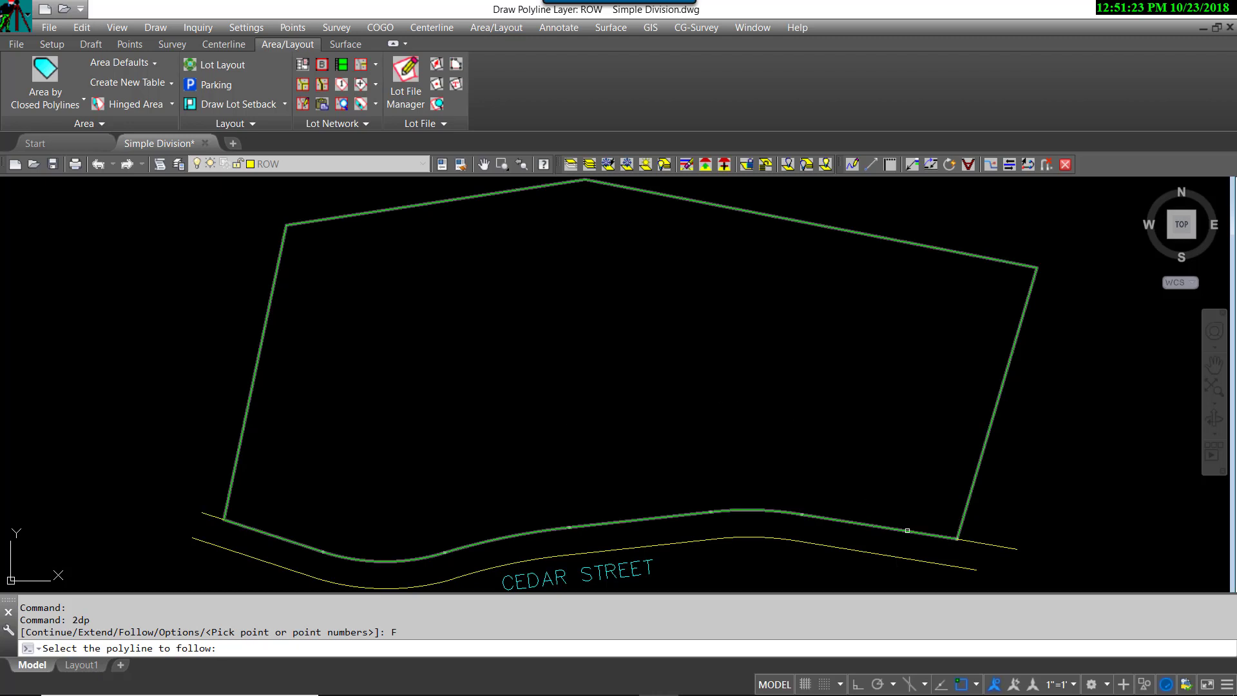
pyautogui.click(907, 530)
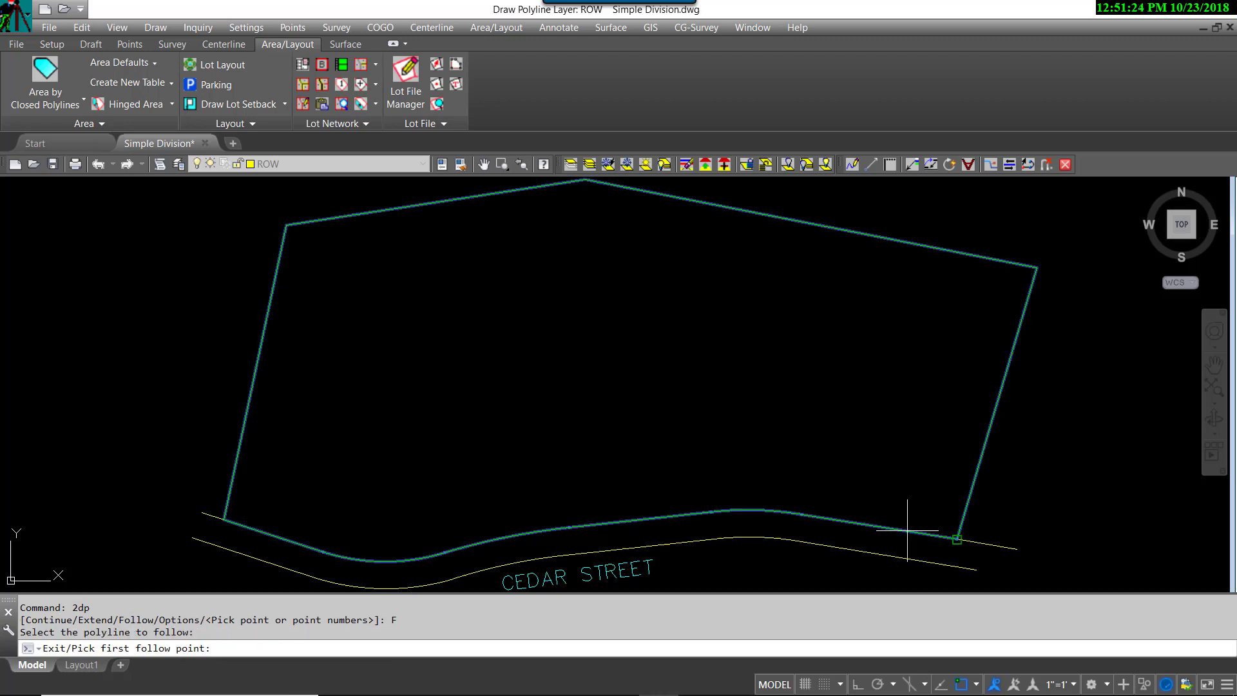
pyautogui.click(957, 538)
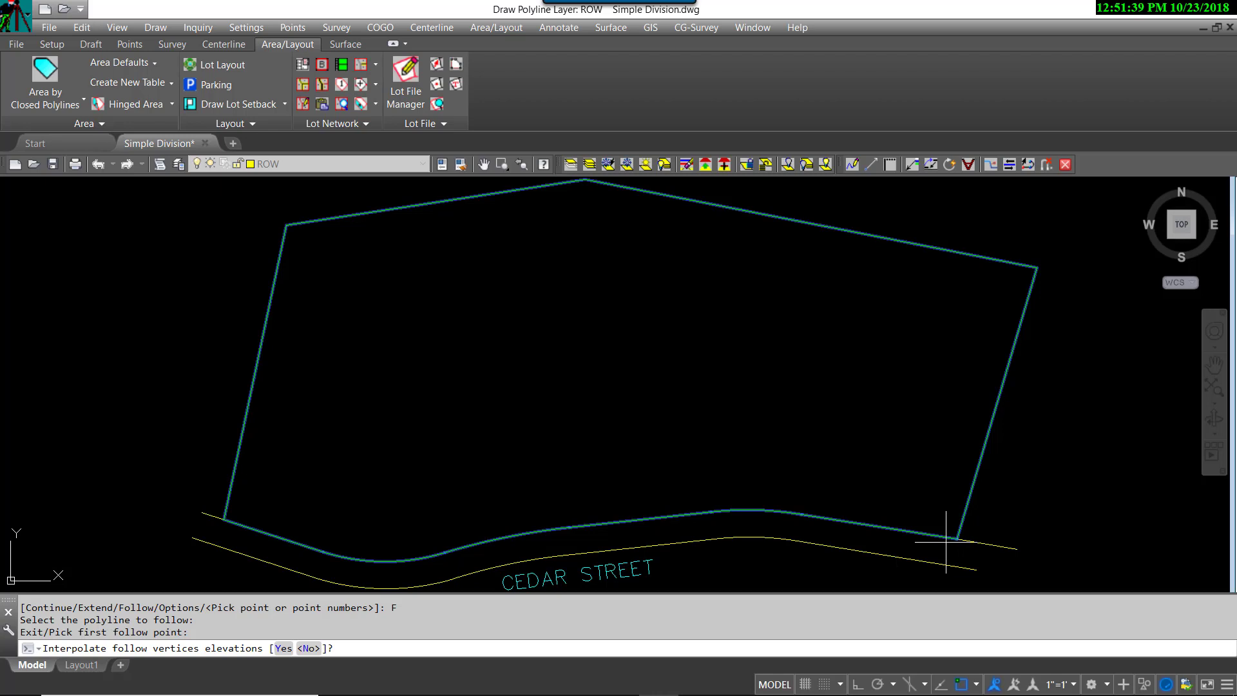
pyautogui.write('N')
pyautogui.press('Return')
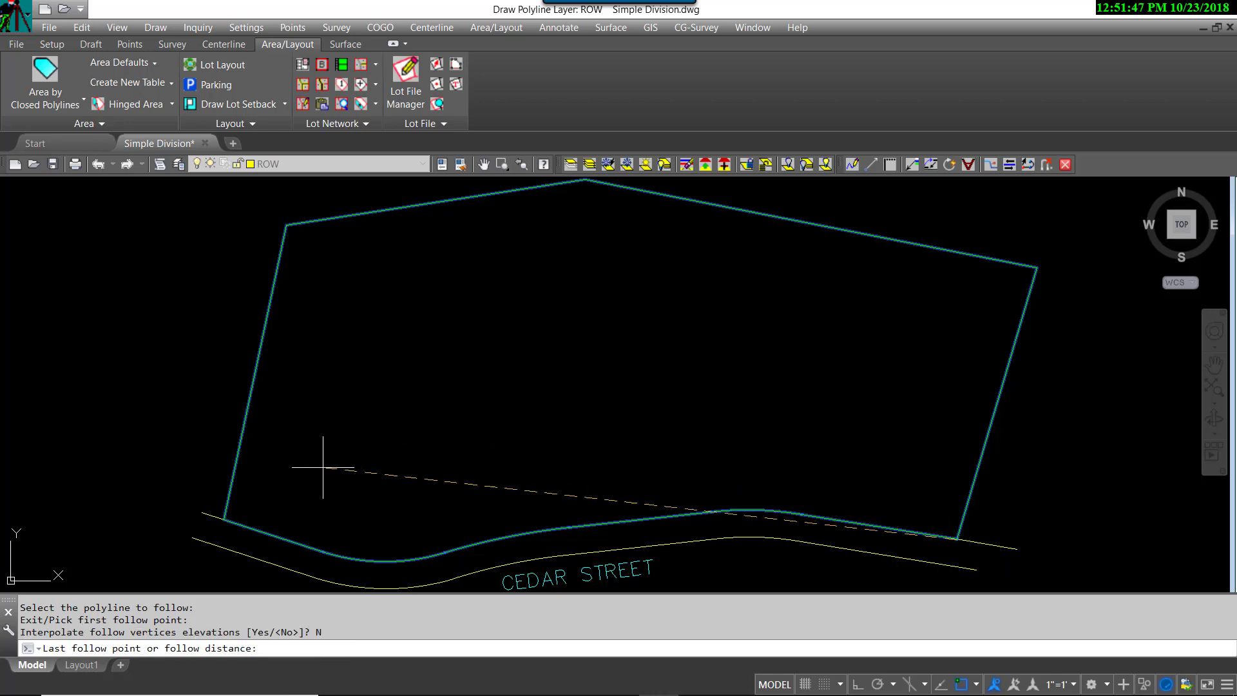
pyautogui.click(228, 515)
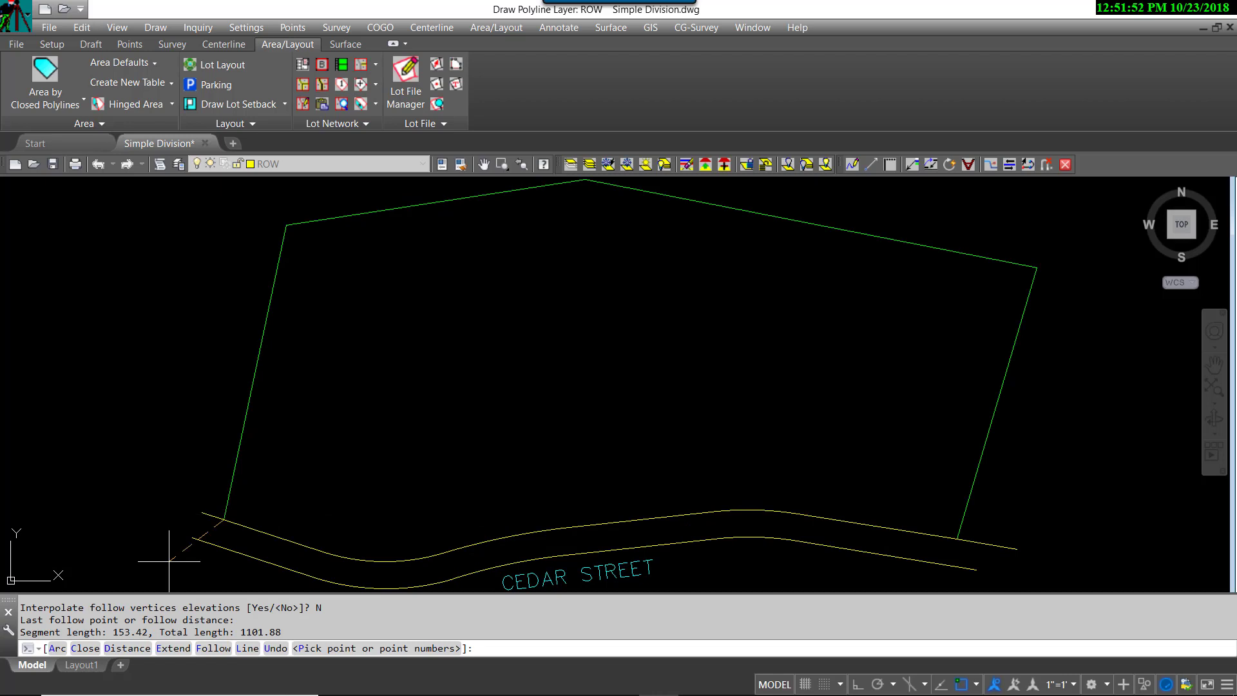
pyautogui.press('Return')
# Select the new ROW polyline and start a Move, then cancel it
pyautogui.click(275, 536)
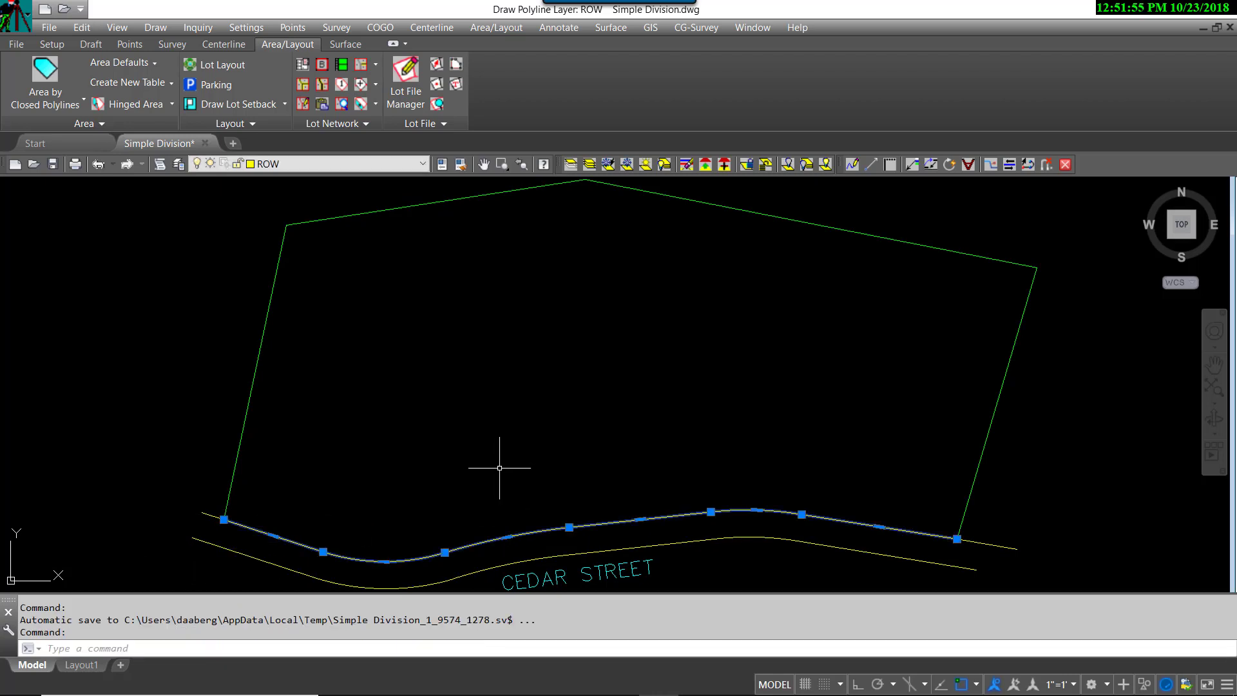
pyautogui.write('m')
pyautogui.press('Return')
pyautogui.click(532, 462)
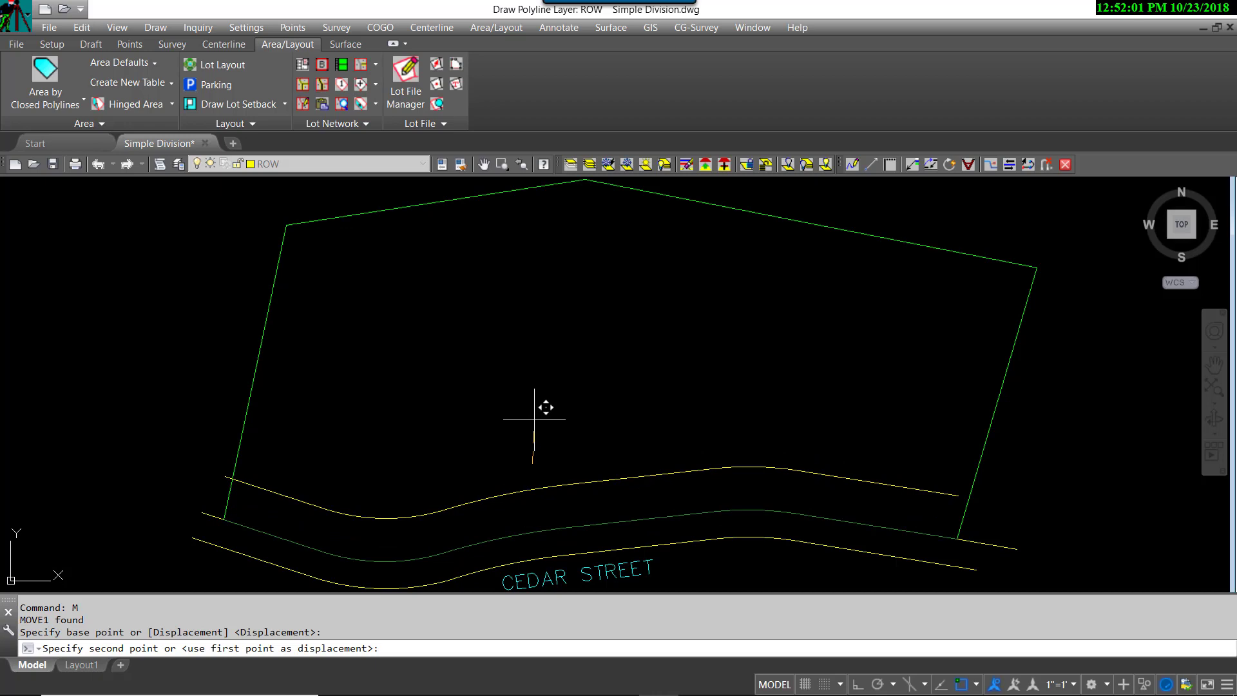
pyautogui.press('Escape')
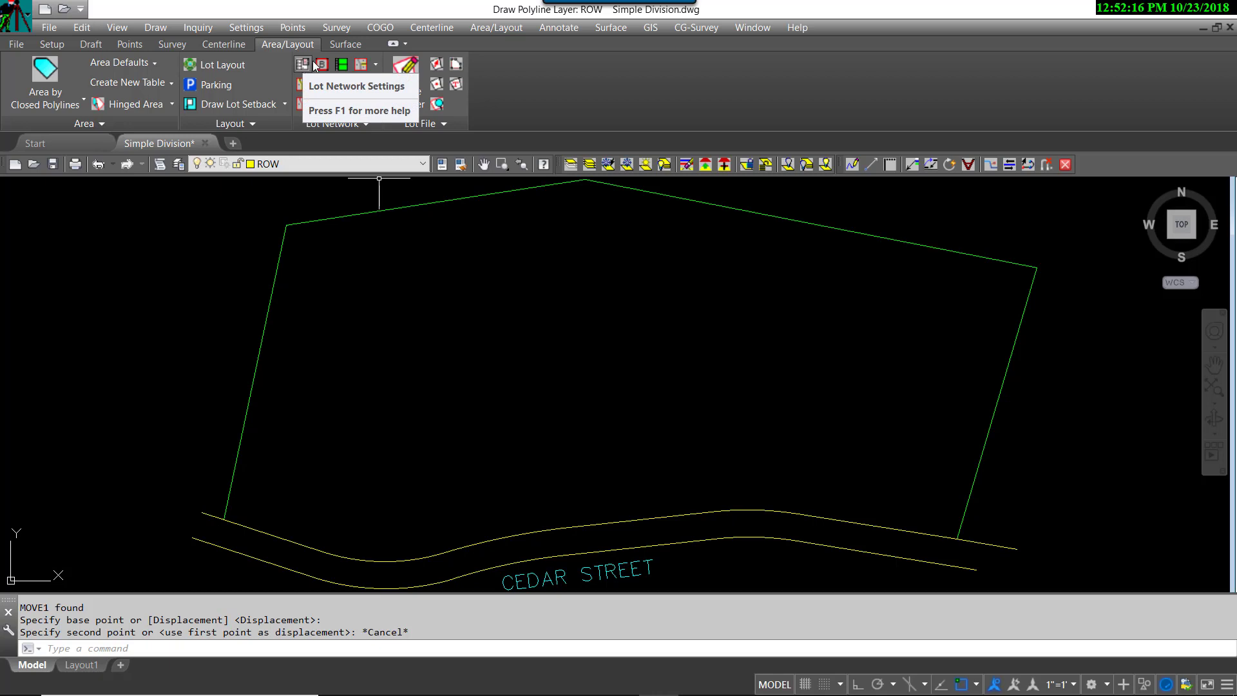
# Open Lot Network Settings for the new Simple Division.ltn file and shift the window up
pyautogui.click(499, 28)
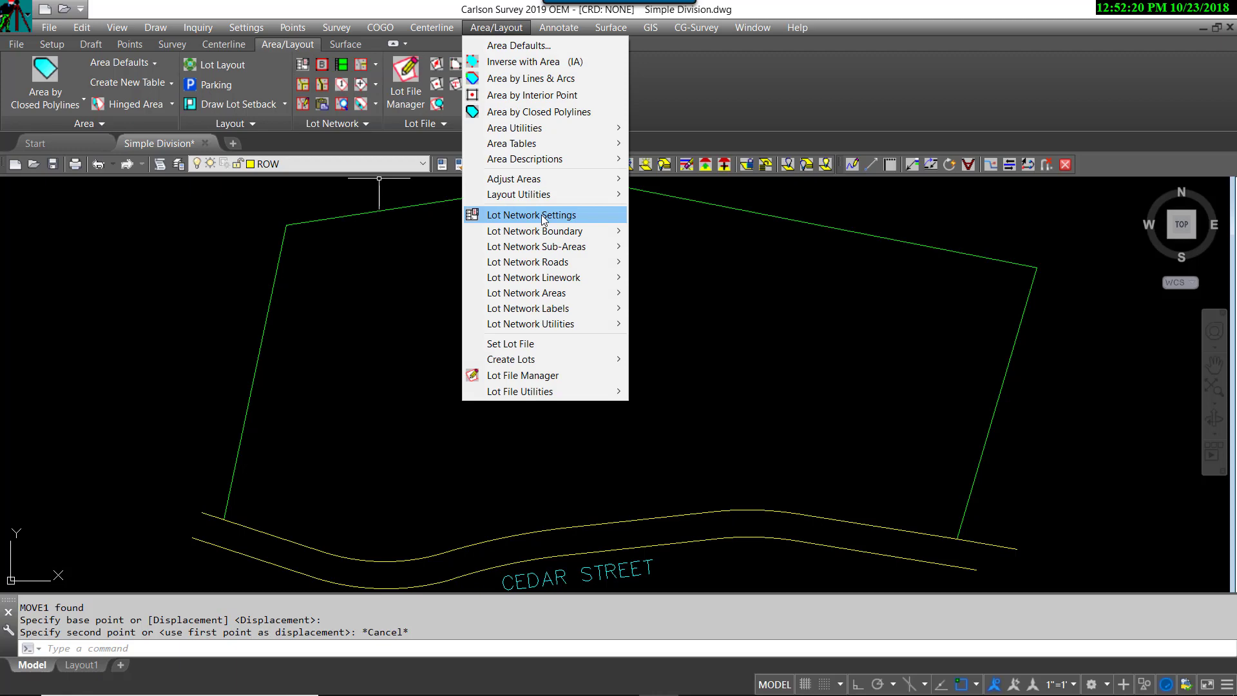
pyautogui.click(304, 67)
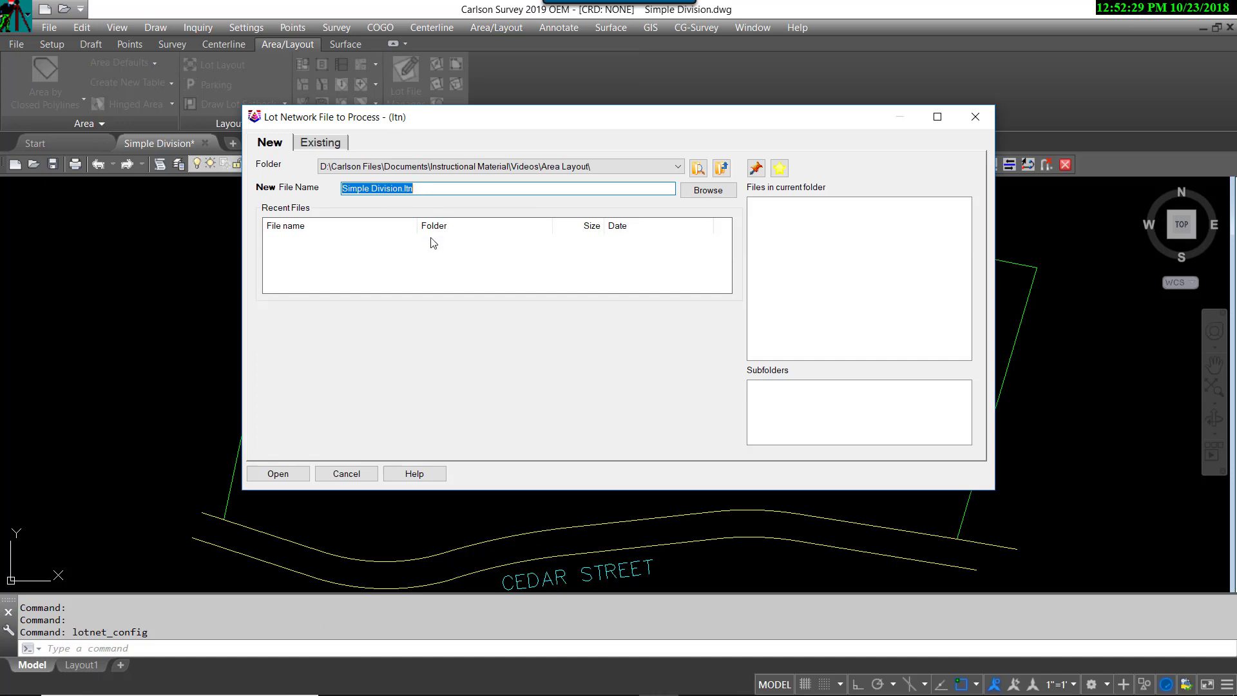
pyautogui.click(291, 475)
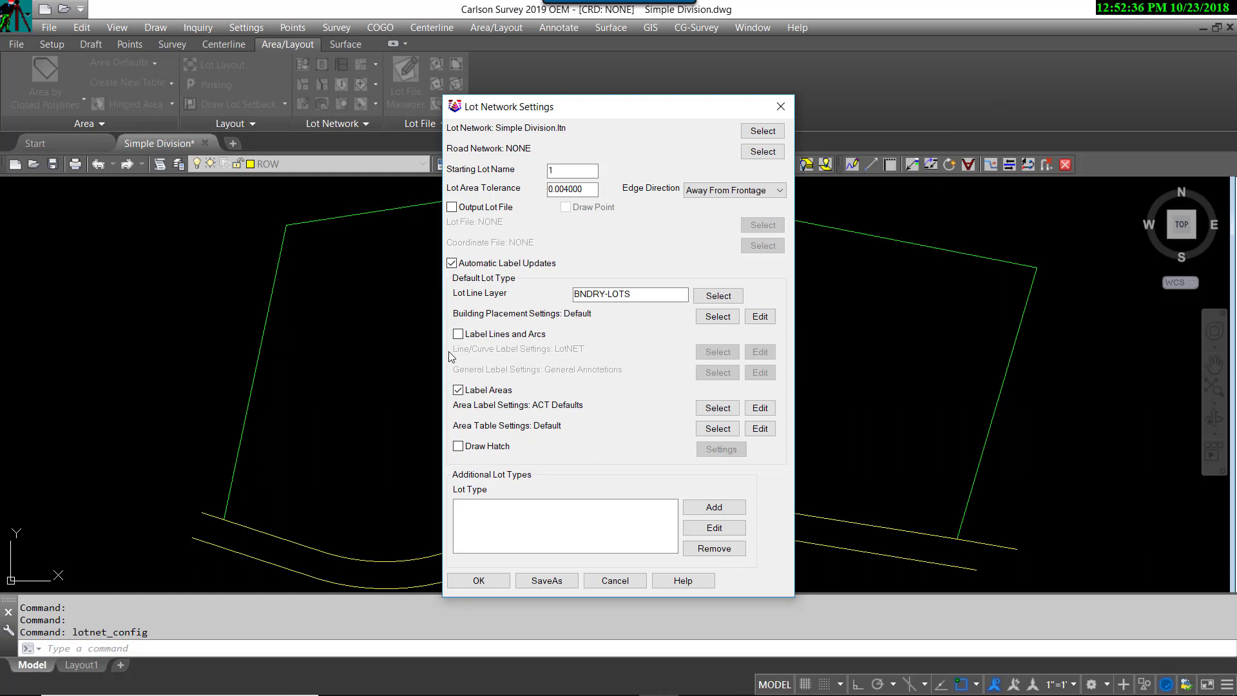
pyautogui.moveTo(631, 109); pyautogui.dragTo(625, 67)
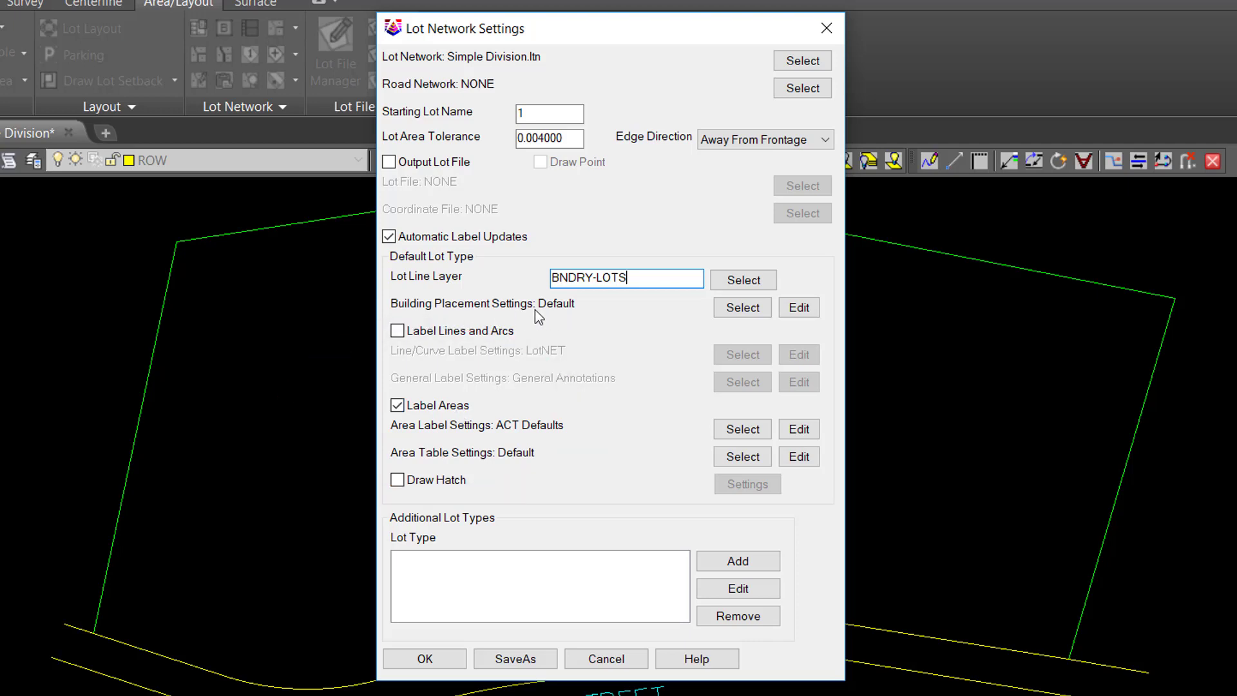
# Set Back Setback to 20 in Building Placement Settings and accept the lot network settings
pyautogui.click(799, 307)
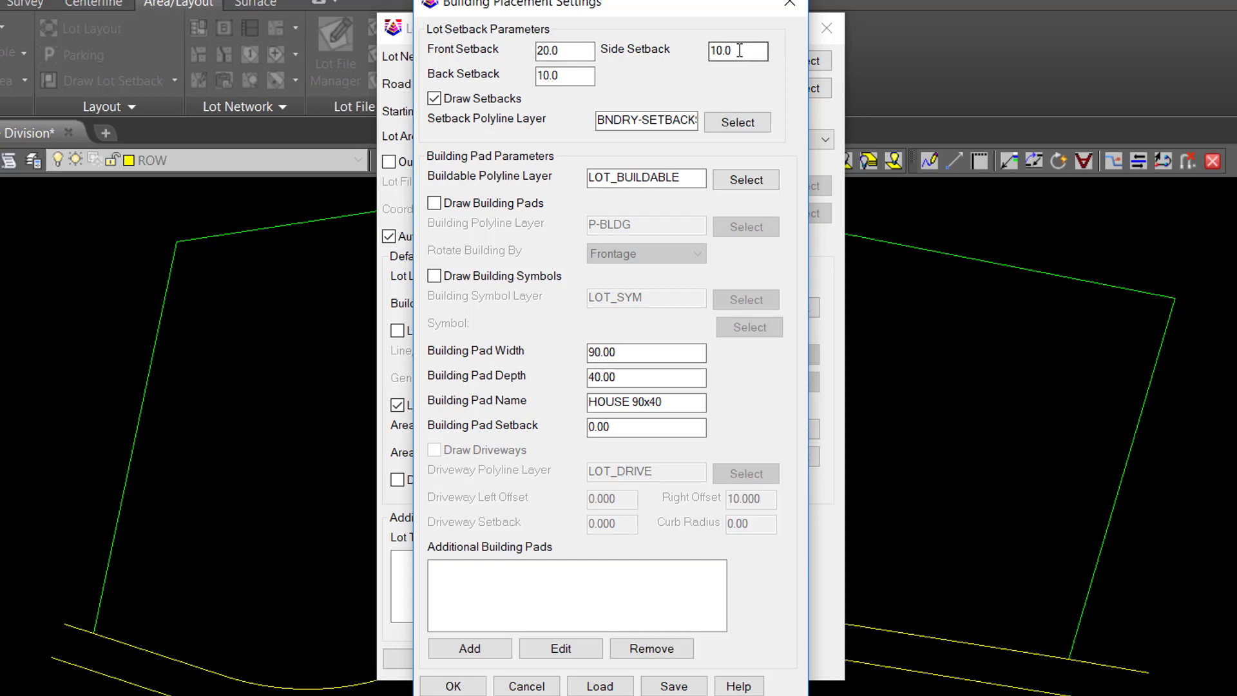
pyautogui.press('Tab')
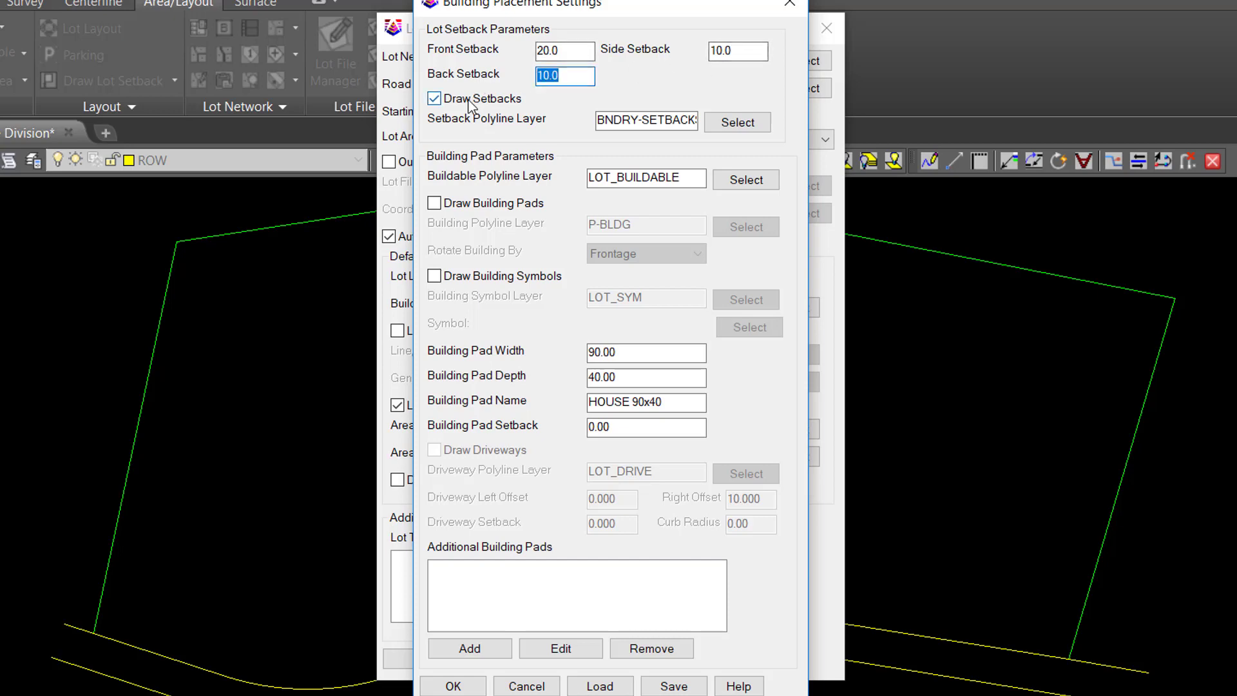
pyautogui.write('20')
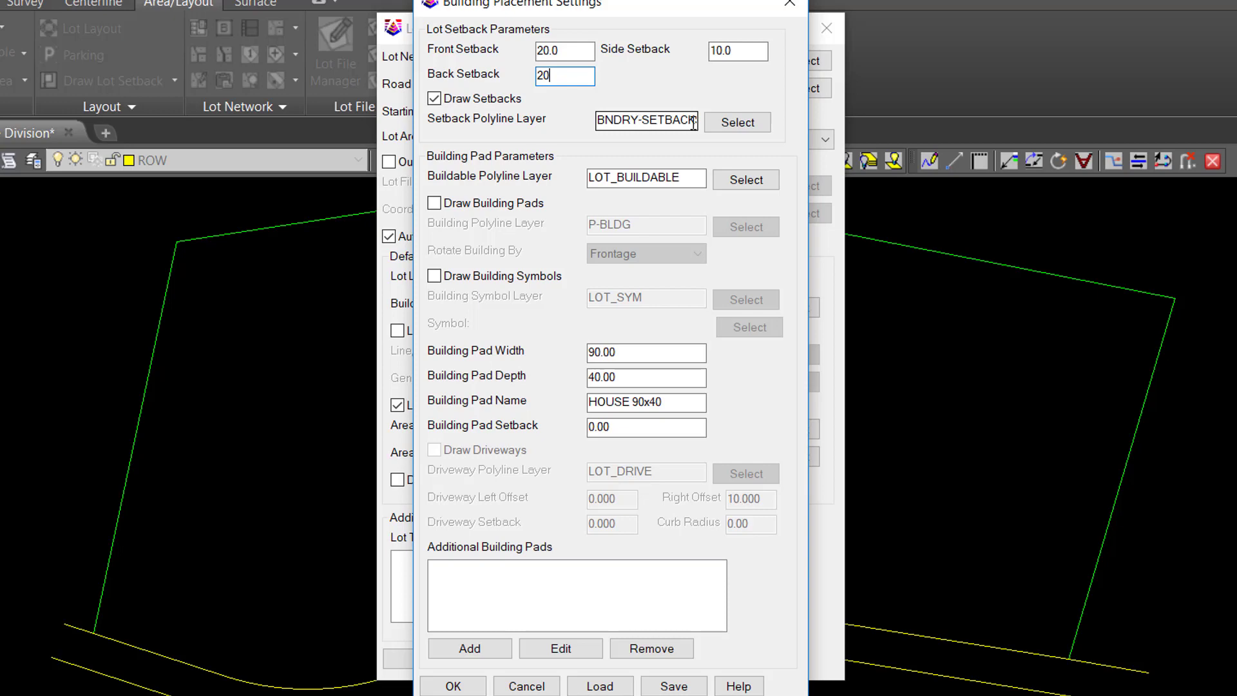
pyautogui.click(445, 686)
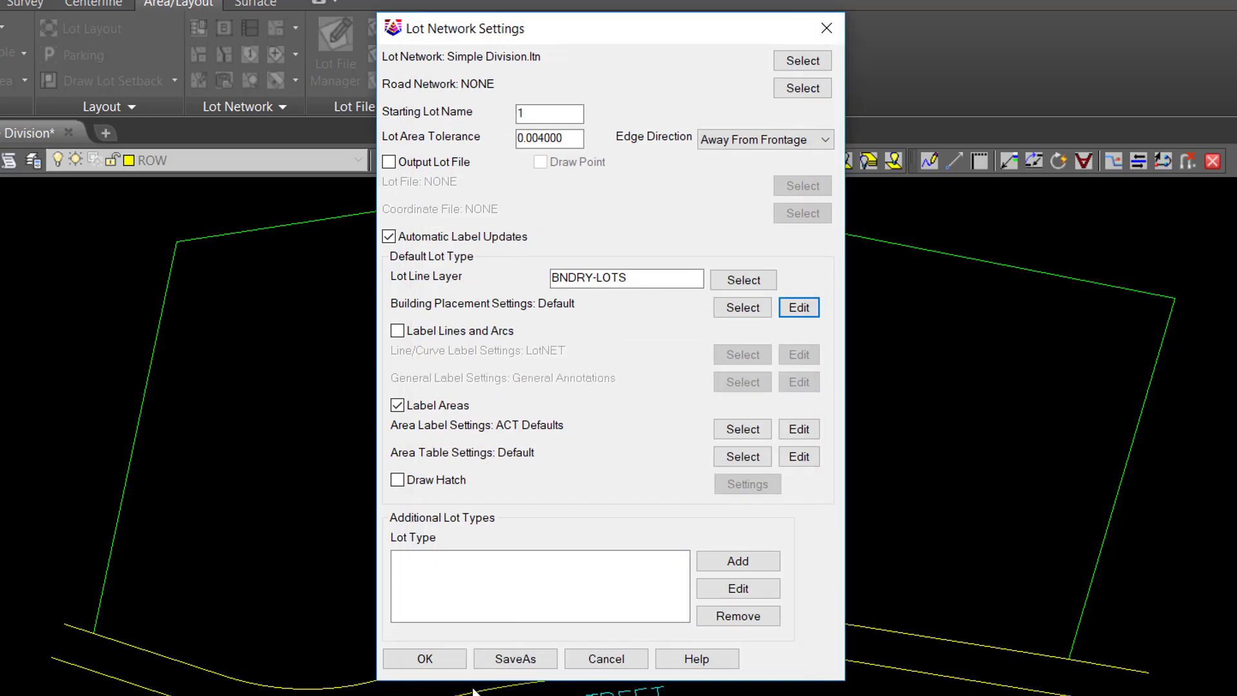
pyautogui.click(425, 658)
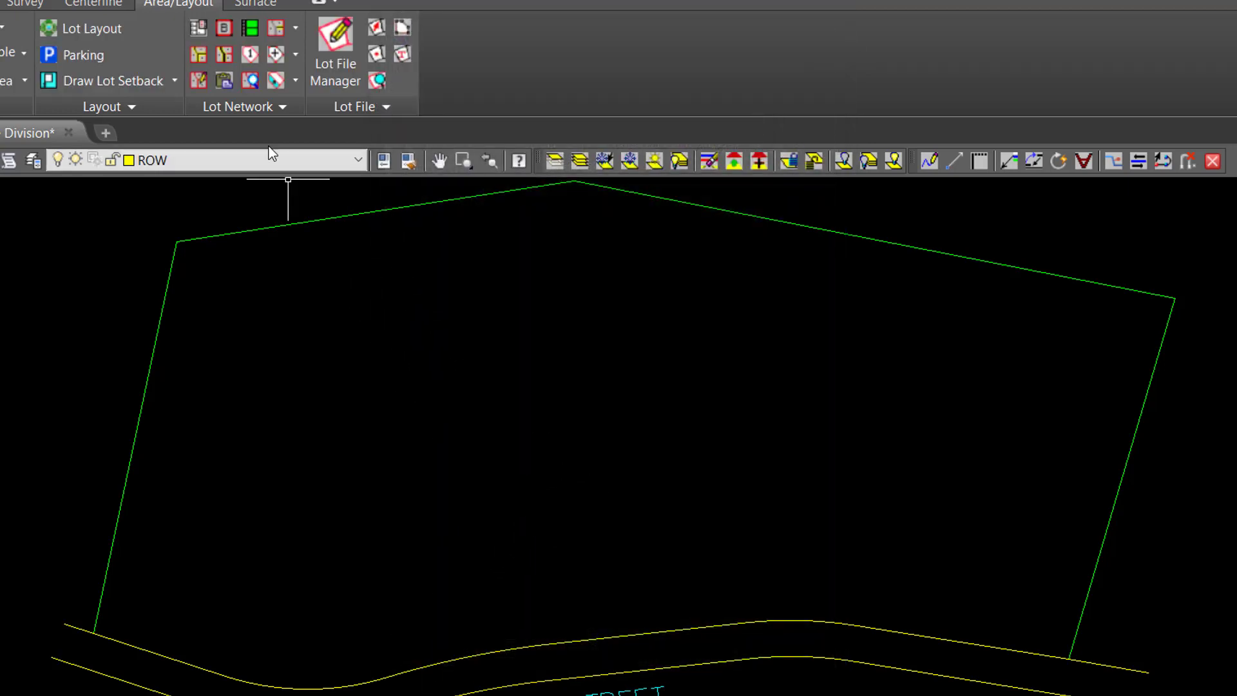
# Define the parcel outline as the lot network boundary
pyautogui.click(224, 29)
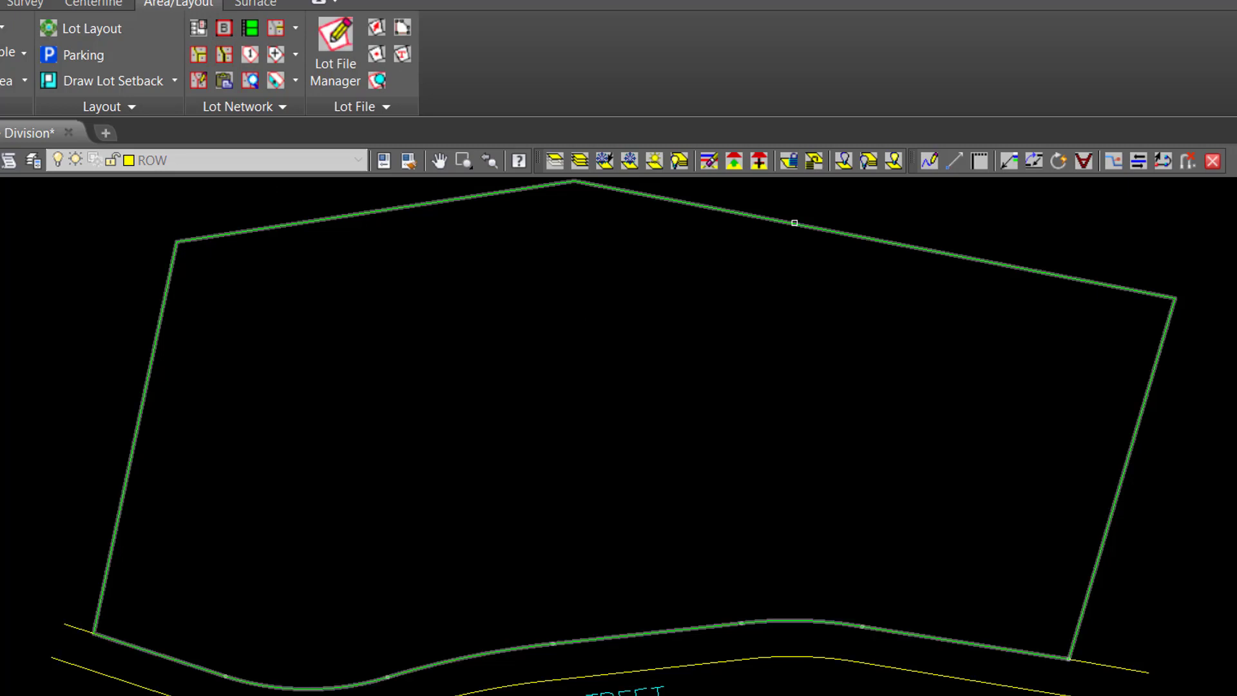
pyautogui.click(794, 223)
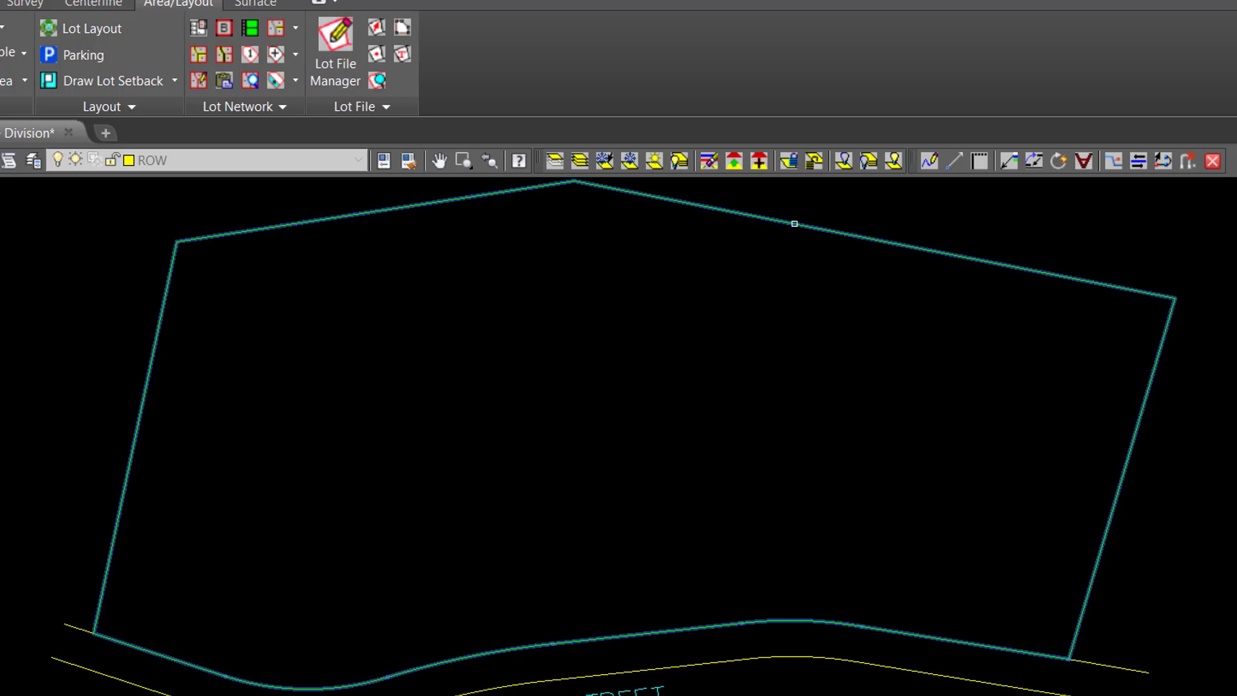
pyautogui.press('Return')
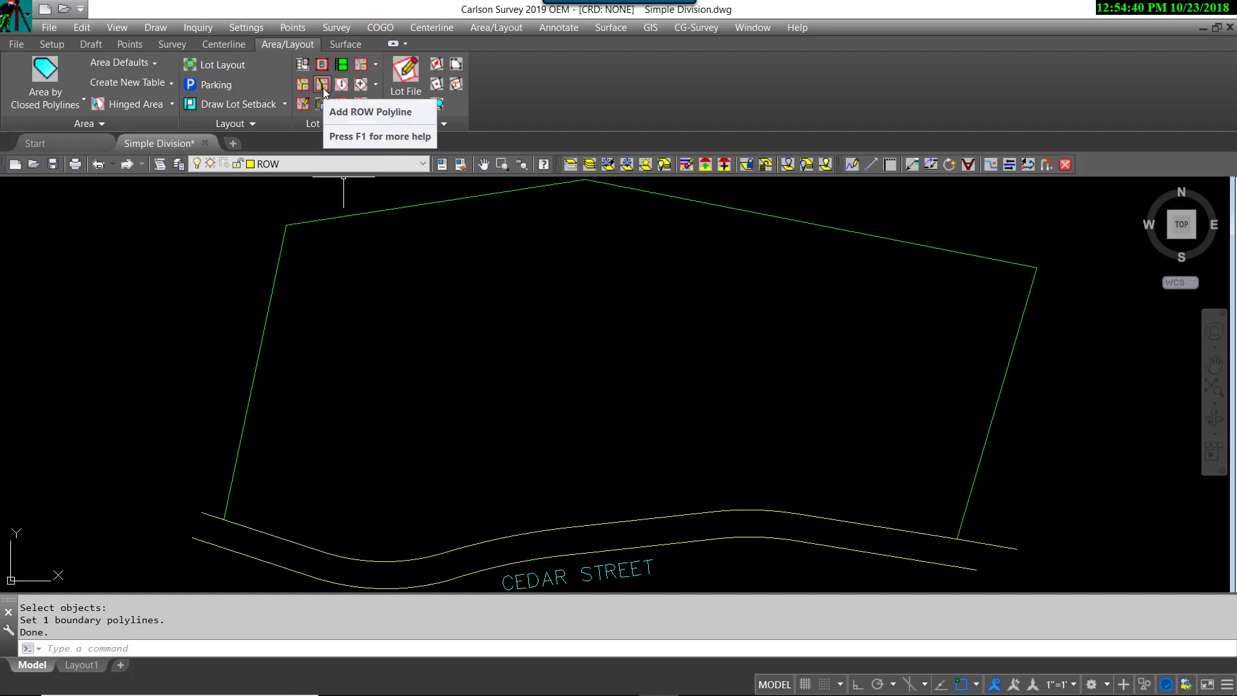
# Add the upper Cedar Street right-of-way line to the lot model
pyautogui.click(323, 88)
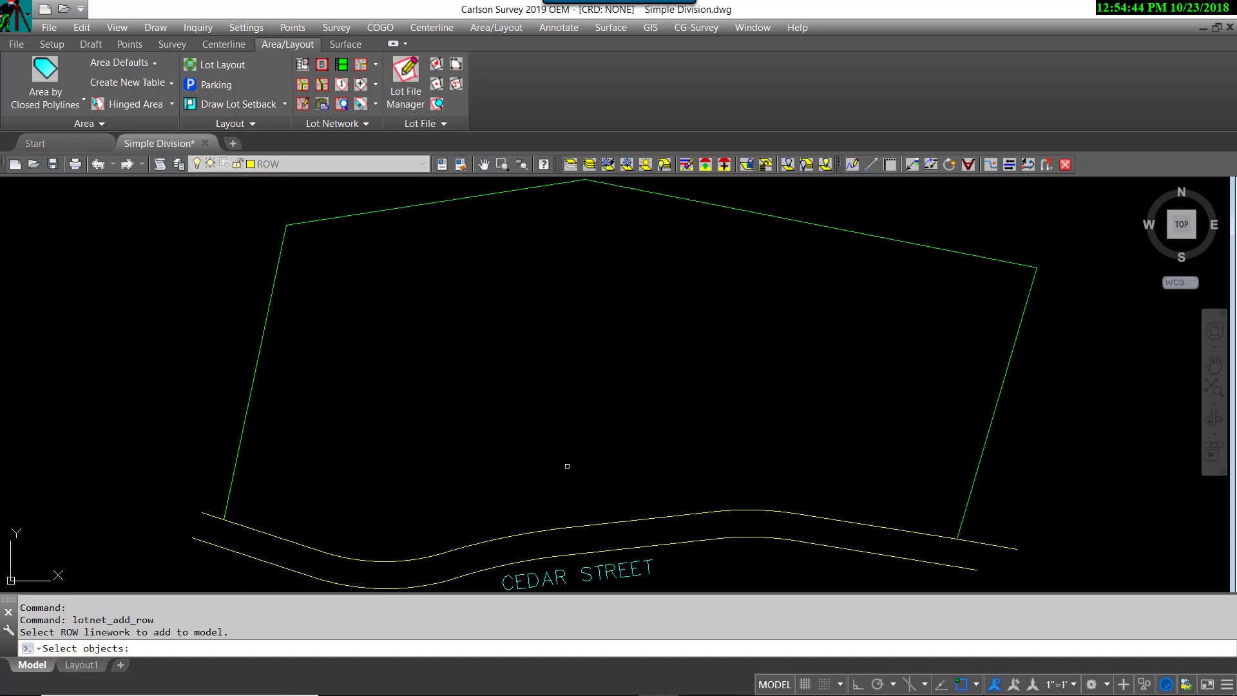
pyautogui.click(573, 525)
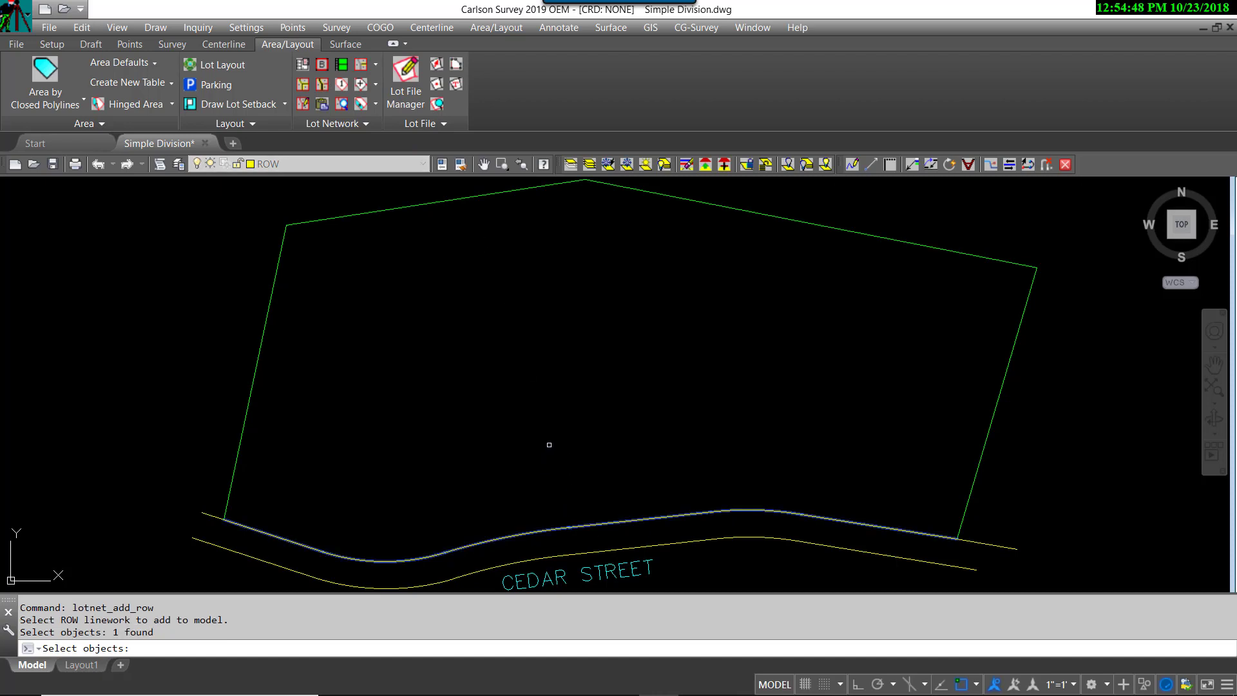
pyautogui.press('Return')
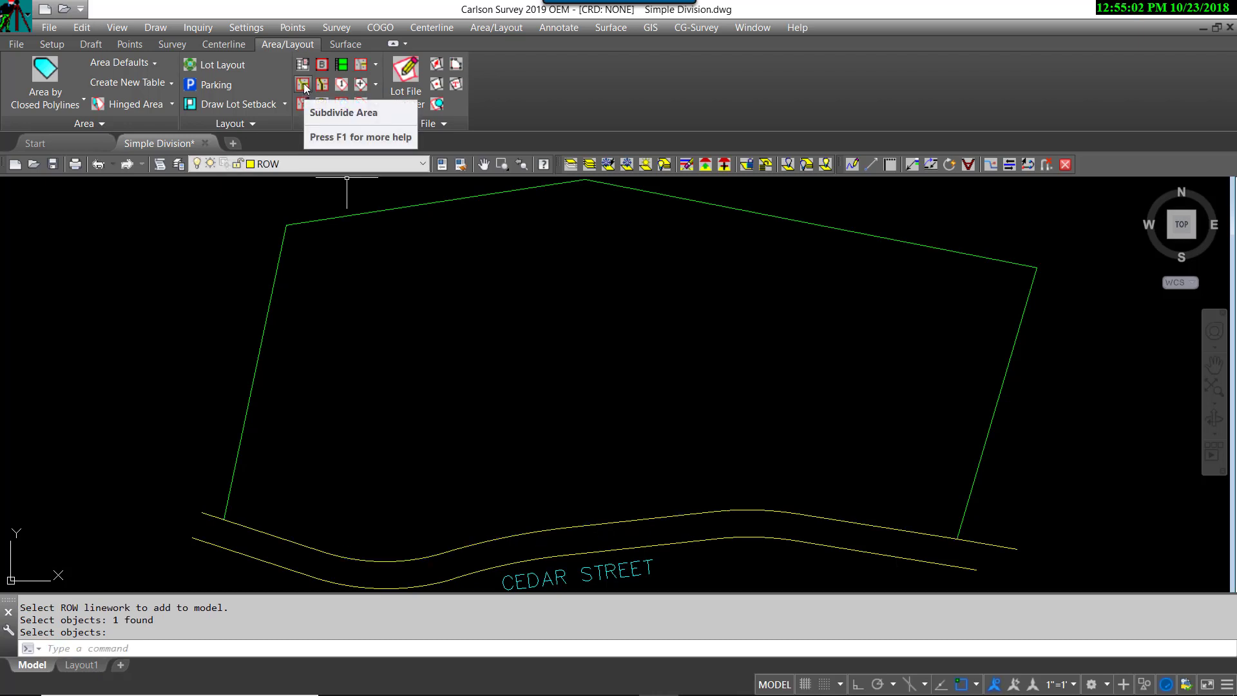
# Run Subdivide Area on the parcel and set Target Lot Area to 30000 S.F
pyautogui.click(303, 83)
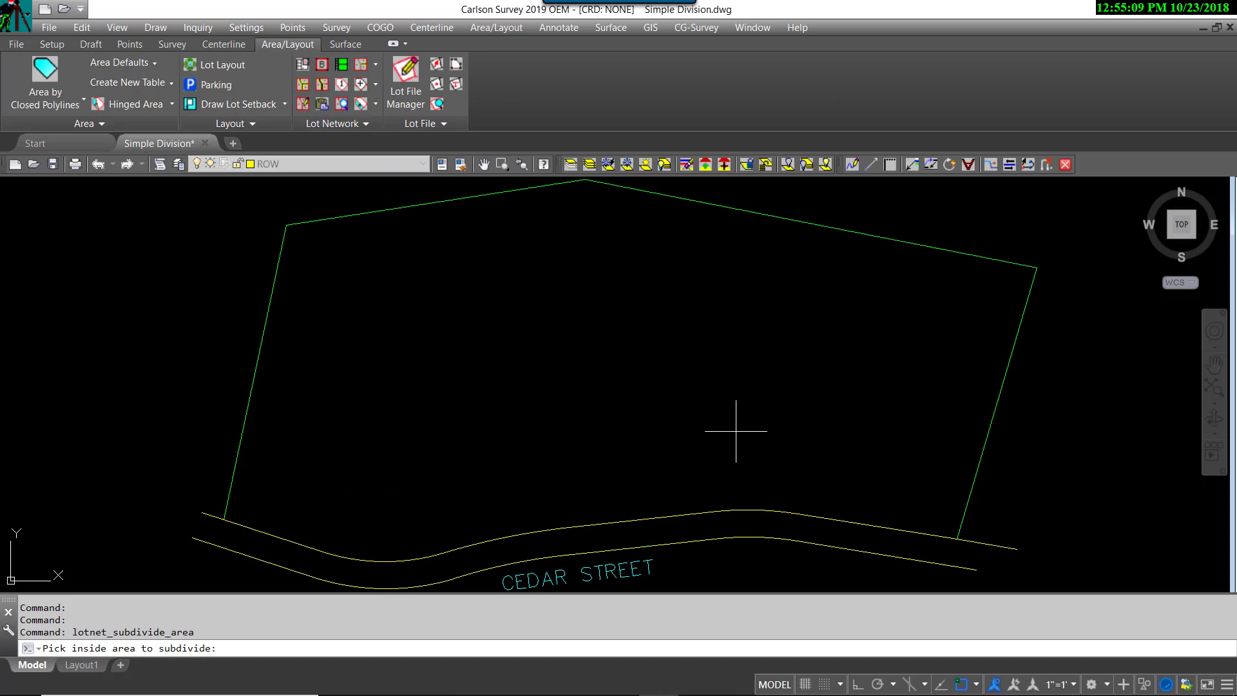
pyautogui.click(863, 456)
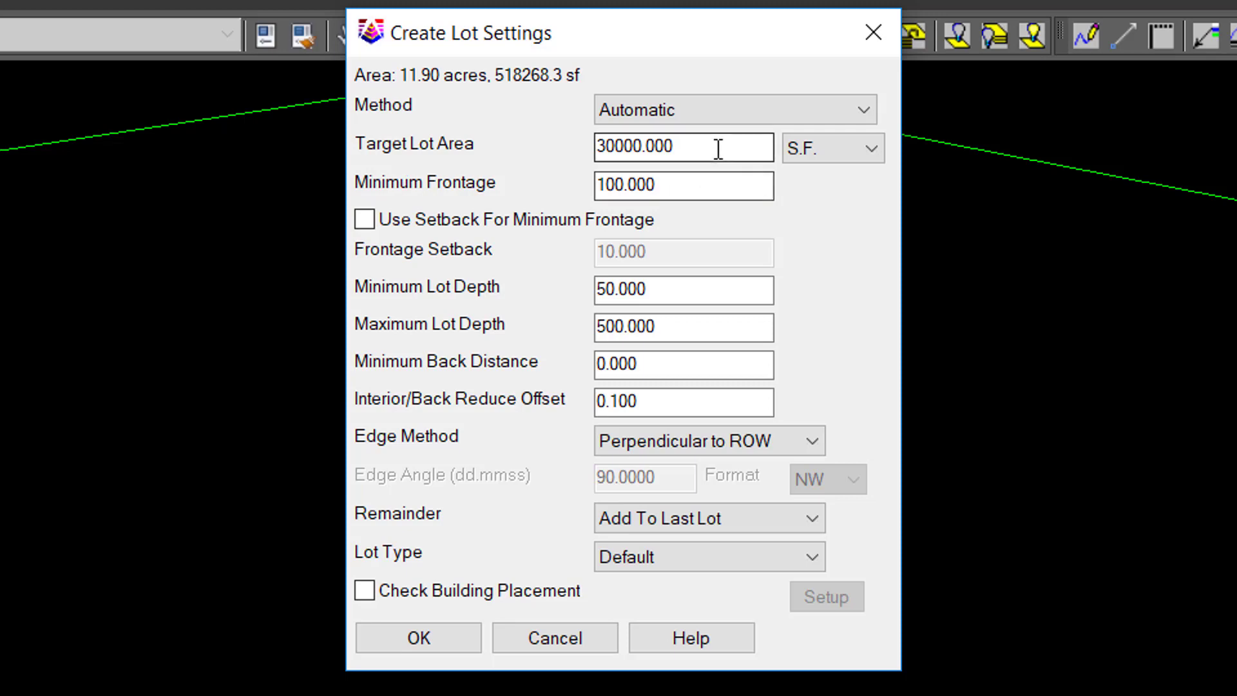
pyautogui.doubleClick(719, 149)
pyautogui.write('1')
pyautogui.click(859, 150)
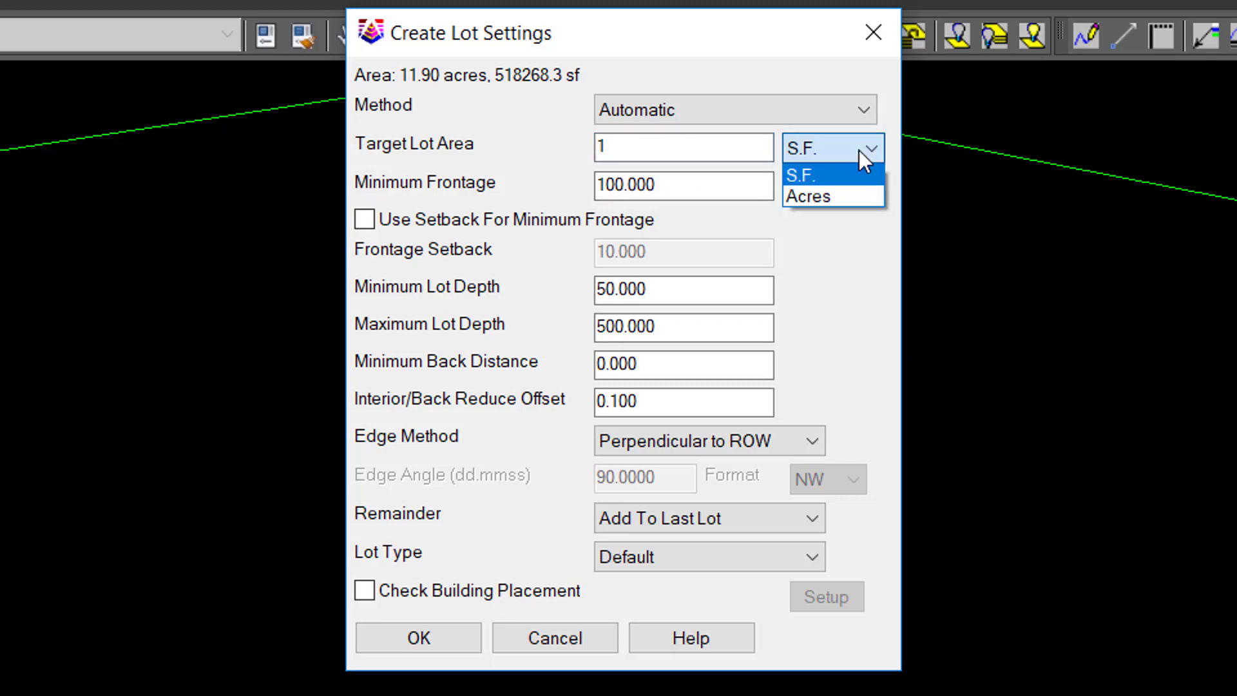
pyautogui.click(859, 149)
pyautogui.doubleClick(638, 155)
pyautogui.write('30000')
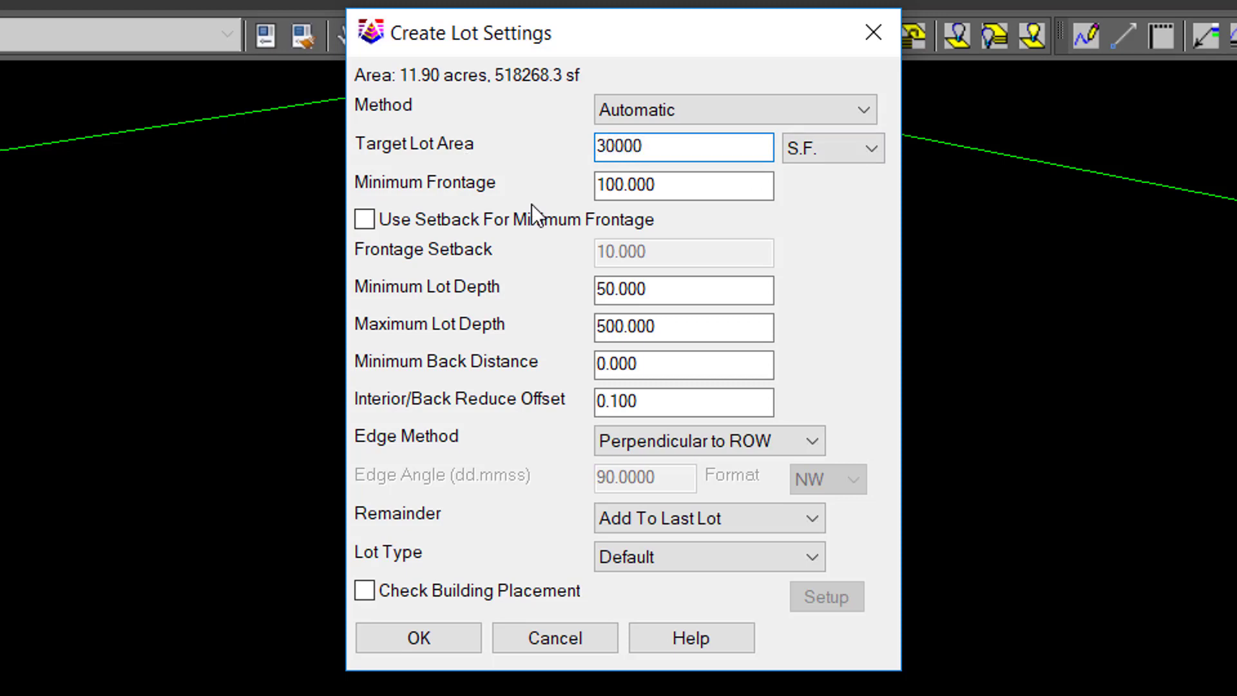
pyautogui.click(698, 184)
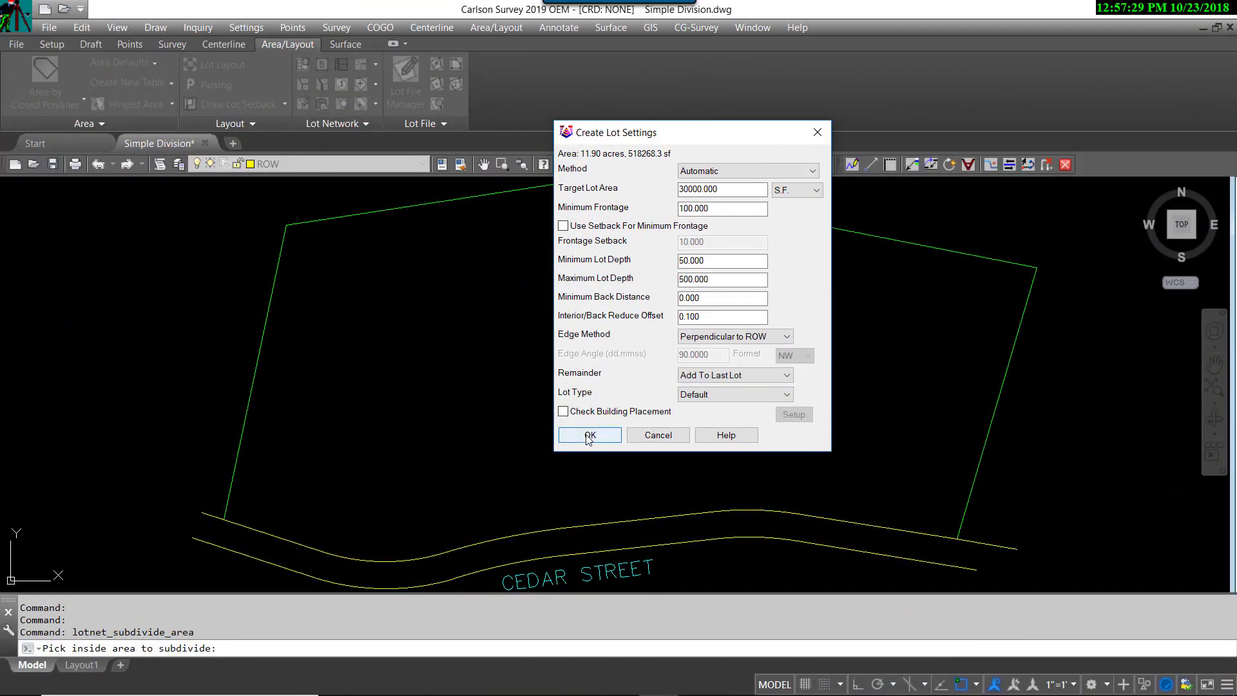
# Accept the lot settings and start lots from the right frontage end, then review Lots 1–10
pyautogui.click(588, 436)
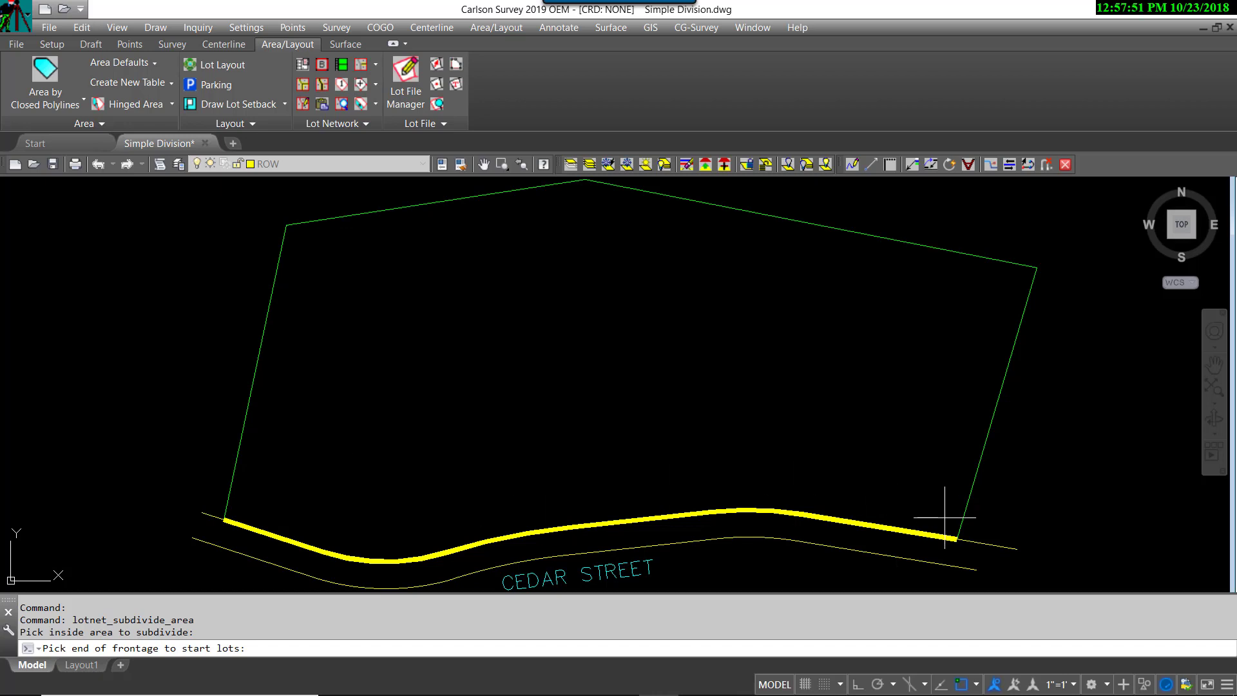
pyautogui.click(944, 517)
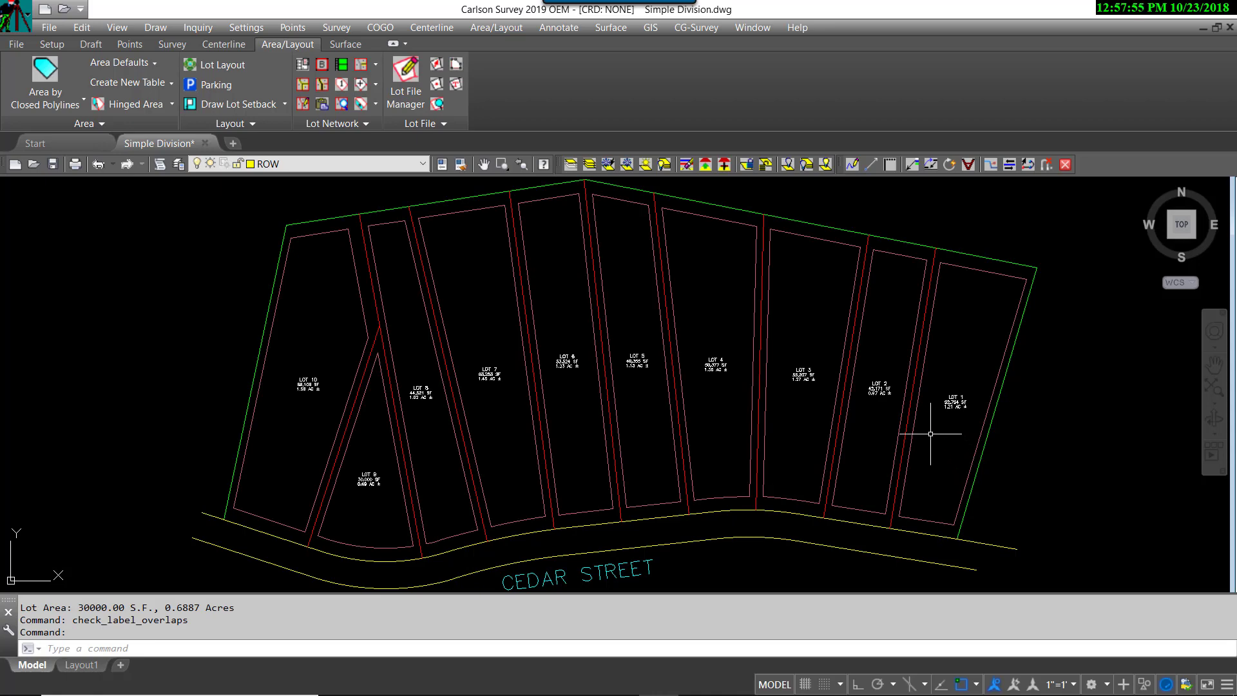
pyautogui.scroll(8, 963, 402)
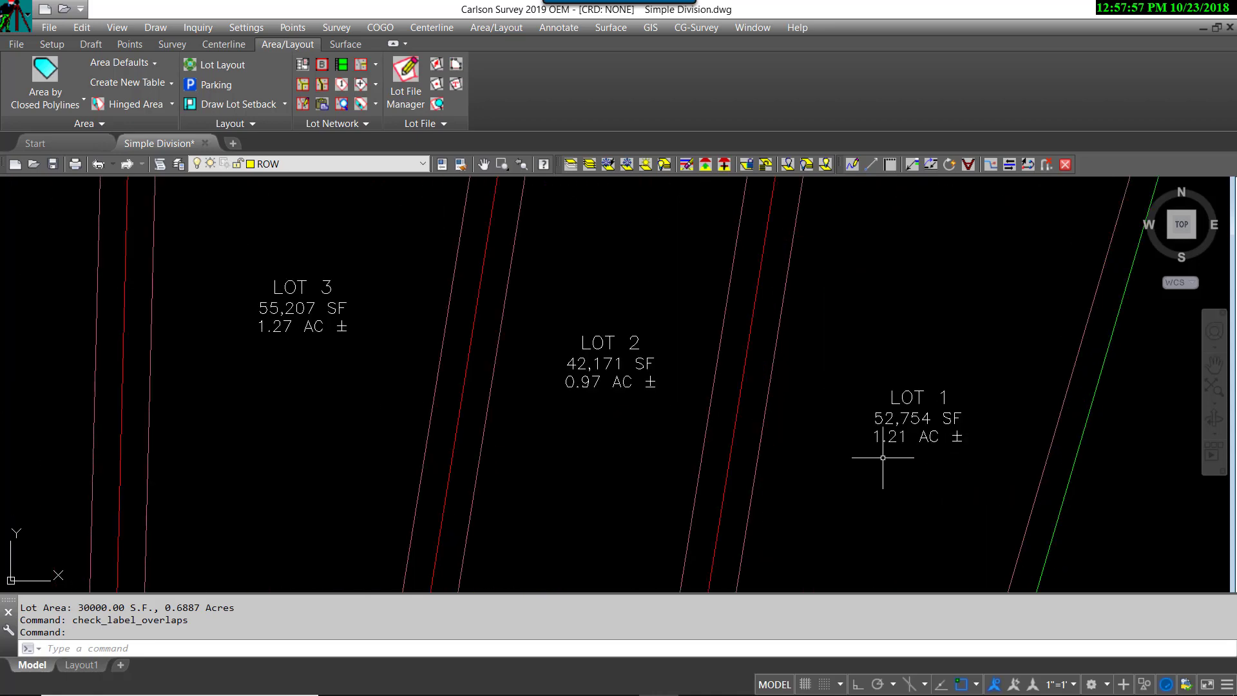
pyautogui.scroll(-3, 877, 454)
pyautogui.moveTo(497, 447); pyautogui.dragTo(934, 464, button='middle')
pyautogui.scroll(-5, 934, 444)
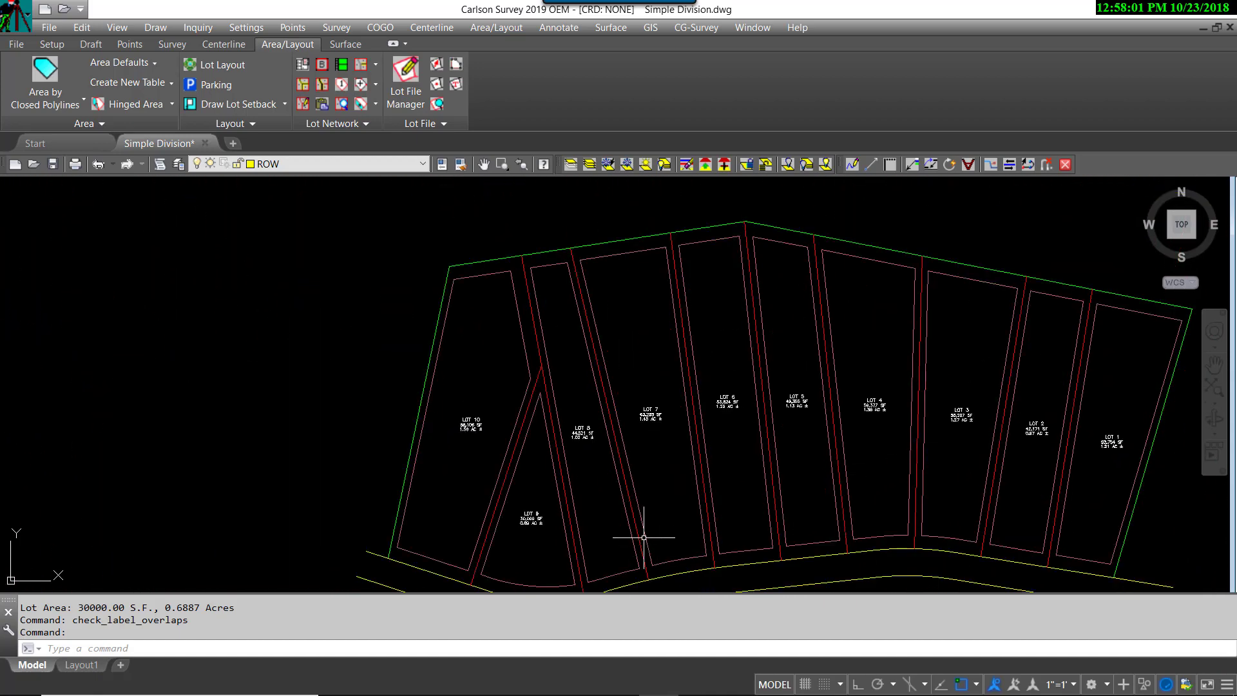
pyautogui.scroll(1, 663, 472)
pyautogui.scroll(4, 503, 484)
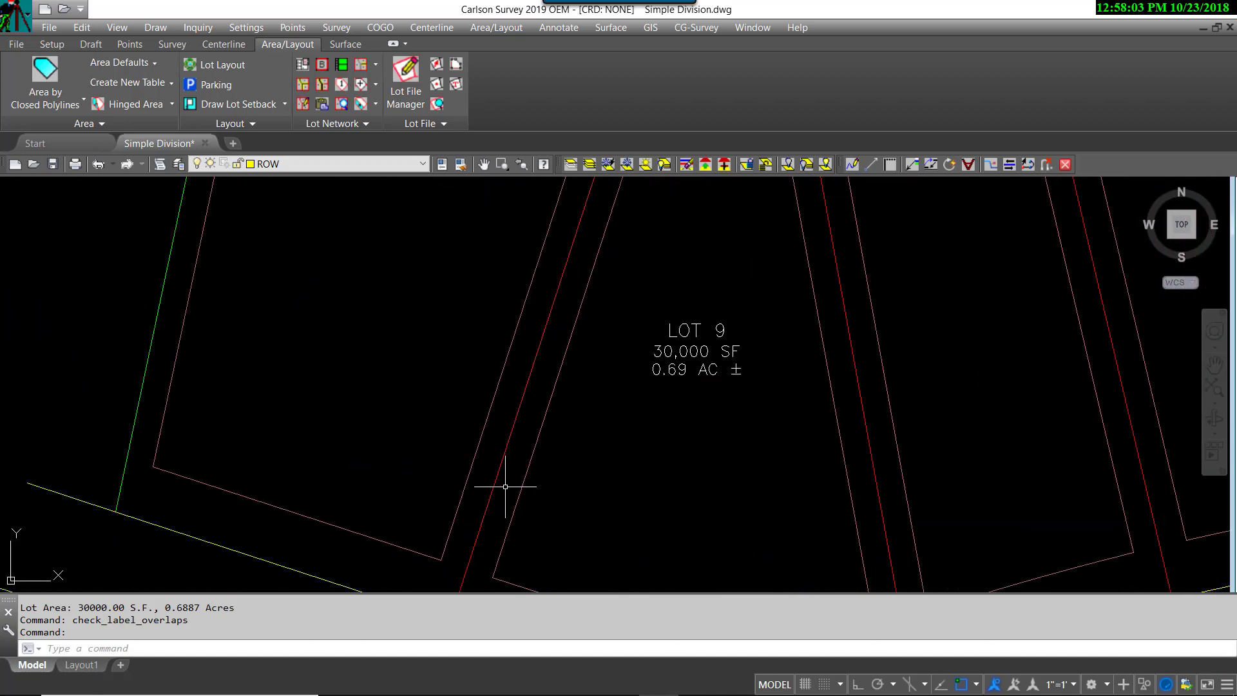
pyautogui.scroll(-6, 505, 486)
pyautogui.scroll(2, 514, 387)
pyautogui.click(562, 301)
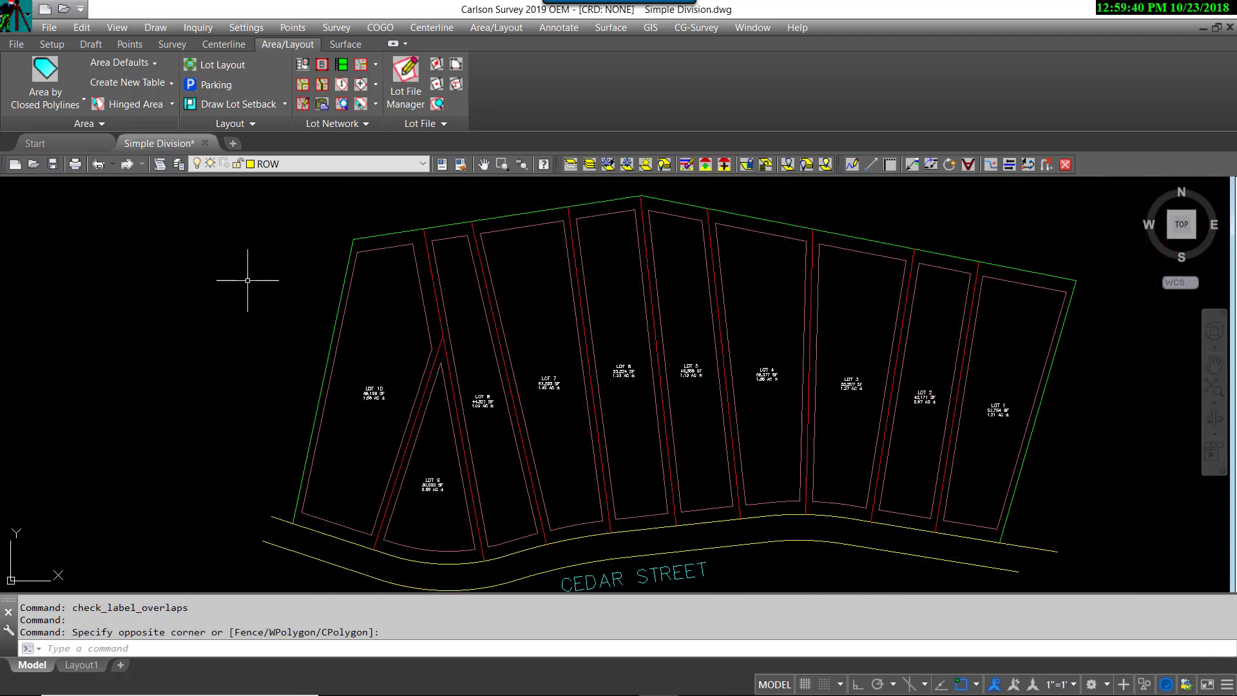
# Move the Lot 9/10 edge's upper endpoint onto the rear boundary corner
pyautogui.click(376, 67)
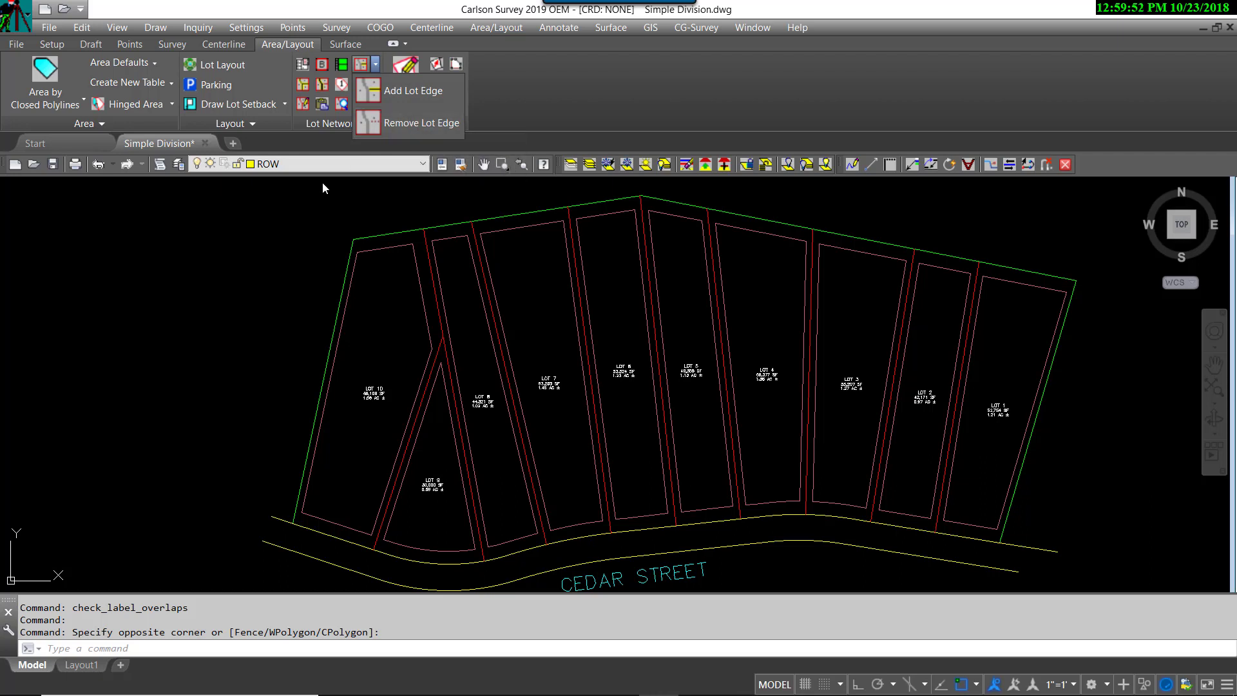
pyautogui.click(376, 84)
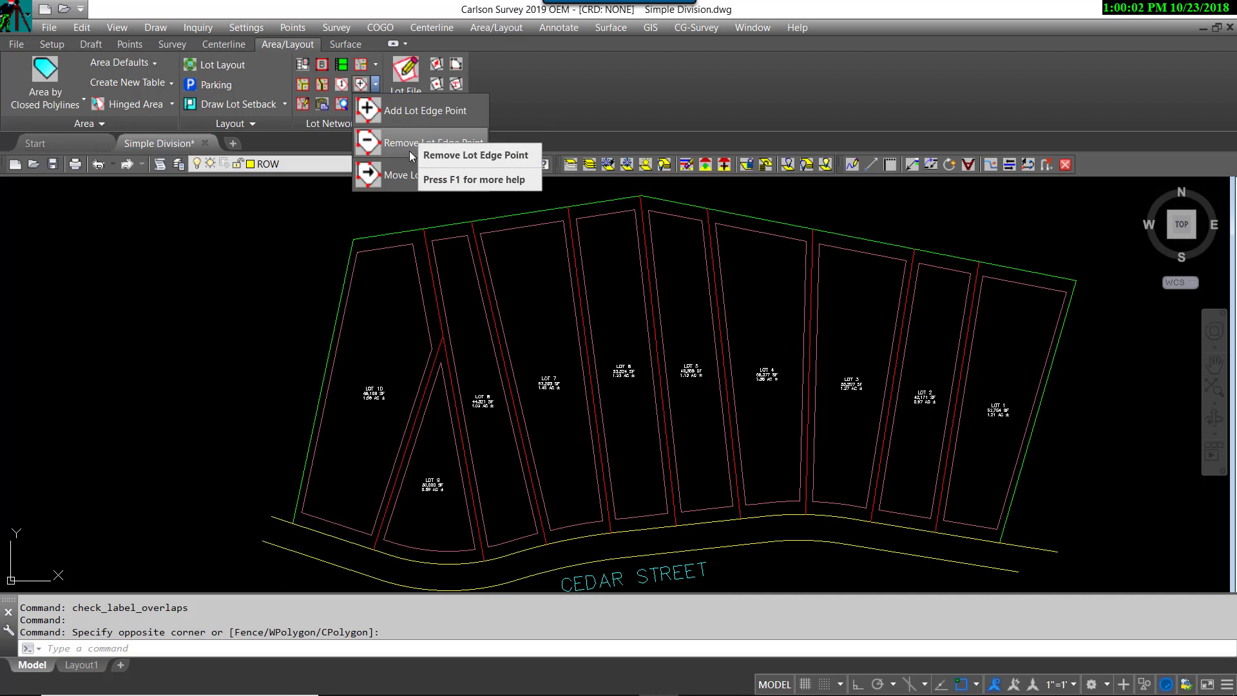
pyautogui.click(389, 180)
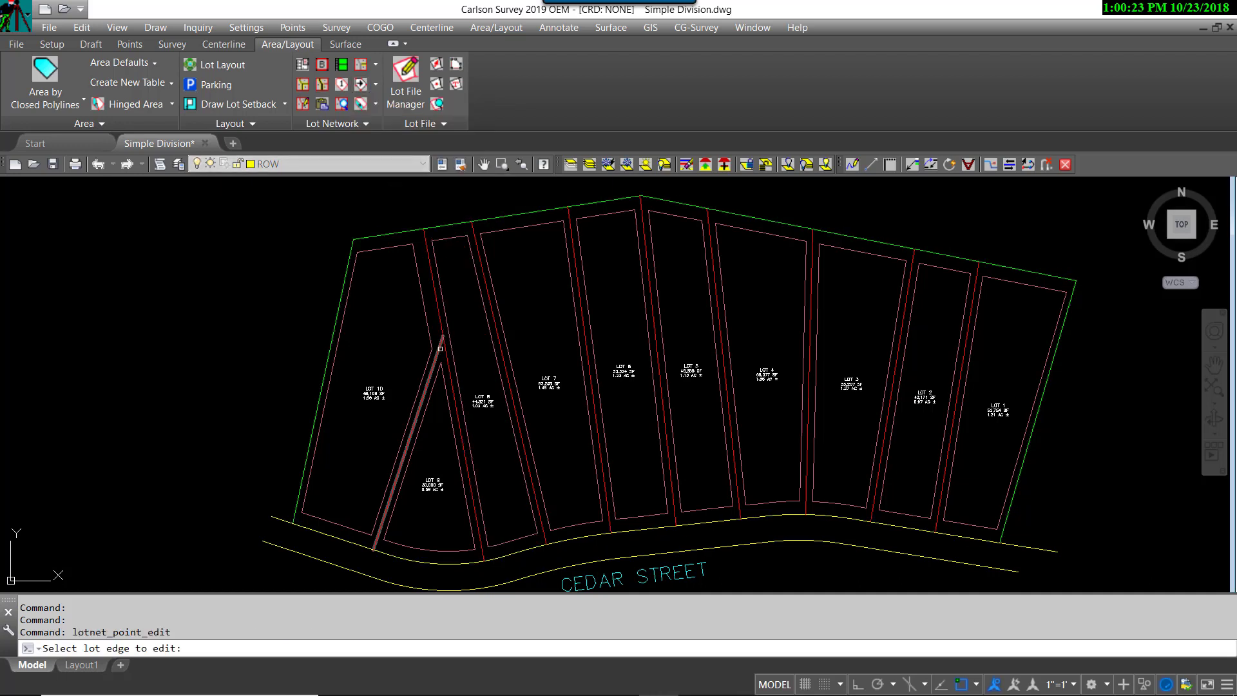
pyautogui.click(440, 347)
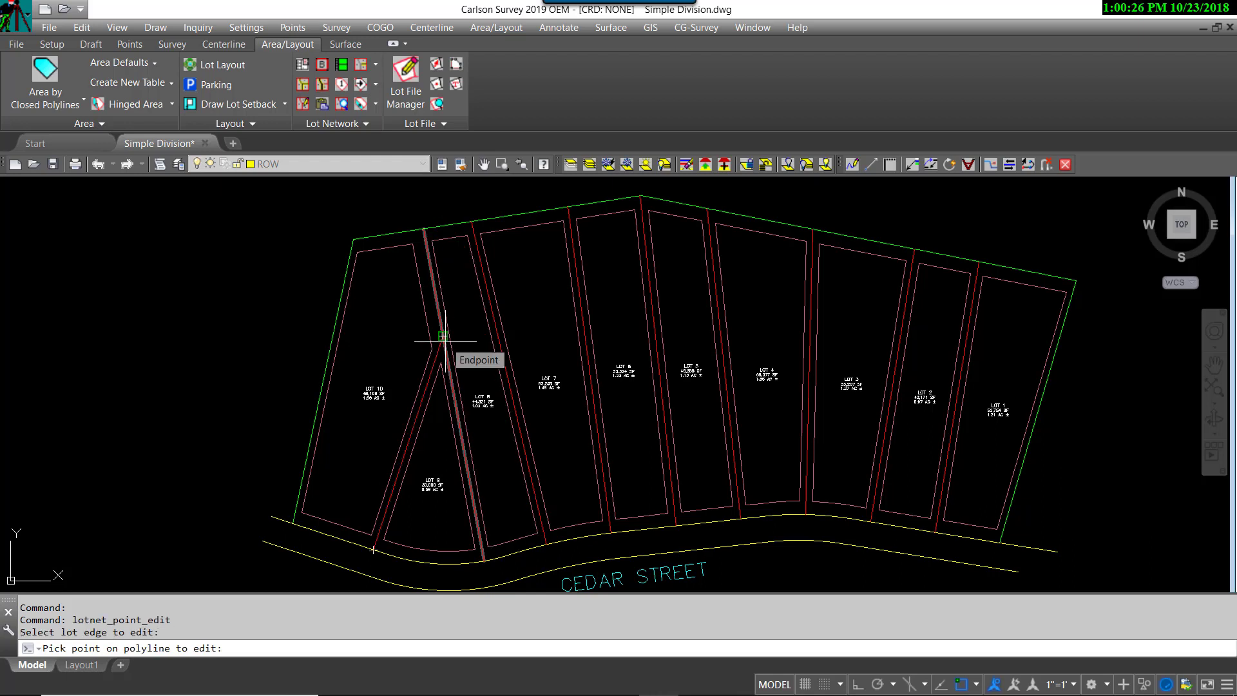
pyautogui.click(443, 336)
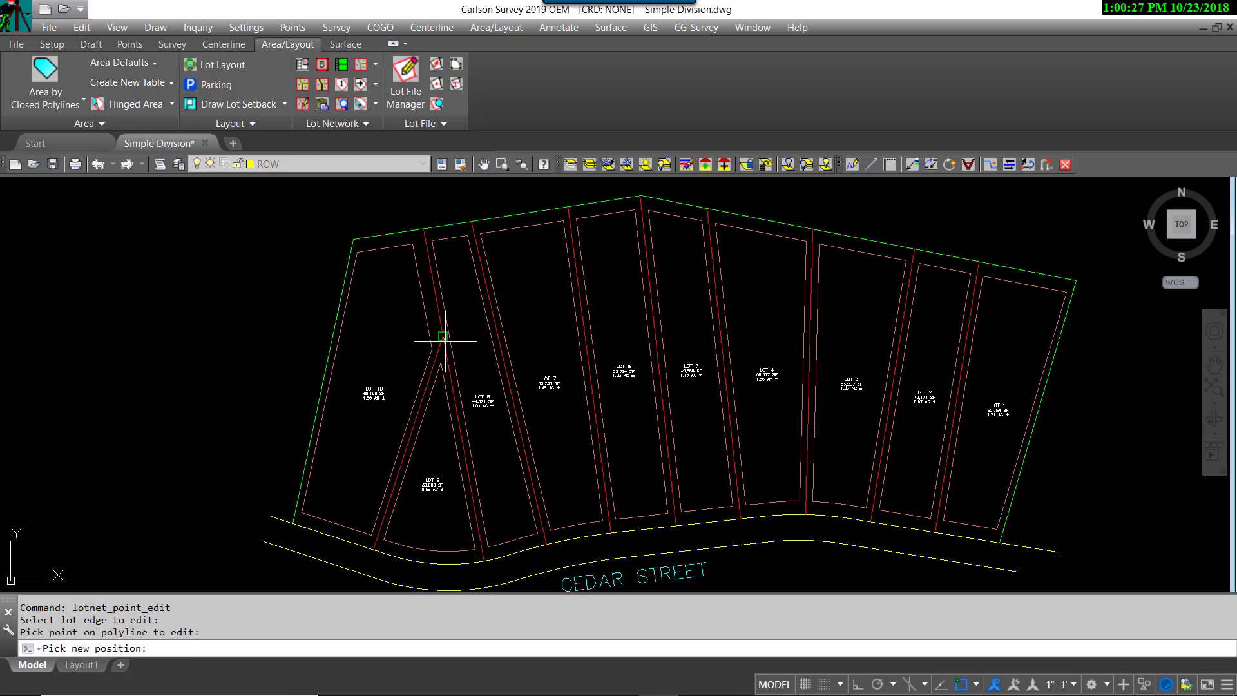
pyautogui.click(423, 229)
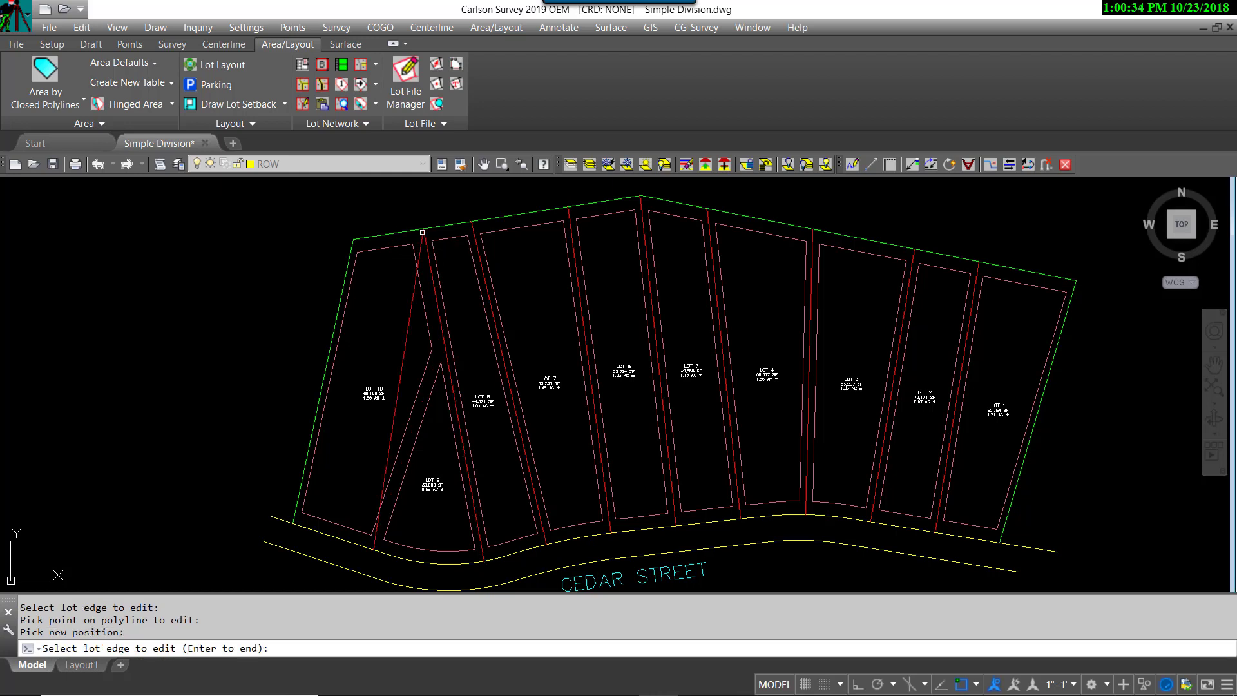
pyautogui.press('Return')
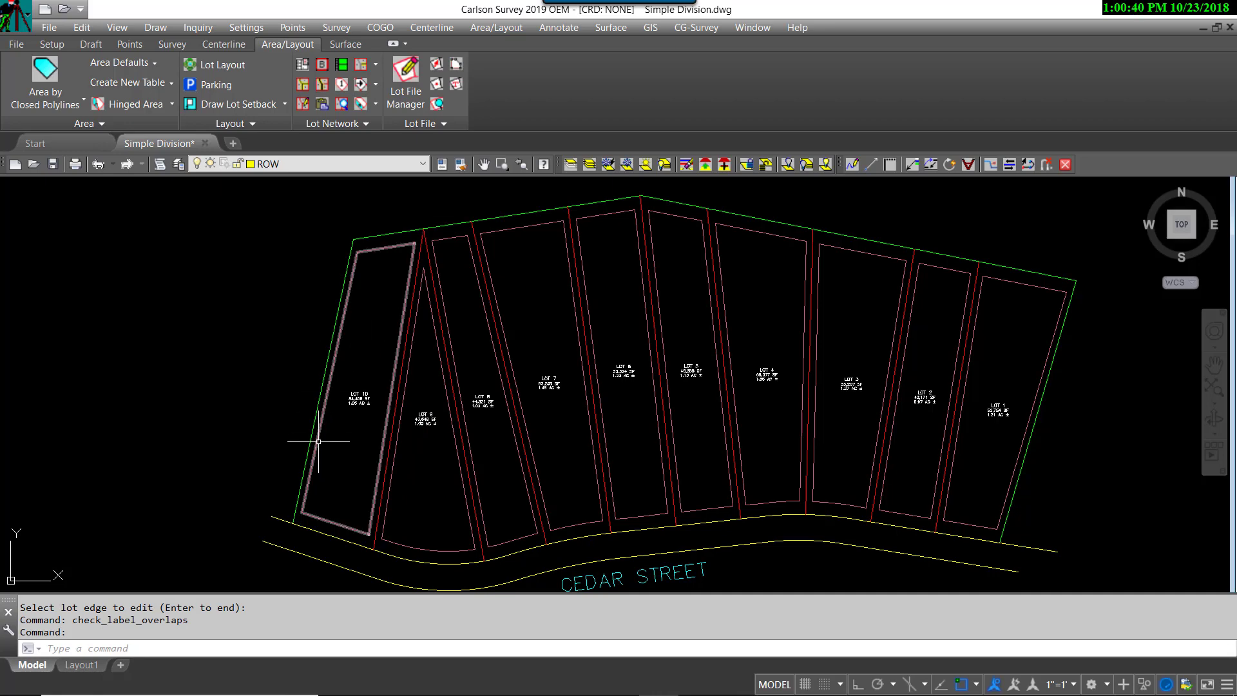
# Pan and zoom around the subdivision to check the revised lot areas
pyautogui.scroll(5, 385, 442)
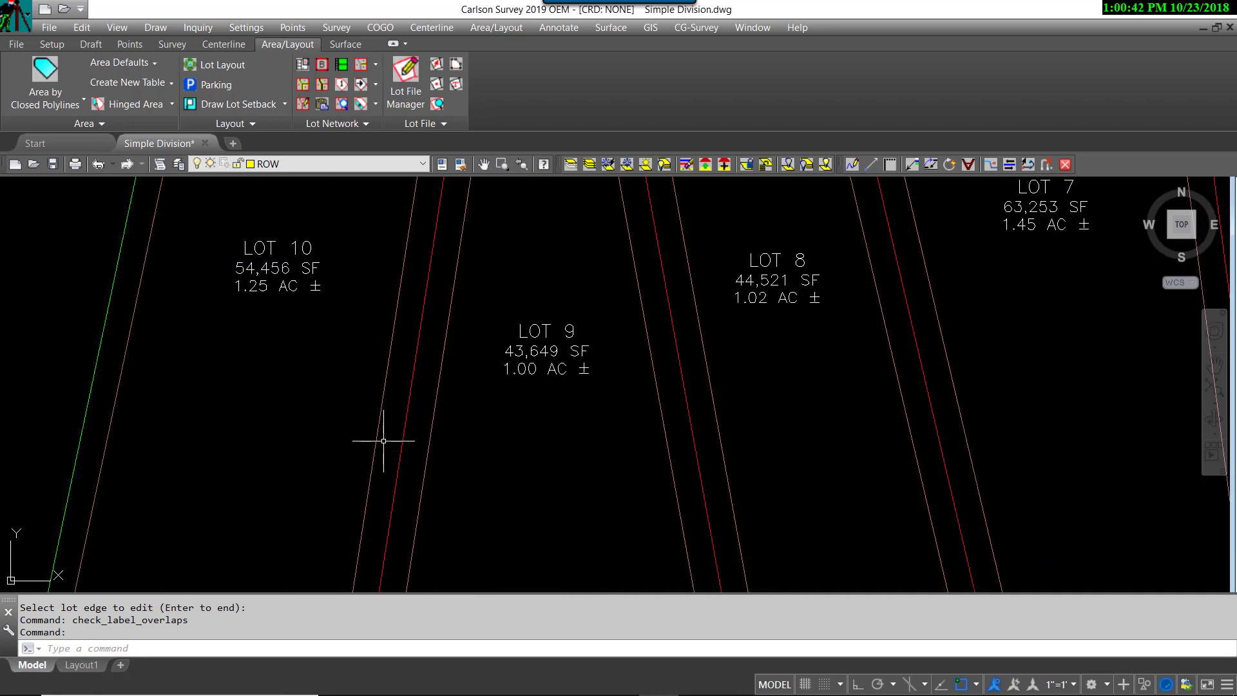
pyautogui.scroll(-4, 375, 420)
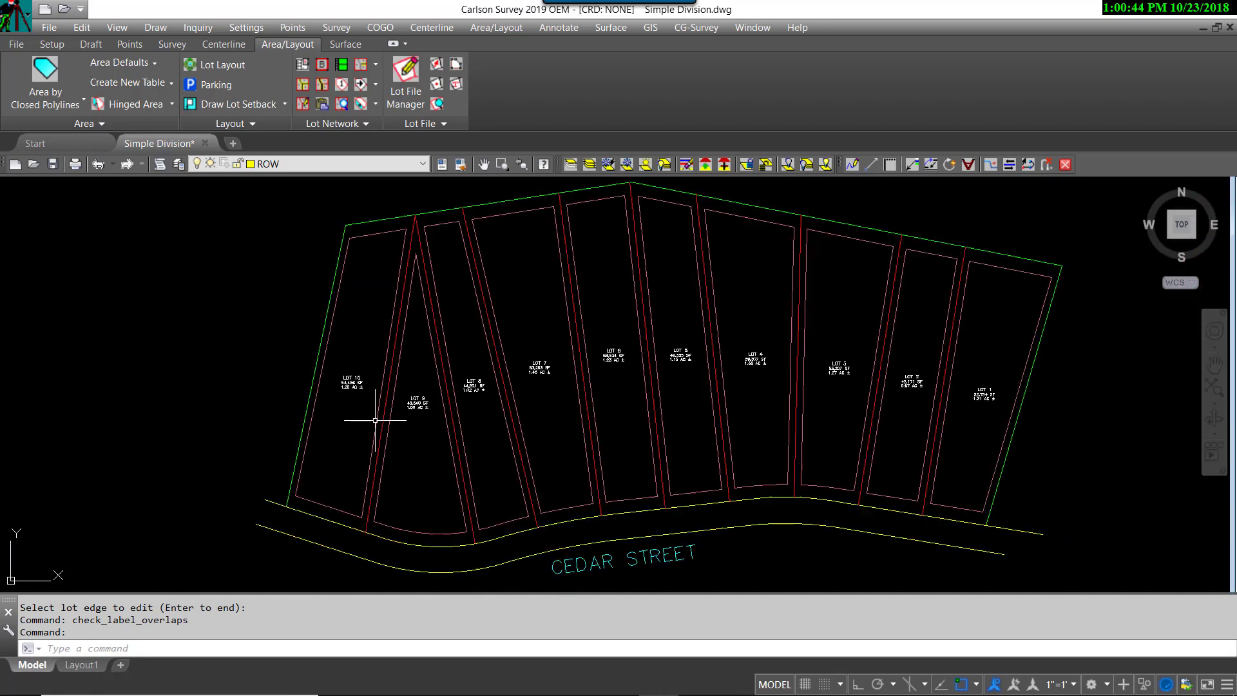
pyautogui.moveTo(351, 491); pyautogui.dragTo(317, 480, button='middle')
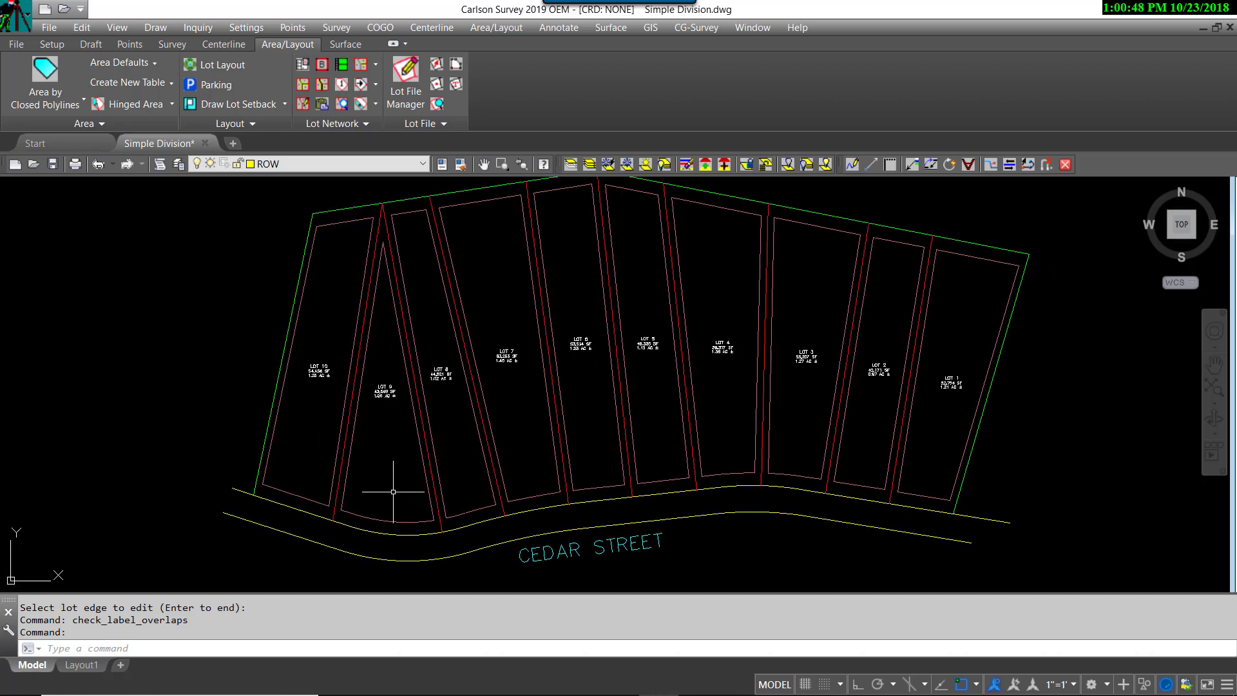
pyautogui.moveTo(399, 487); pyautogui.dragTo(287, 502, button='middle')
pyautogui.scroll(6, 367, 334)
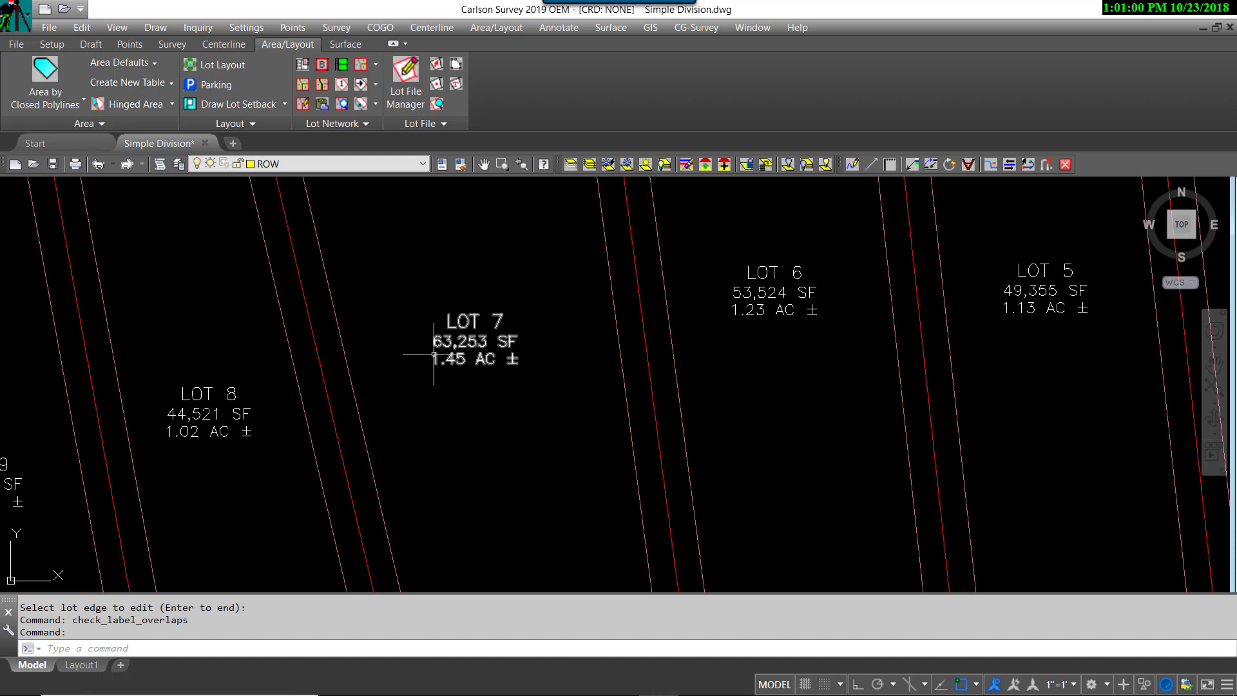
pyautogui.scroll(-5, 433, 353)
pyautogui.scroll(-6, 428, 344)
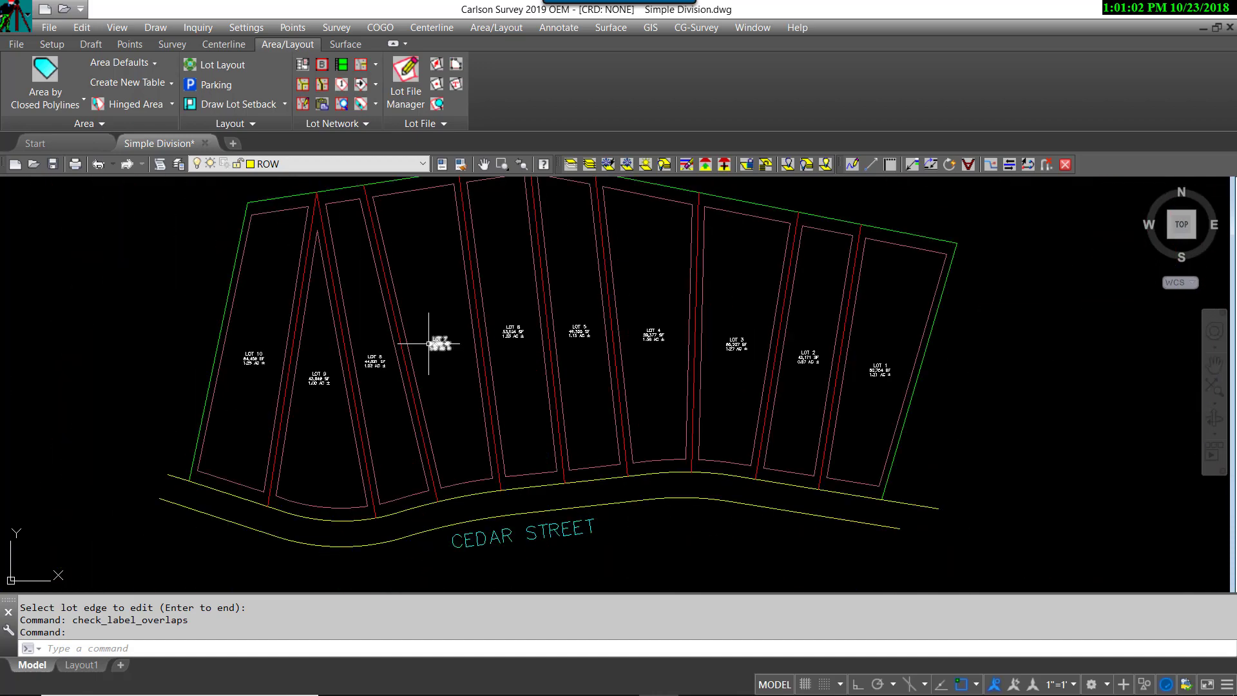
# Use Hinged Area on Lot 7's edge with Lot 8 to make Lot 7 exactly 60000 SF
pyautogui.click(376, 106)
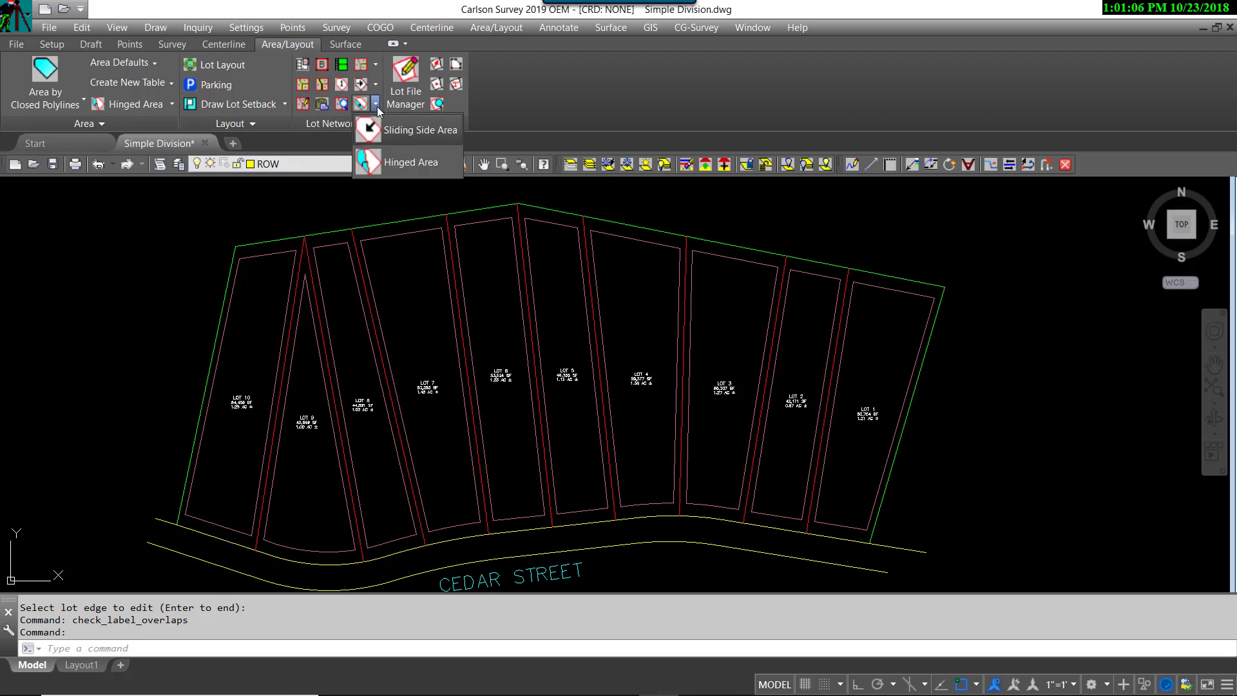
pyautogui.click(404, 156)
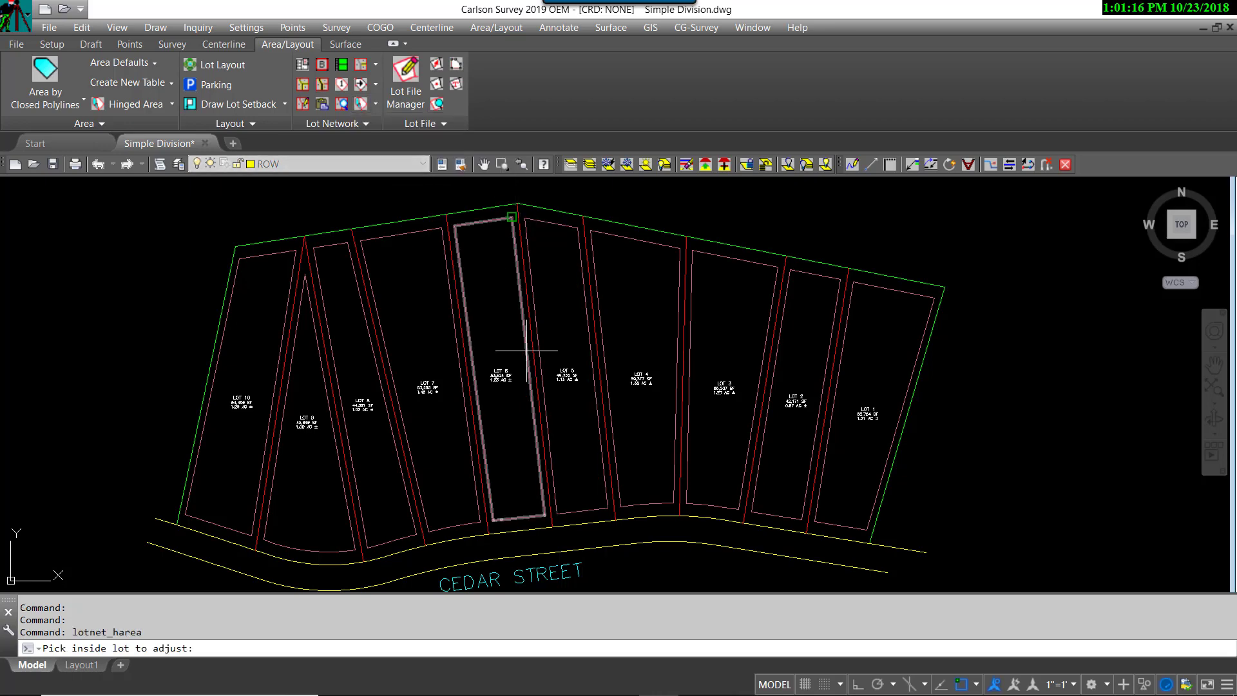
pyautogui.scroll(3, 427, 407)
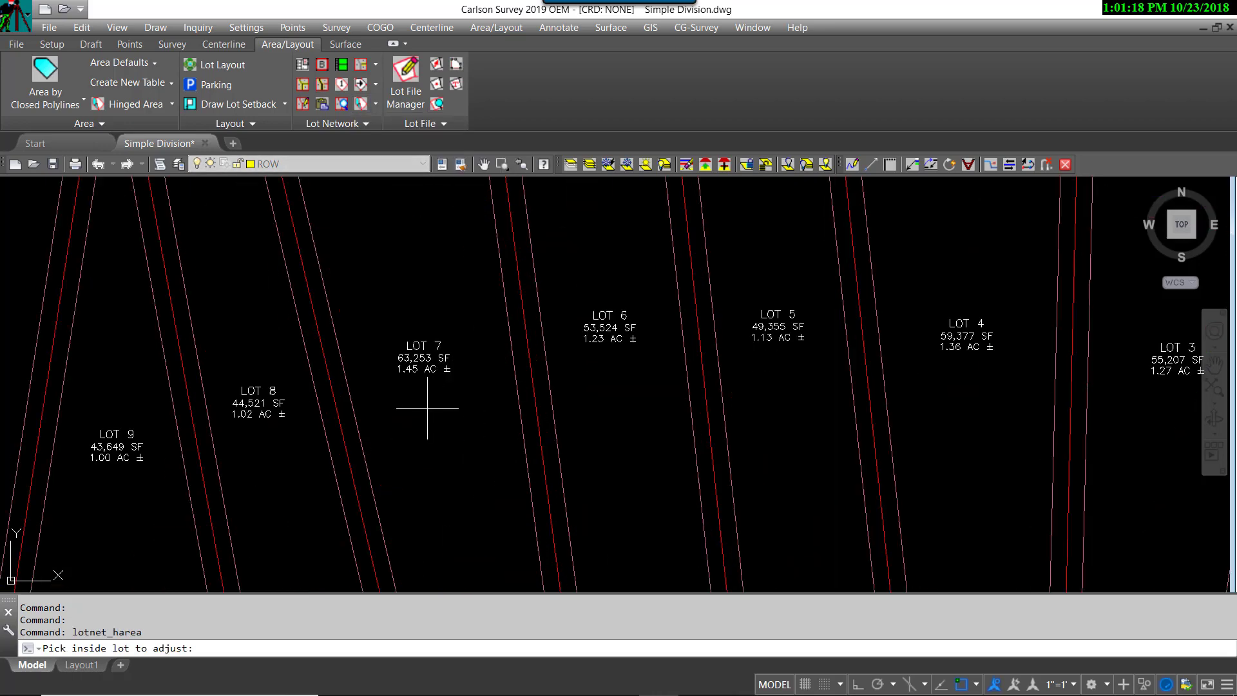
pyautogui.click(422, 369)
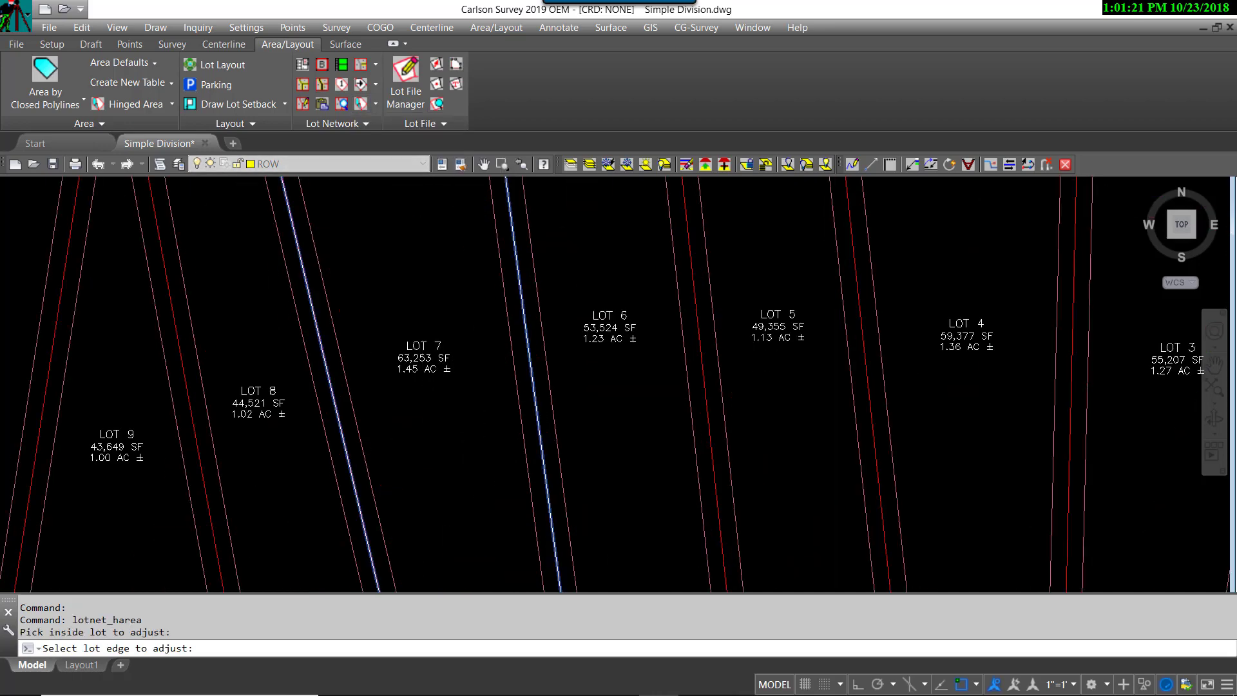
pyautogui.scroll(-2, 430, 395)
pyautogui.scroll(-2, 434, 393)
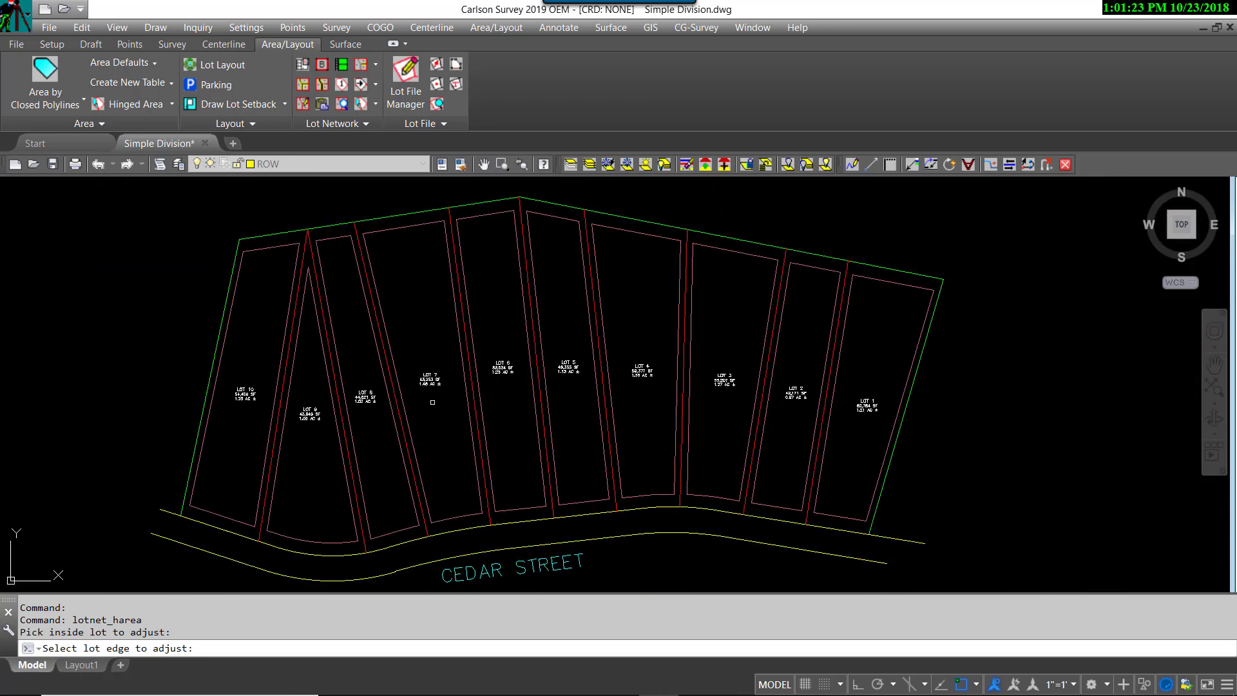
pyautogui.click(392, 386)
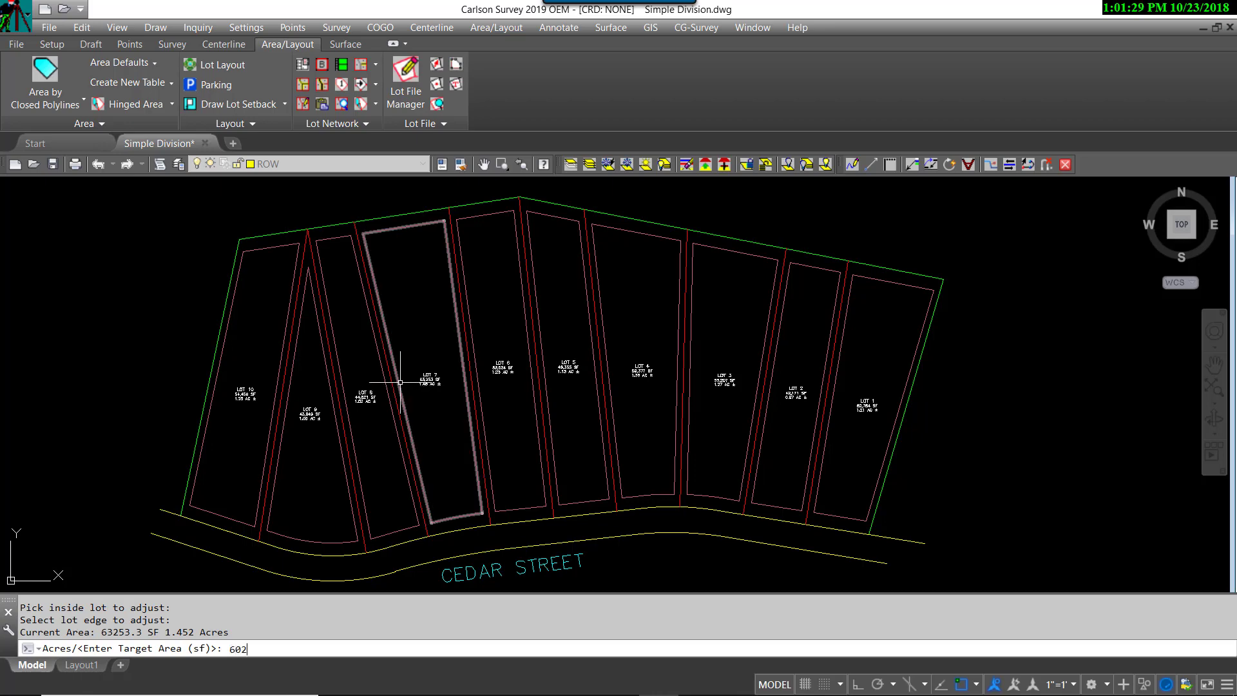
pyautogui.write('60000')
pyautogui.press('Return')
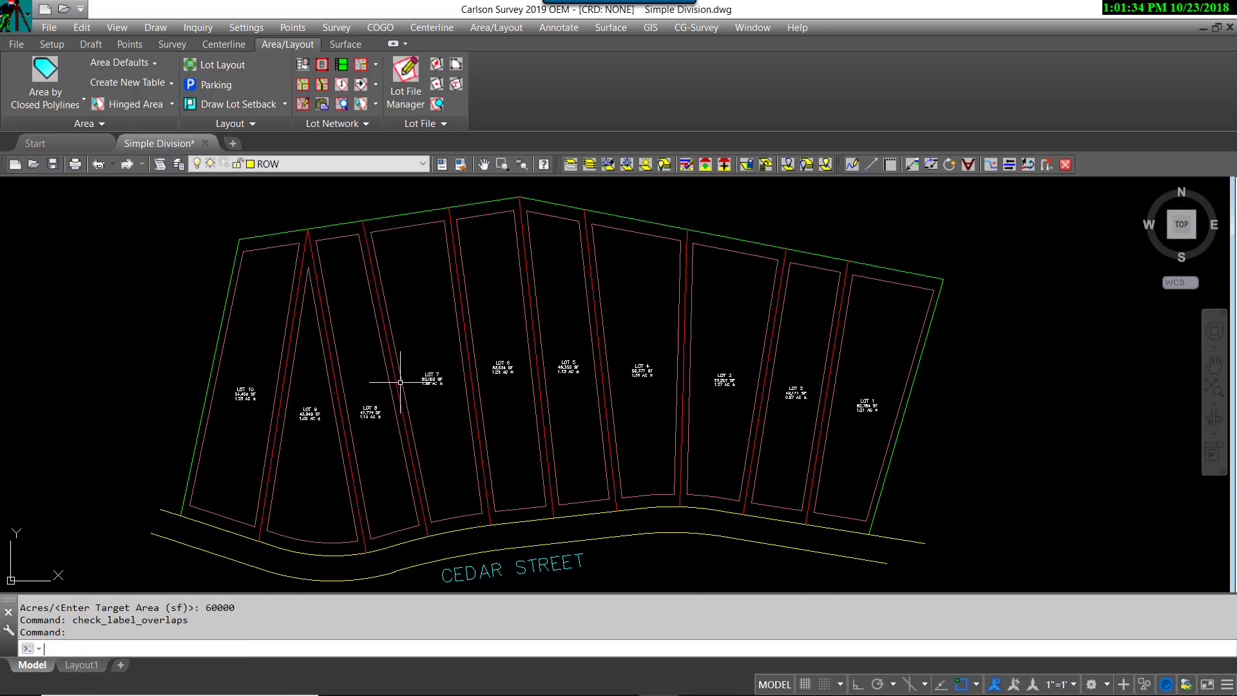
pyautogui.scroll(3, 400, 382)
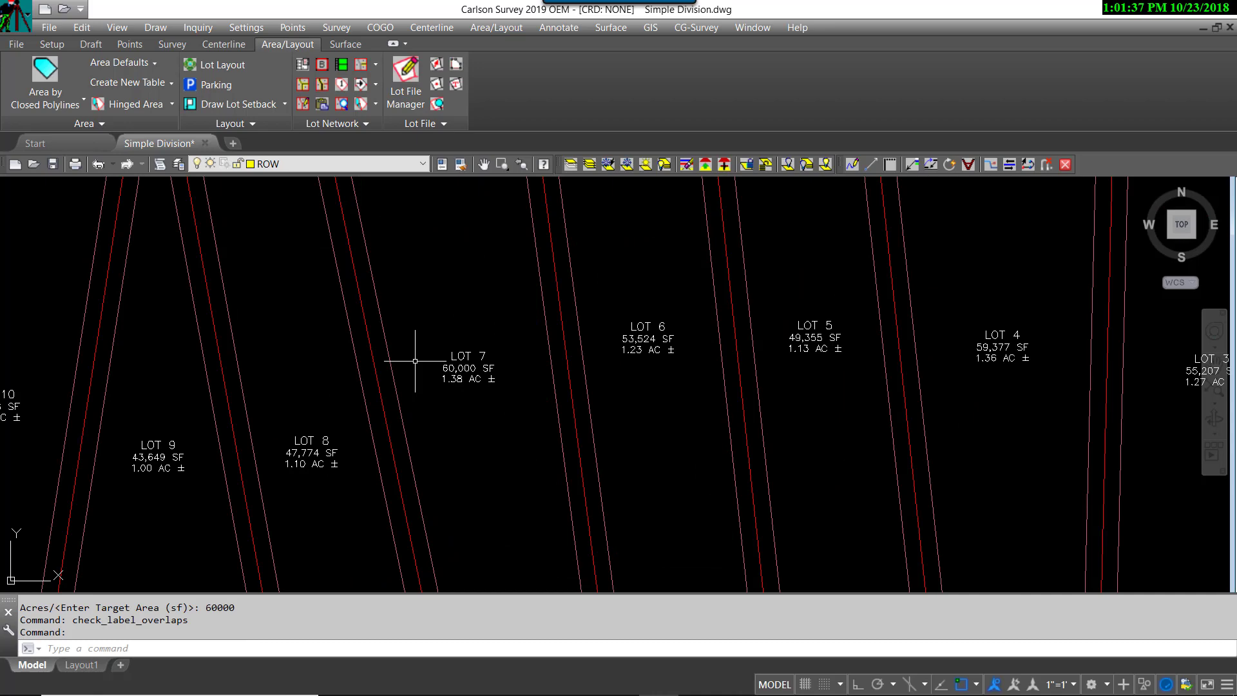
pyautogui.scroll(2, 450, 393)
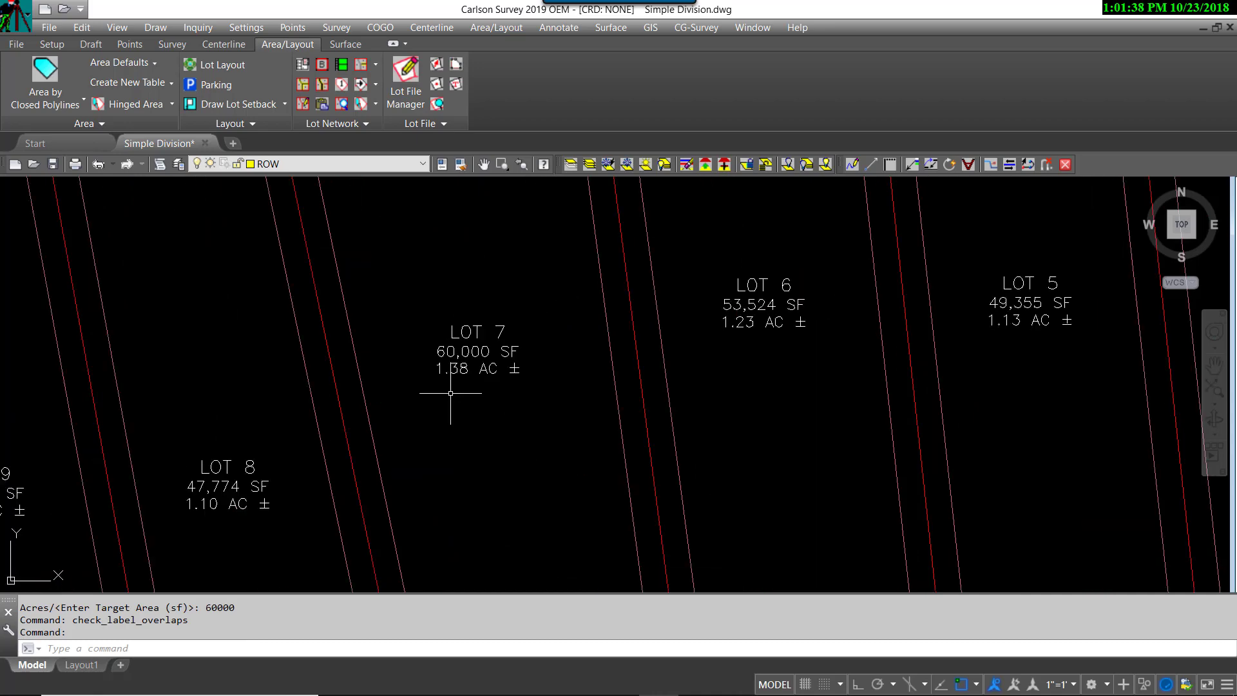
pyautogui.scroll(-4, 436, 390)
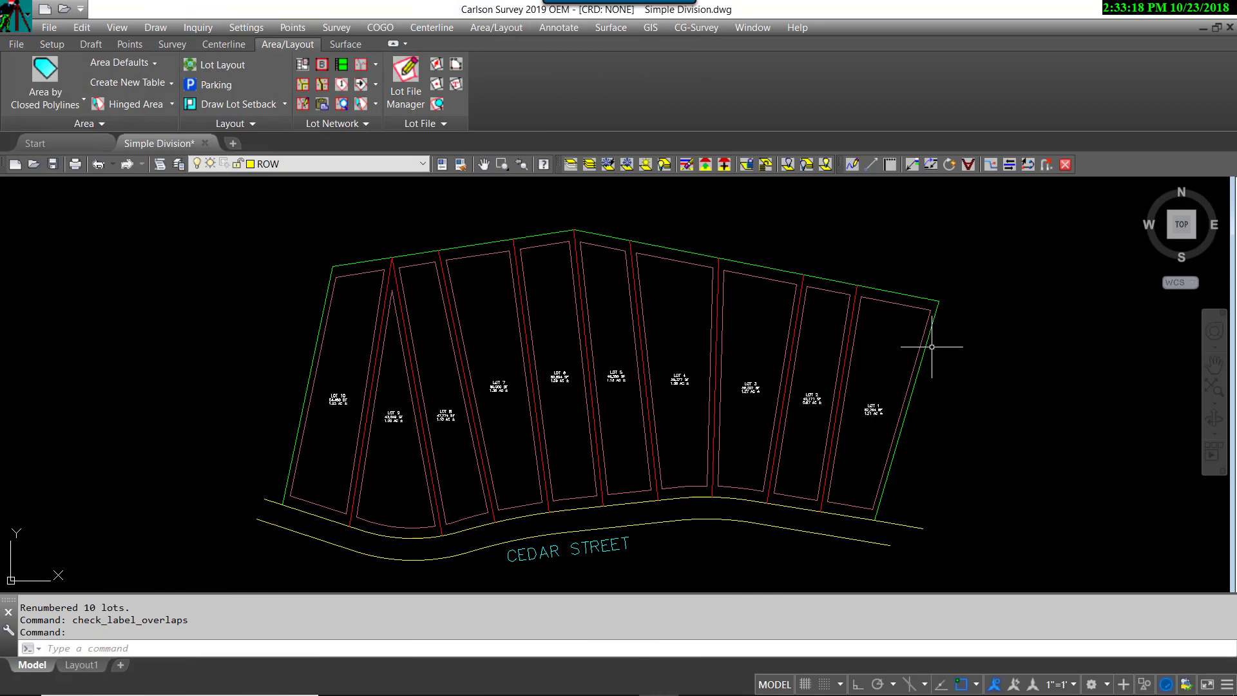
# Make BNDRY-LOTS current by matching the layer of an existing lot line
pyautogui.scroll(2, 892, 370)
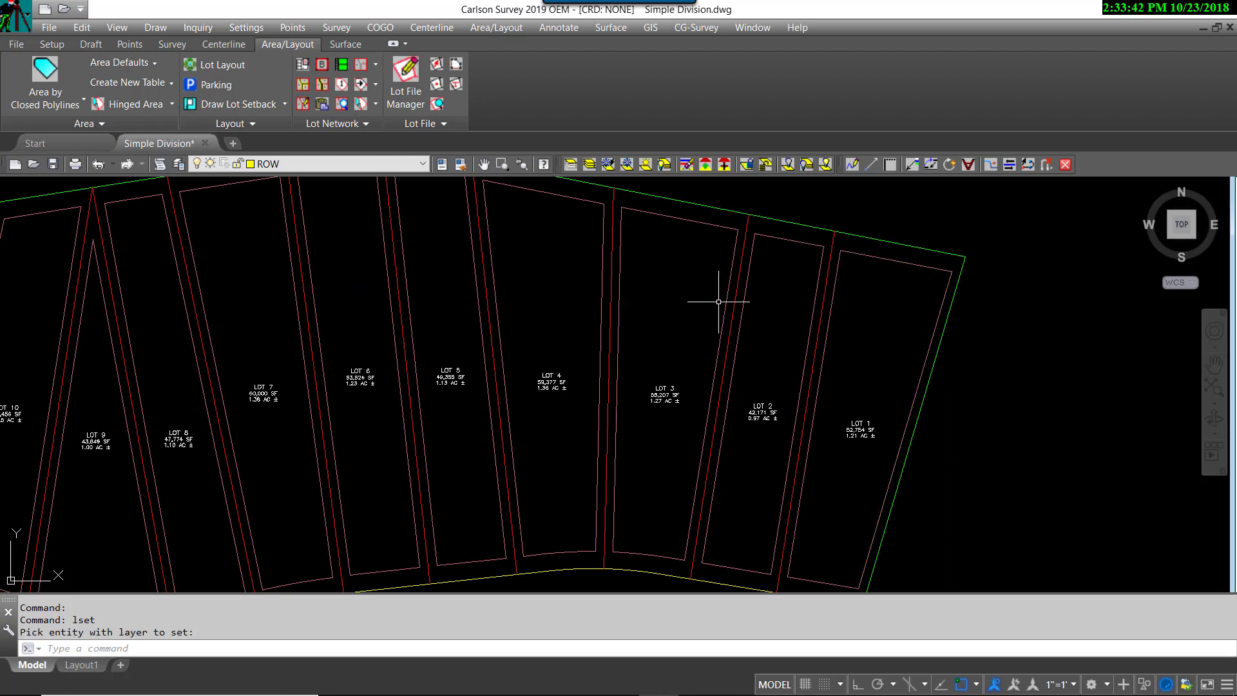
pyautogui.click(722, 168)
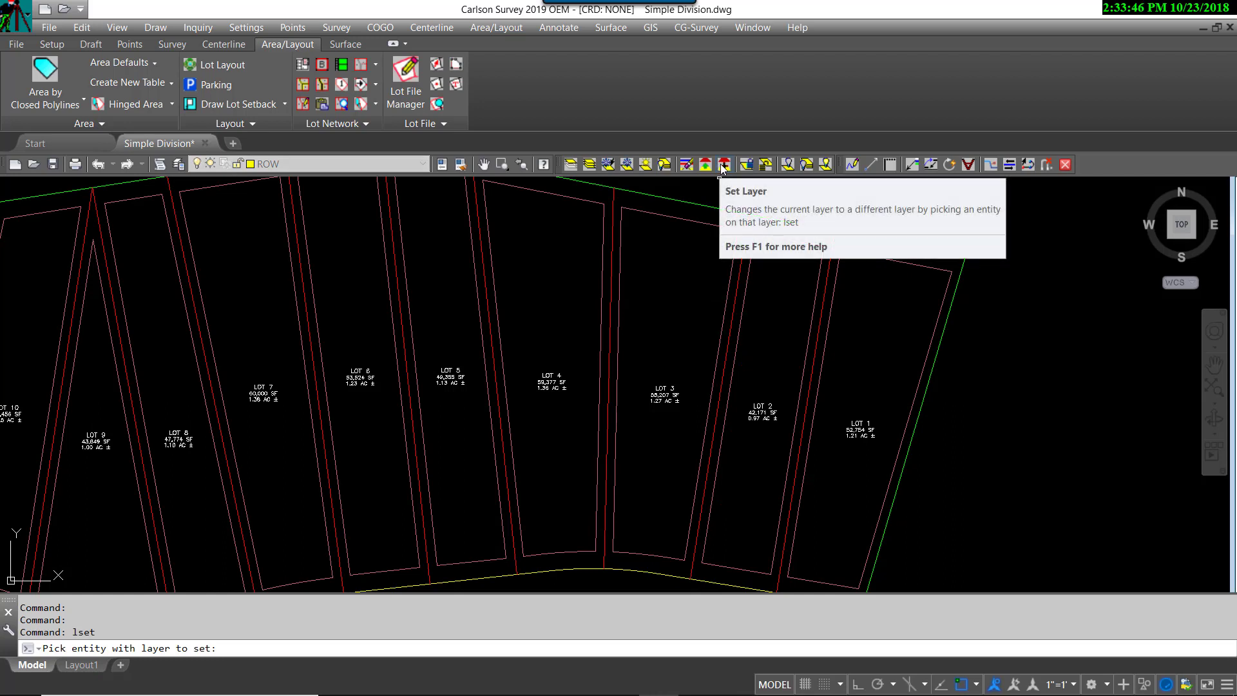
pyautogui.click(830, 281)
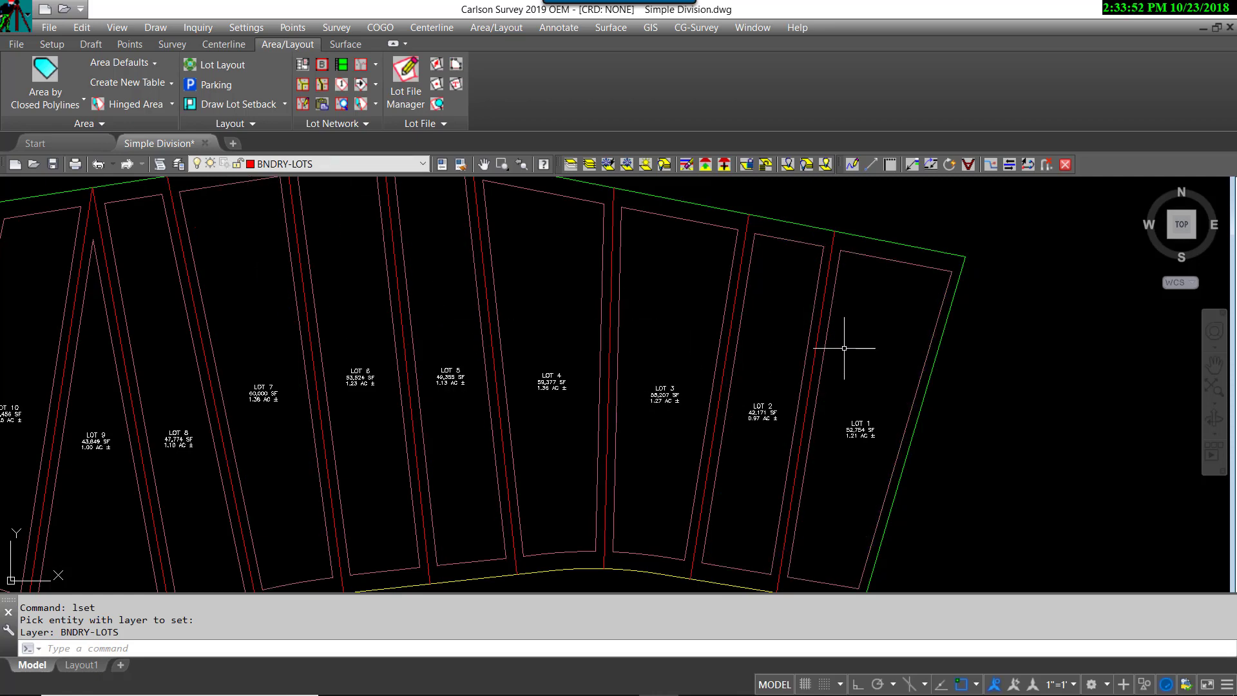
# Draw a 2D polyline from the outer boundary to the Lot 4/5 line using Nearest snaps
pyautogui.click(156, 28)
pyautogui.click(173, 62)
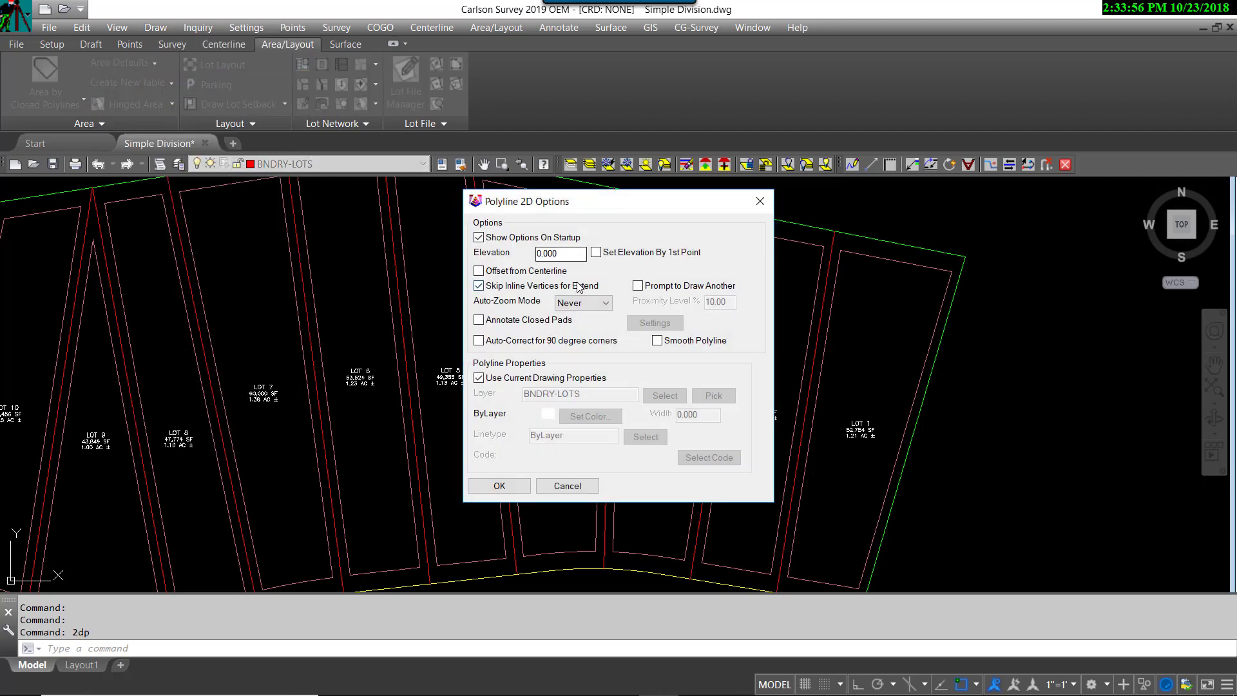
pyautogui.click(500, 485)
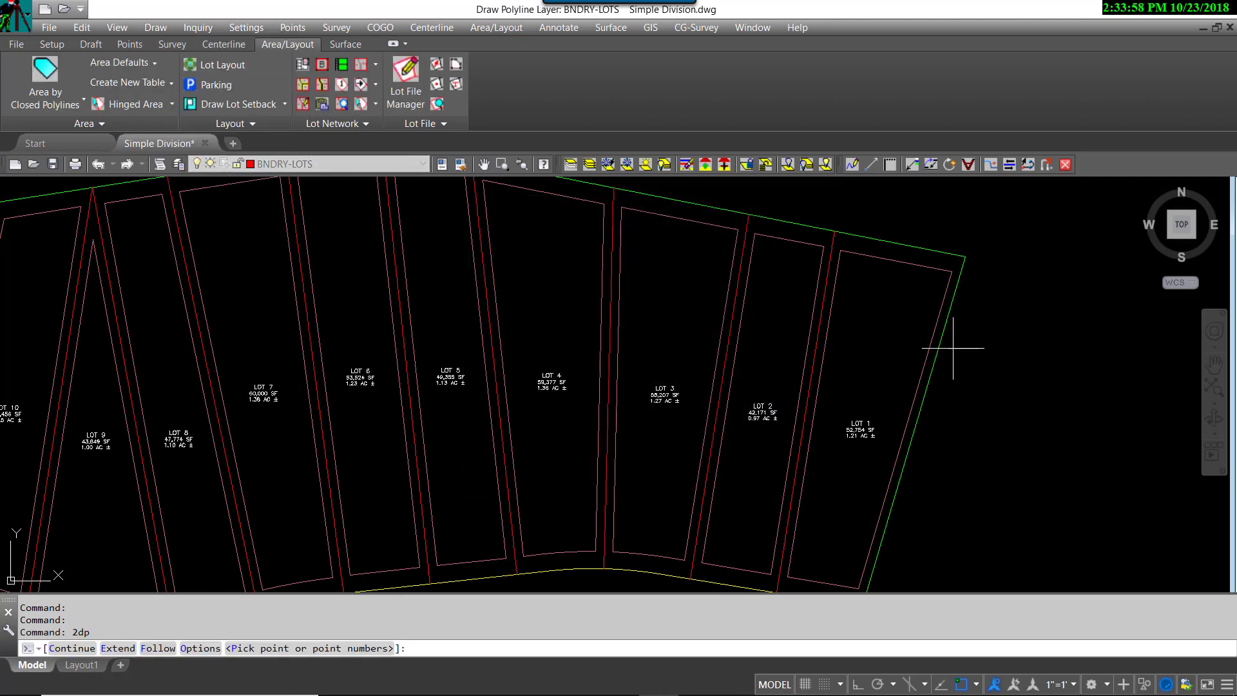
pyautogui.write('nea')
pyautogui.press('Return')
pyautogui.click(940, 347)
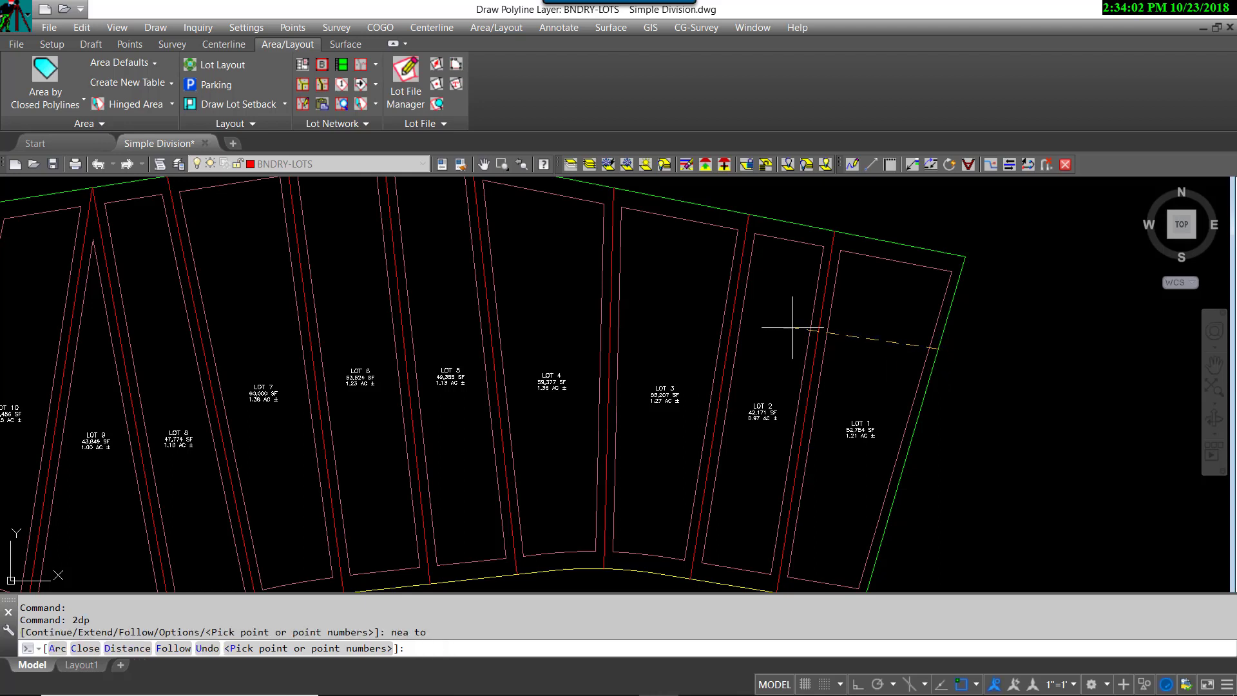
pyautogui.write('nea')
pyautogui.press('Return')
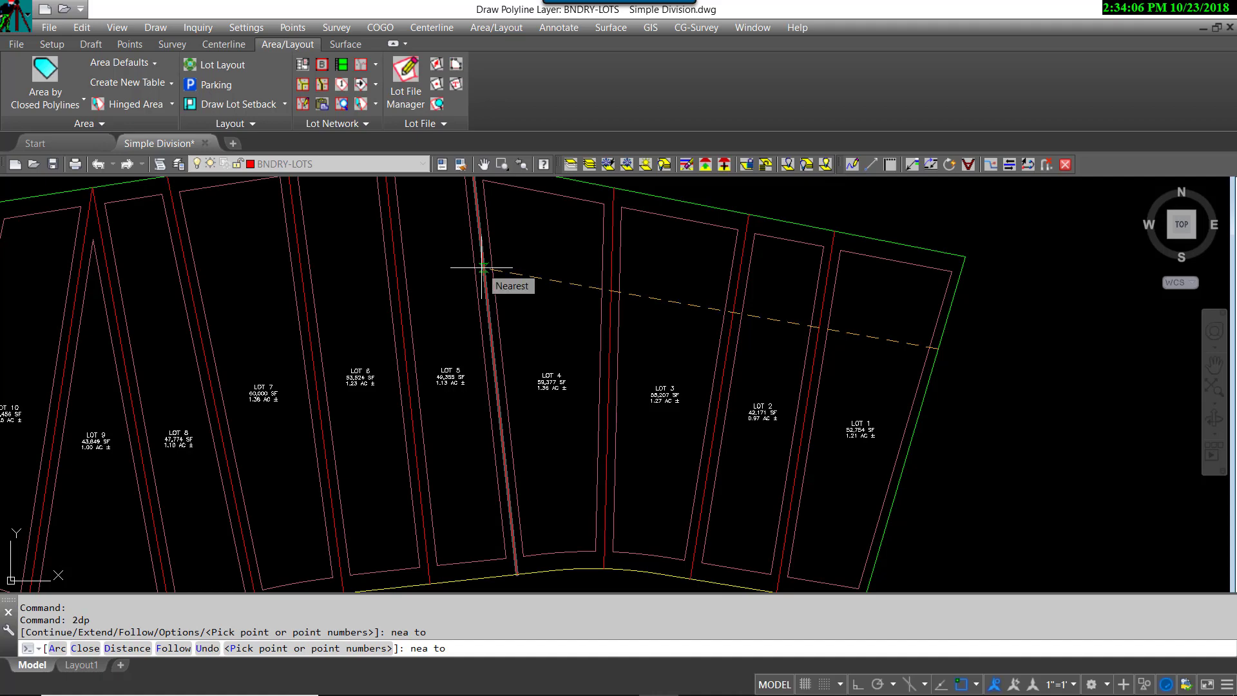
pyautogui.click(483, 270)
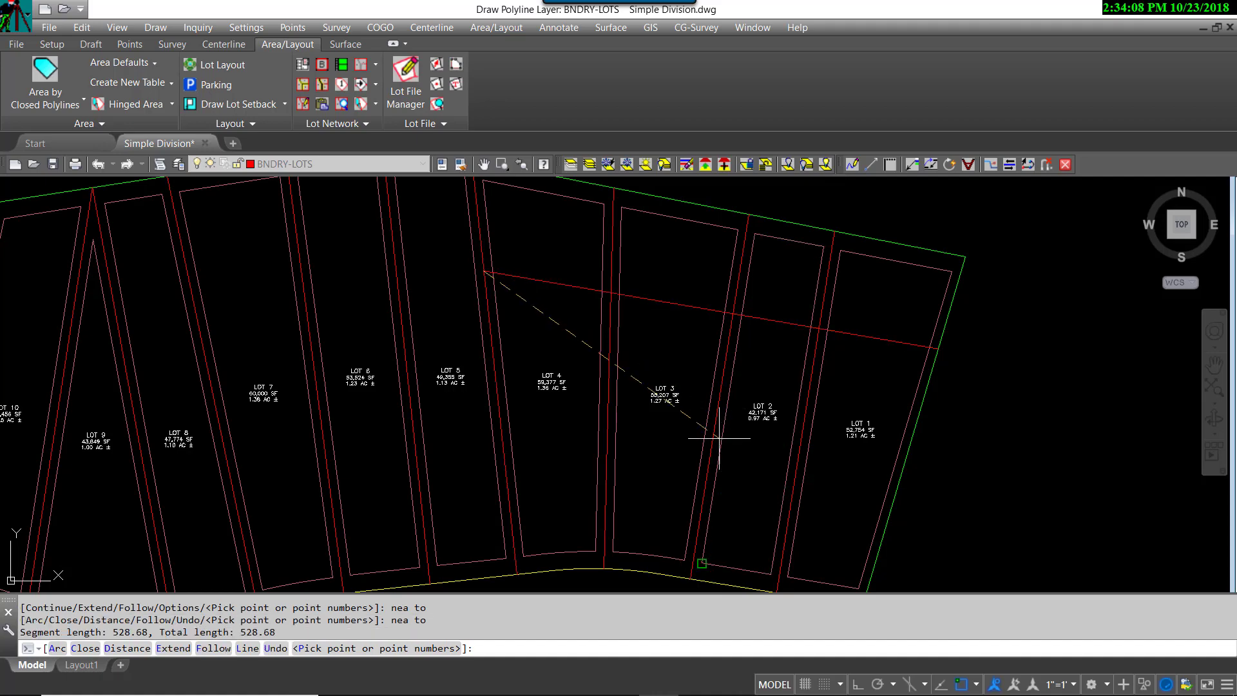
# Trim the lot lines across Lots 1–4 back to the new red crossing line
pyautogui.scroll(-3, 975, 402)
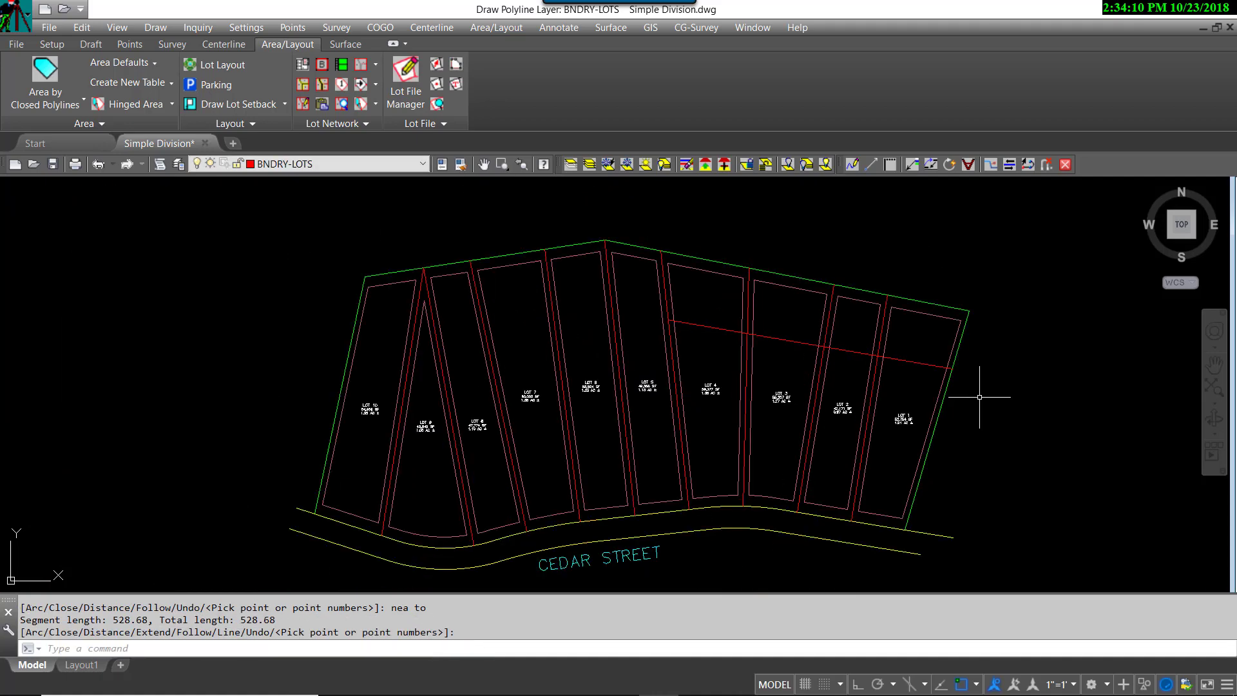
pyautogui.moveTo(950, 378); pyautogui.dragTo(788, 380, button='middle')
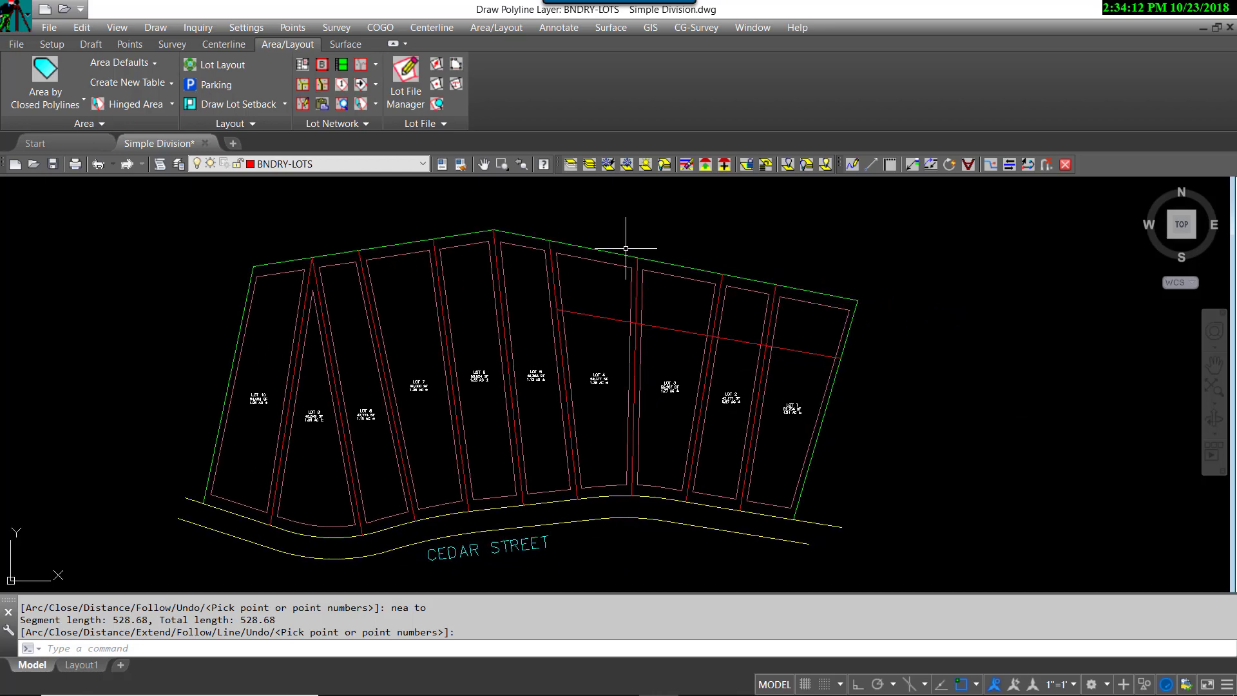
pyautogui.click(84, 28)
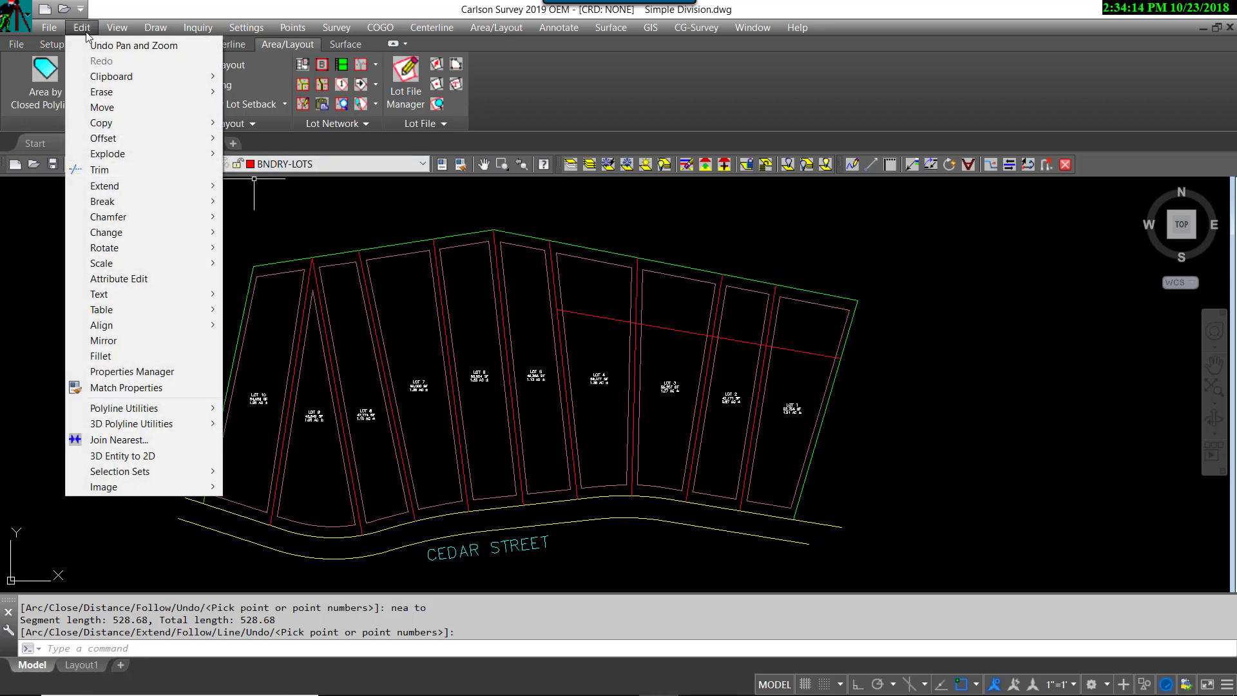
pyautogui.click(97, 152)
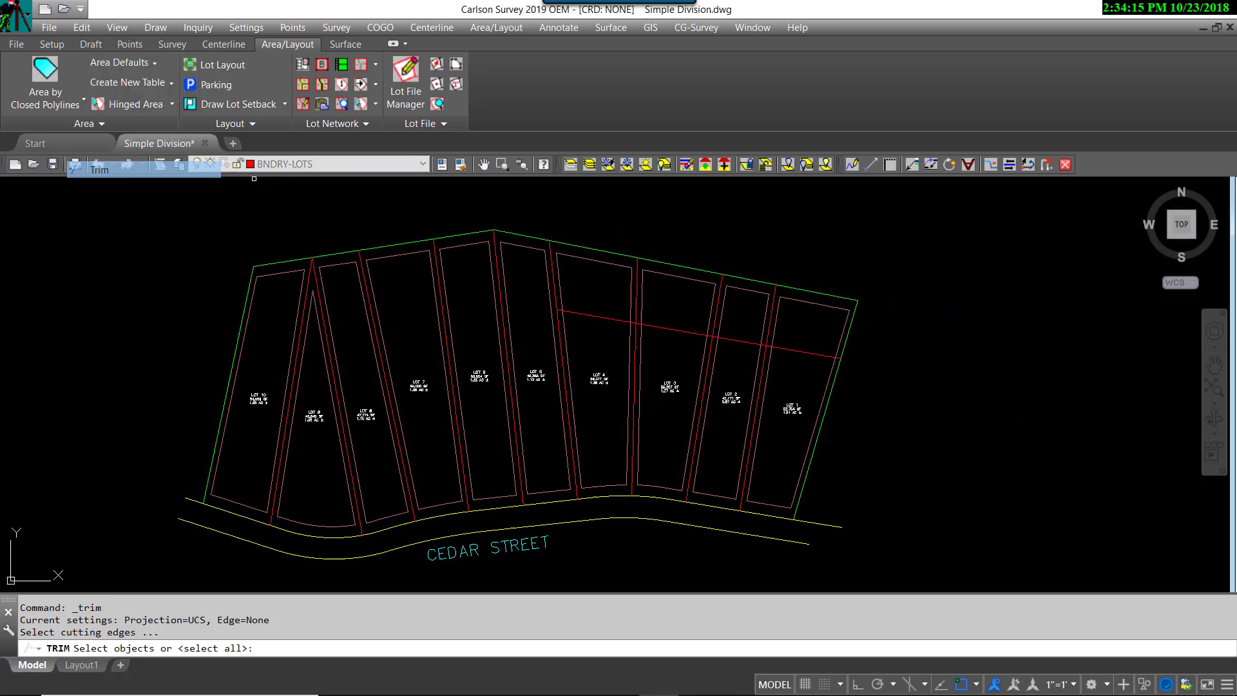
pyautogui.click(611, 320)
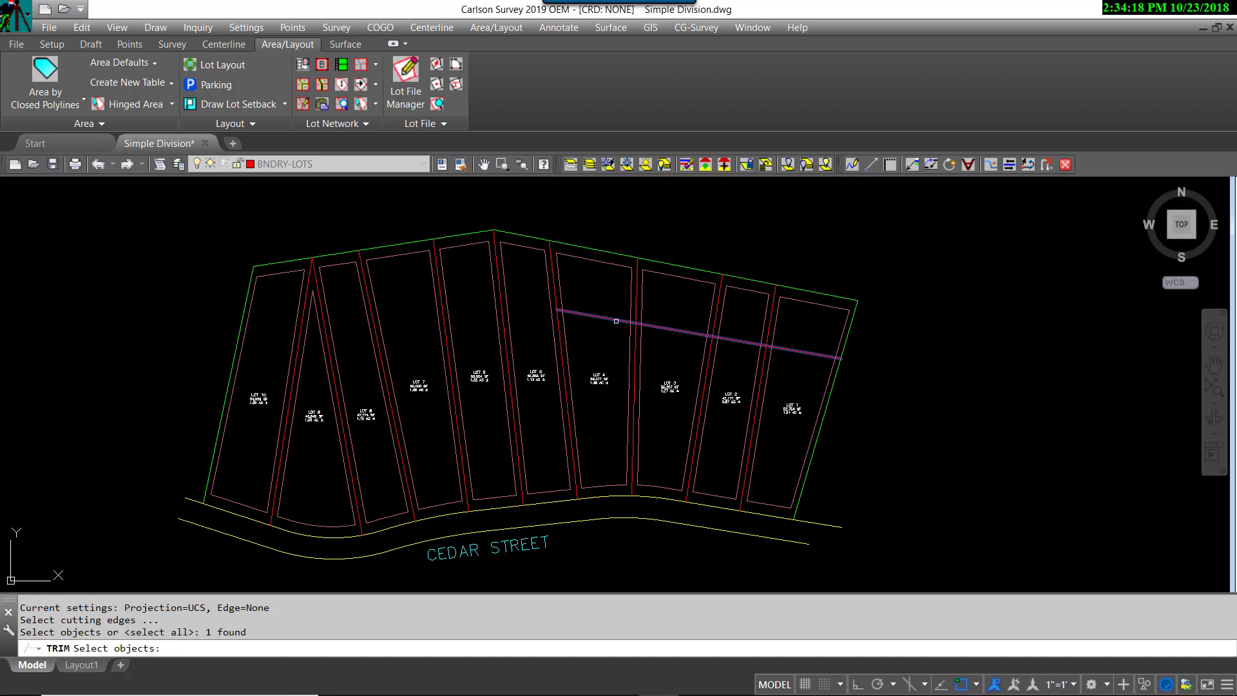
pyautogui.press('Return')
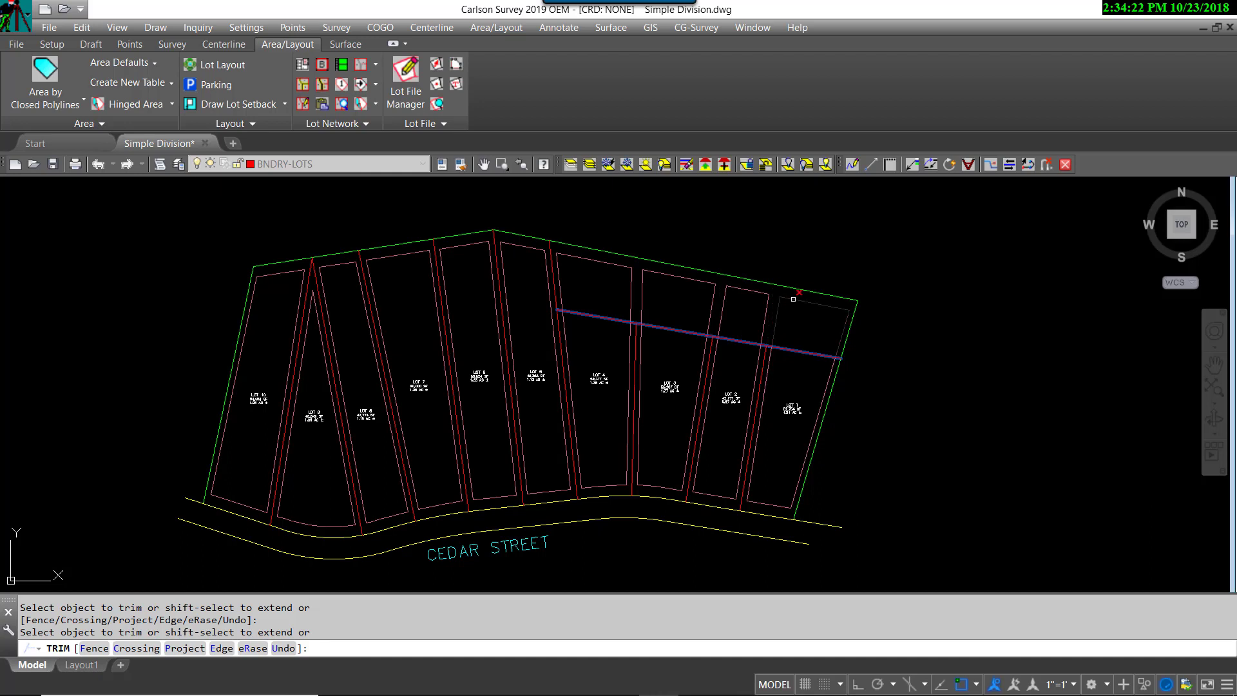
pyautogui.press('Return')
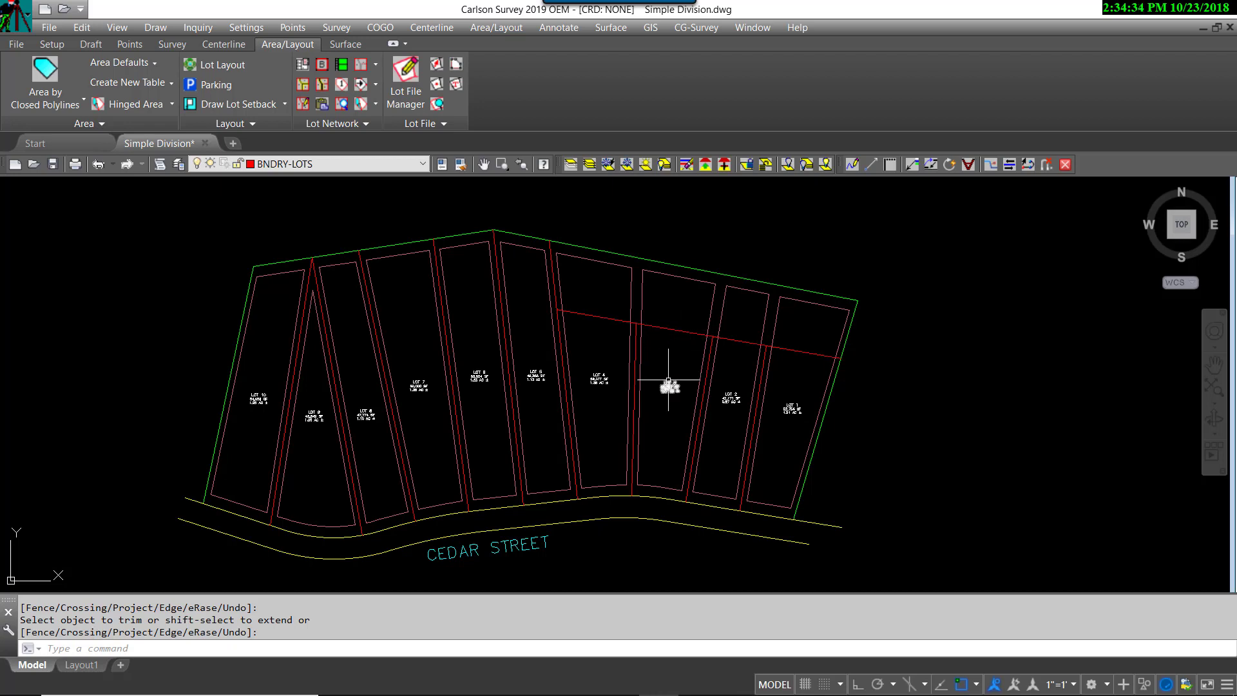
# Add the red crossing line as a lot network edge so Lots 1–4 rebuild against it
pyautogui.click(375, 67)
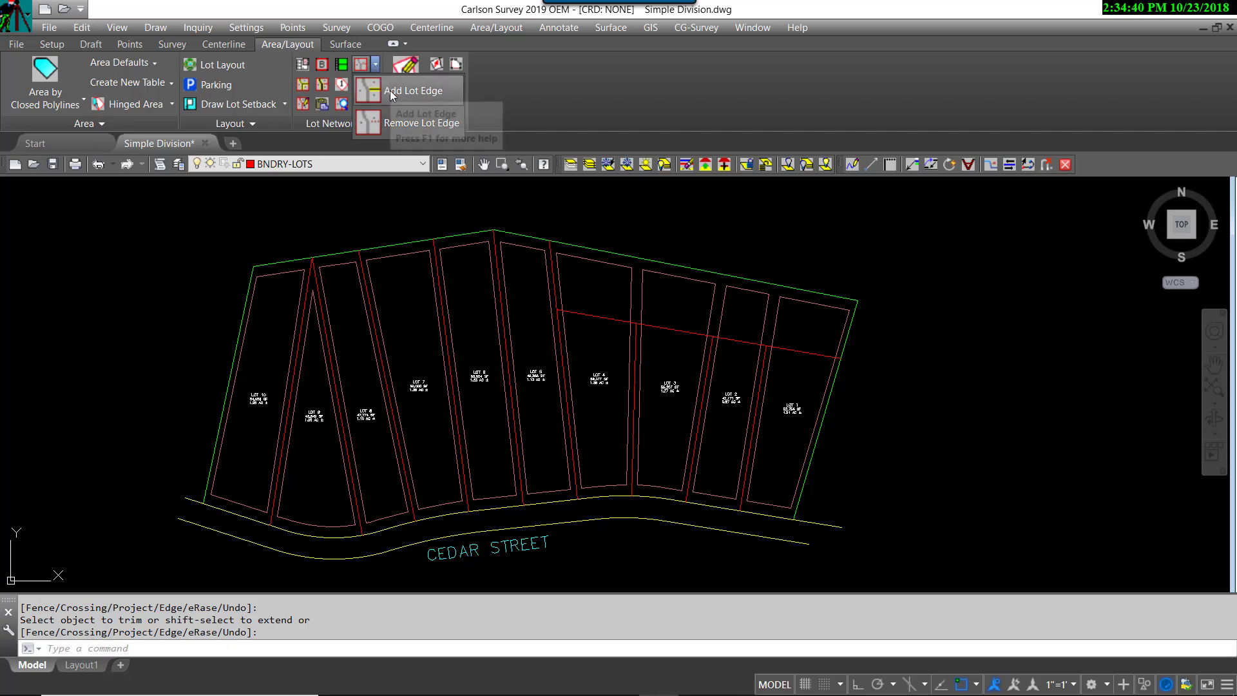
pyautogui.click(389, 90)
pyautogui.click(666, 328)
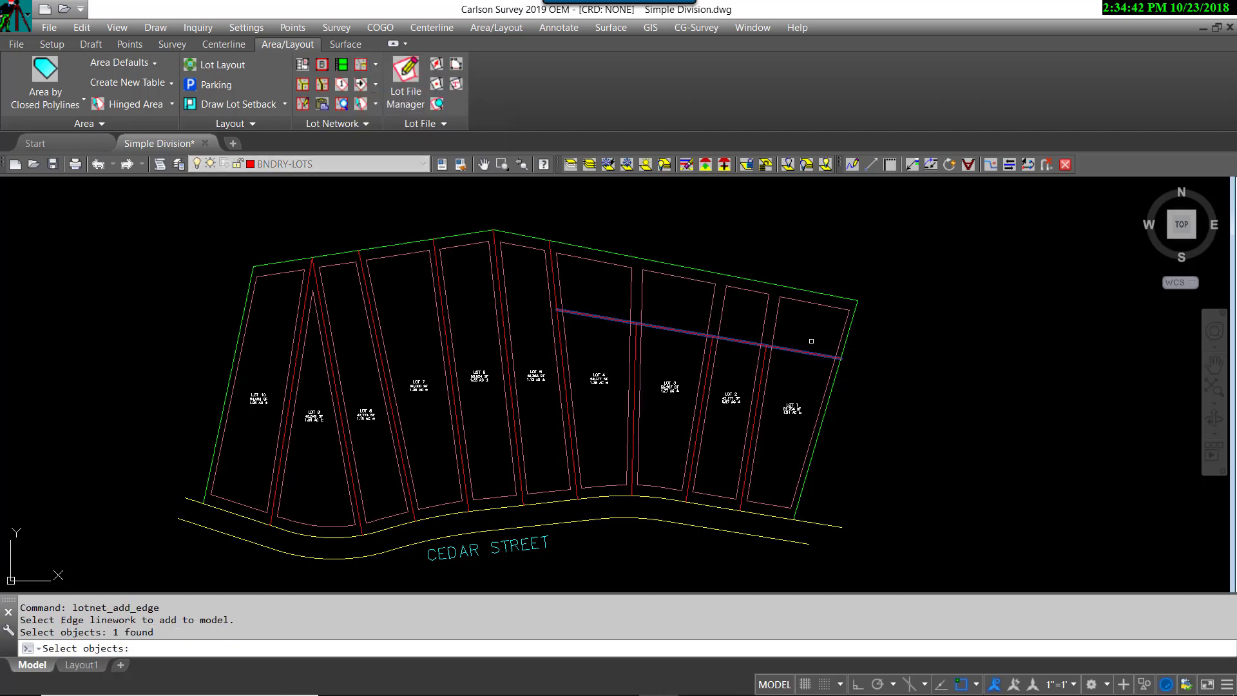
pyautogui.press('Return')
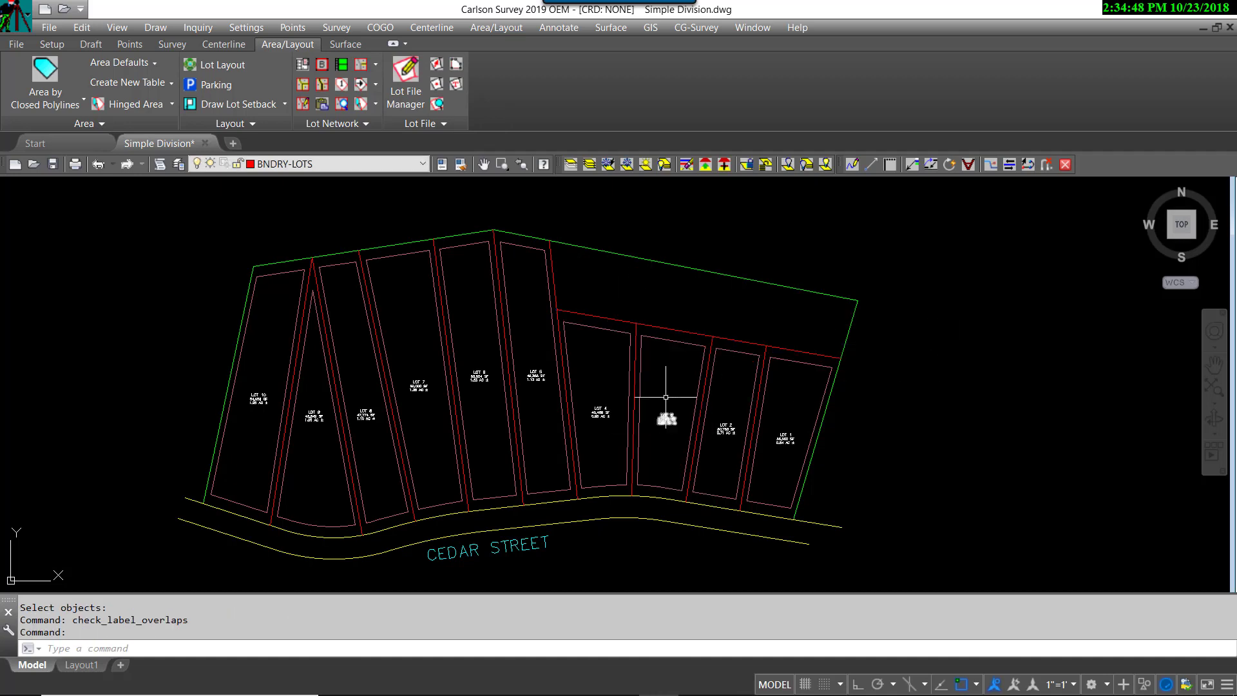
# Zoom and pan so Lots 6–1 along Cedar Street fill the screen
pyautogui.scroll(2, 782, 524)
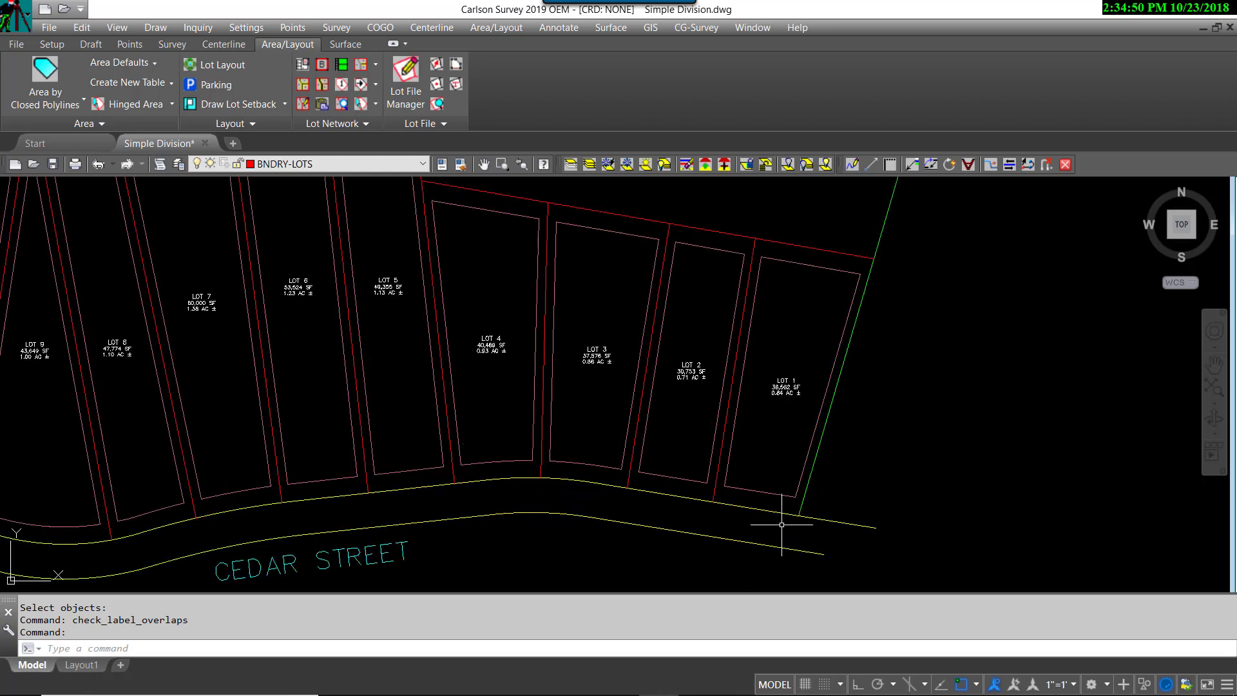
pyautogui.scroll(2, 781, 524)
pyautogui.moveTo(586, 386); pyautogui.dragTo(657, 493, button='middle')
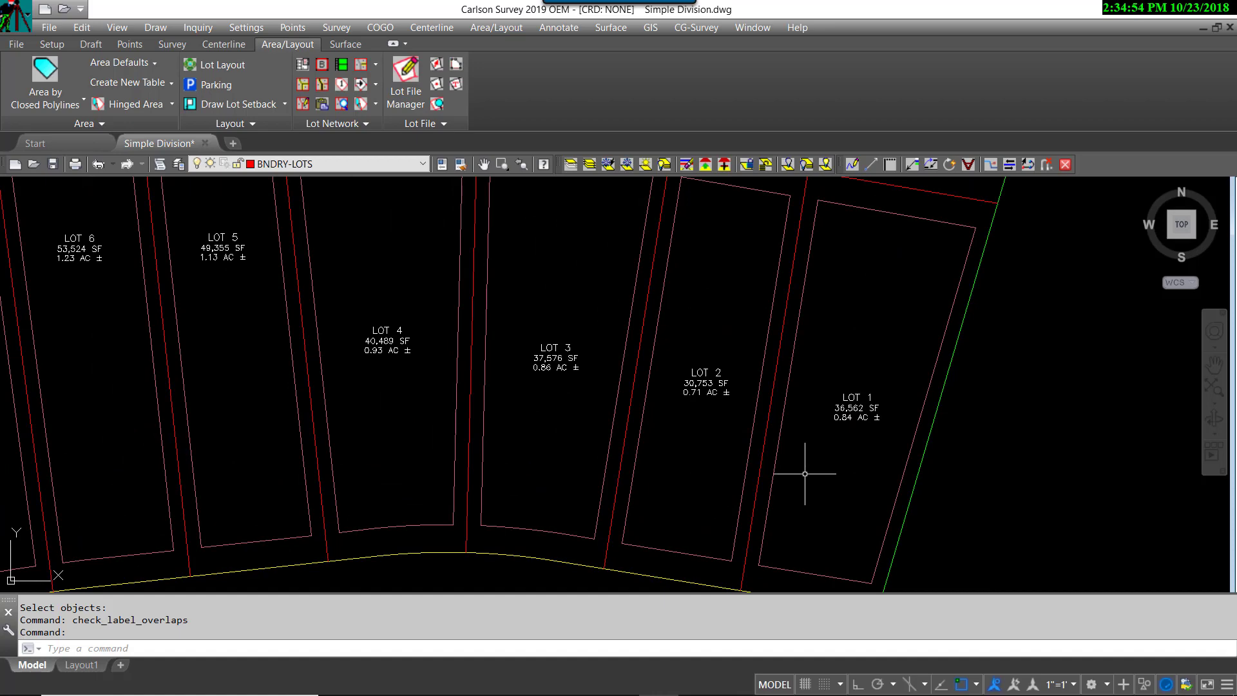
pyautogui.scroll(-4, 804, 460)
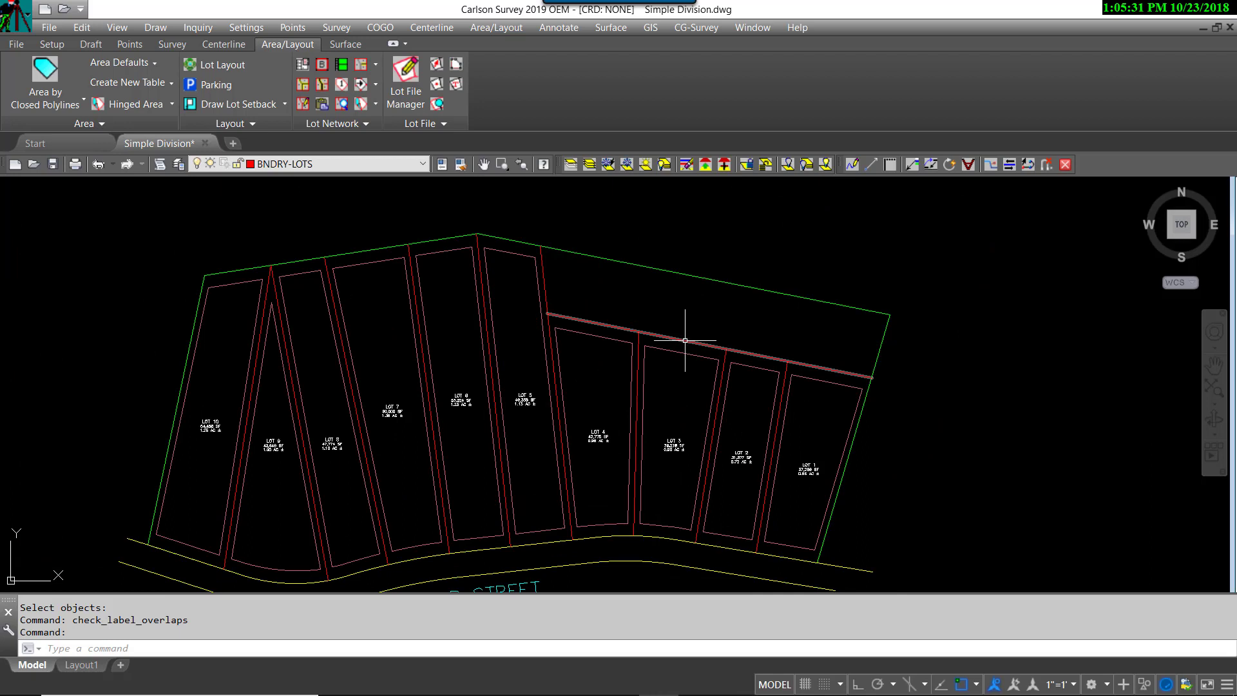
# Remove the rear line across the right-hand lots from the lot network
pyautogui.click(375, 66)
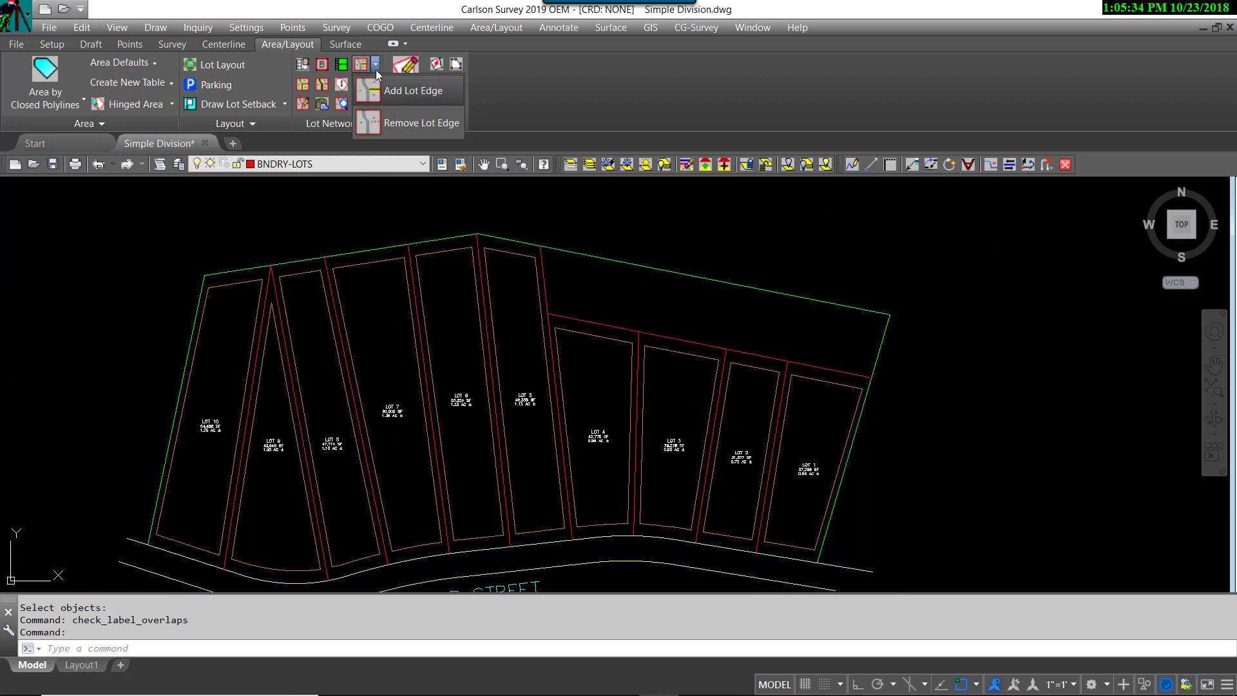
pyautogui.click(408, 127)
pyautogui.click(606, 324)
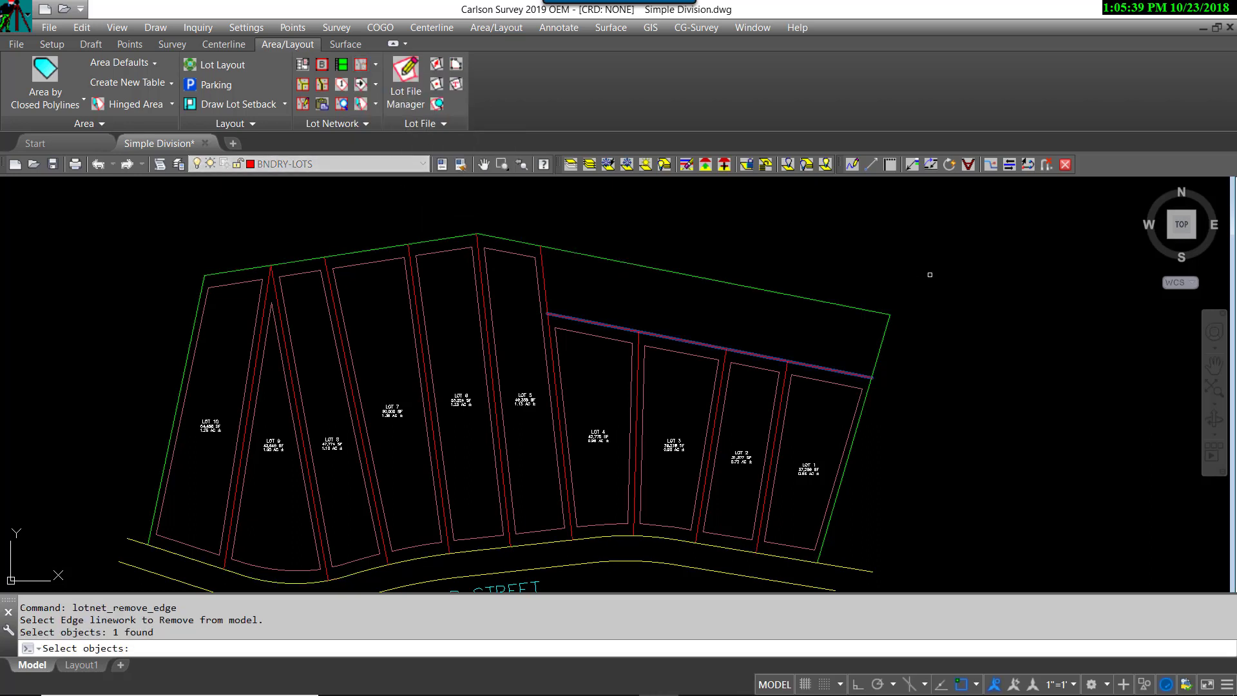
pyautogui.press('Return')
# Extend the three short lot lines to the outer boundary
pyautogui.click(82, 27)
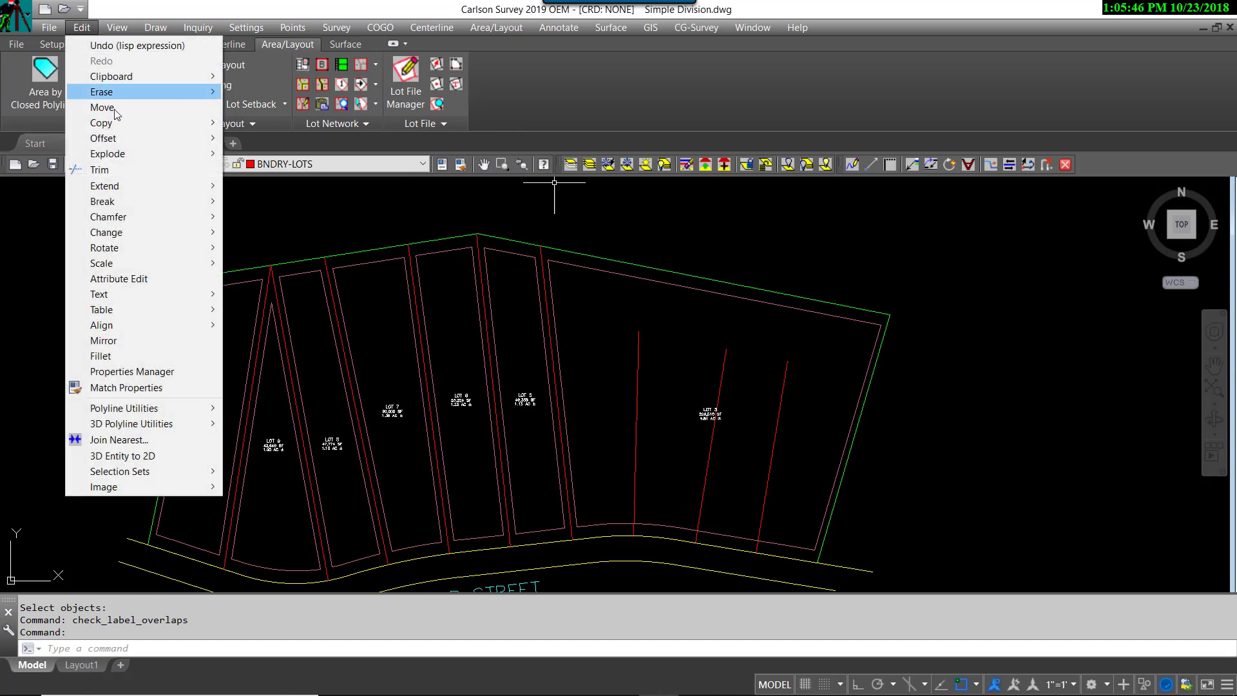
pyautogui.moveTo(141, 187)
pyautogui.click(258, 188)
pyautogui.click(666, 270)
pyautogui.press('Return')
pyautogui.click(814, 378)
pyautogui.click(621, 337)
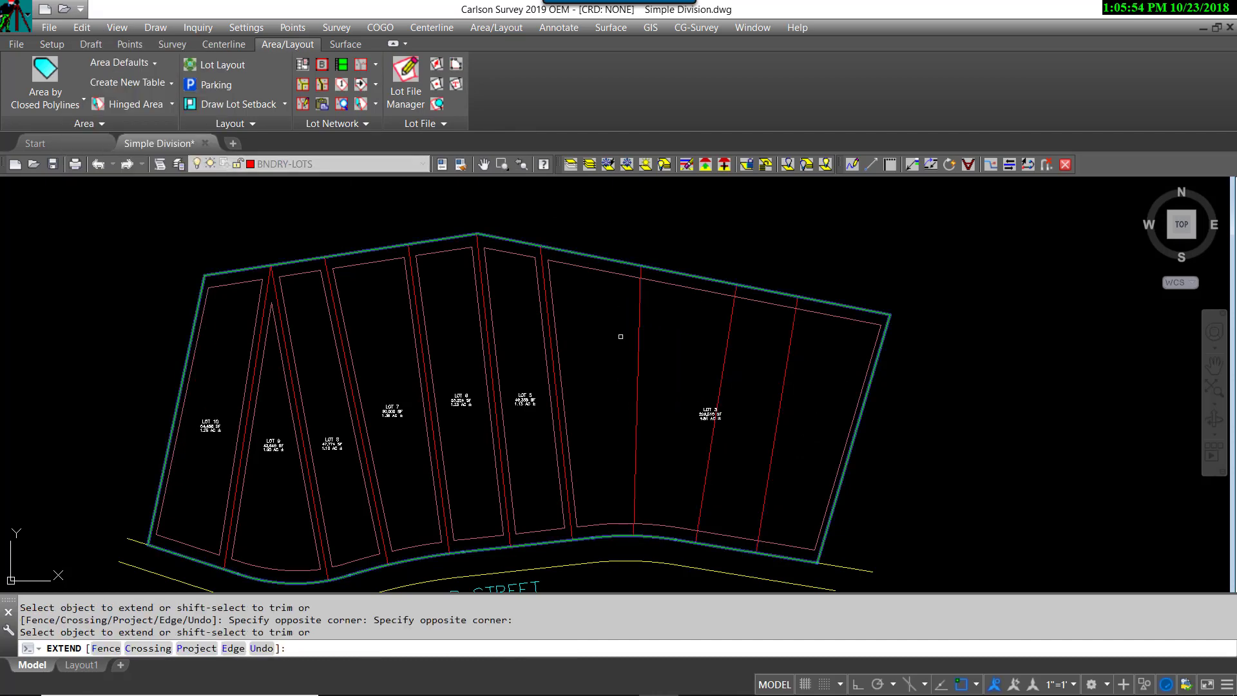
pyautogui.rightClick(621, 336)
pyautogui.click(632, 346)
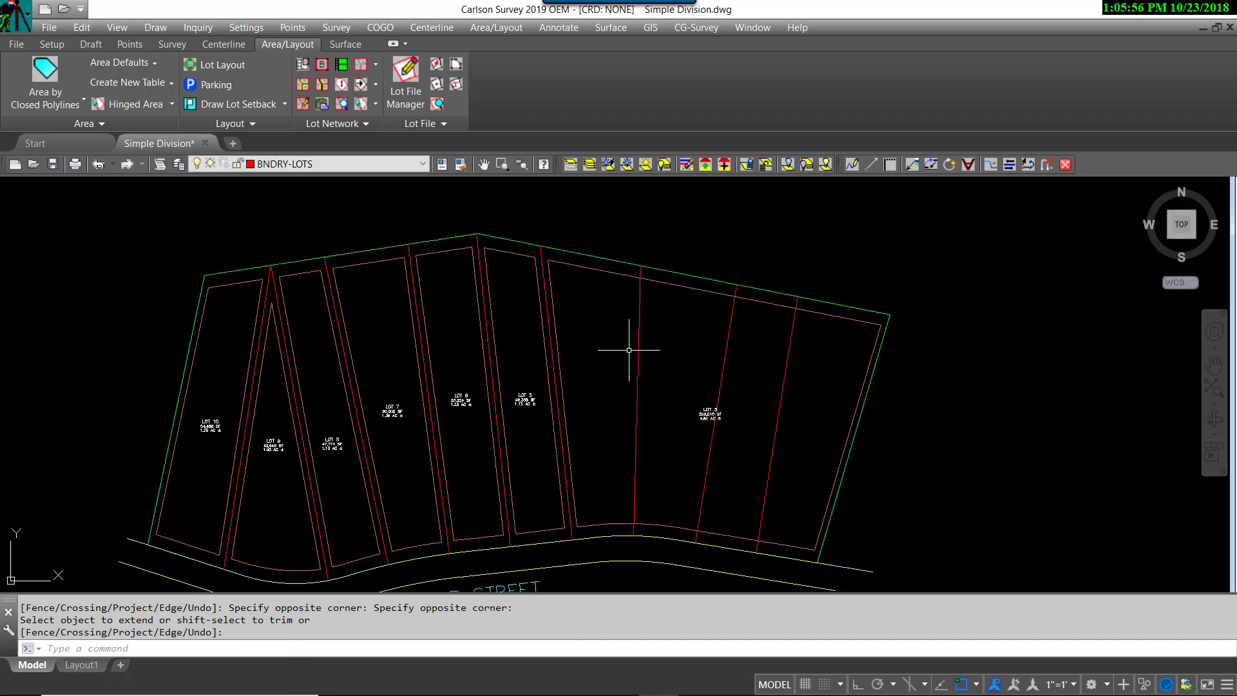
# Update the lot network labels and check the refreshed lots
pyautogui.click(302, 104)
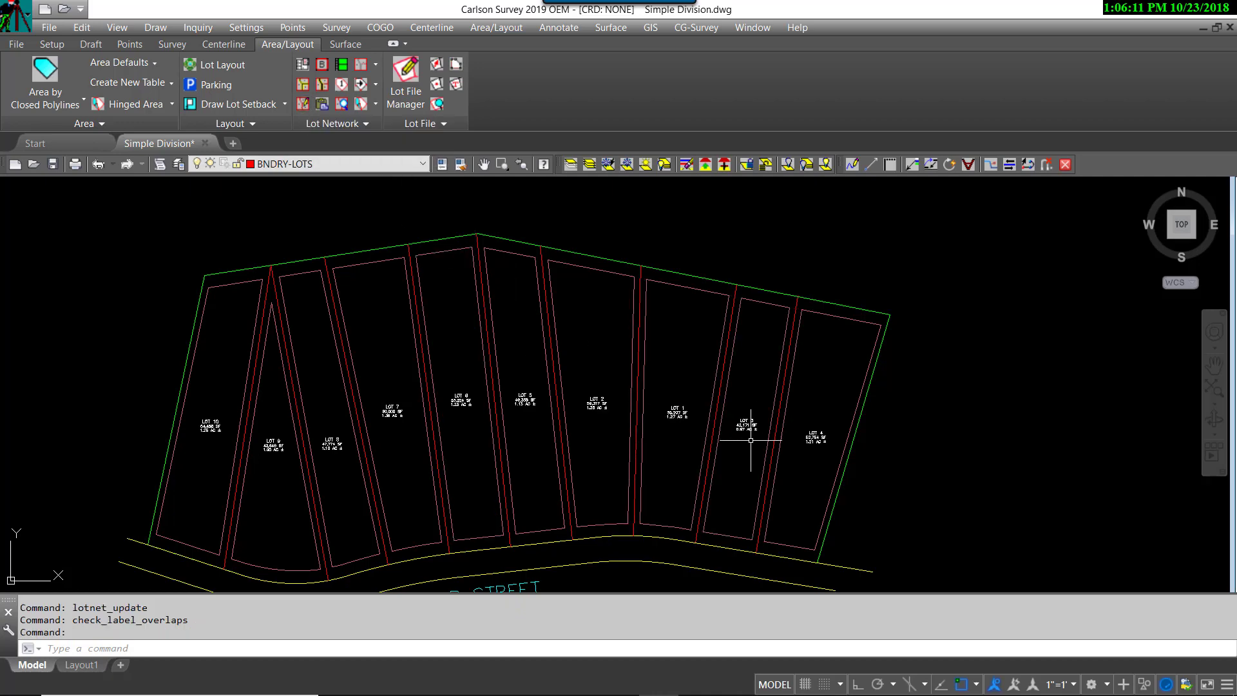
pyautogui.scroll(4, 801, 470)
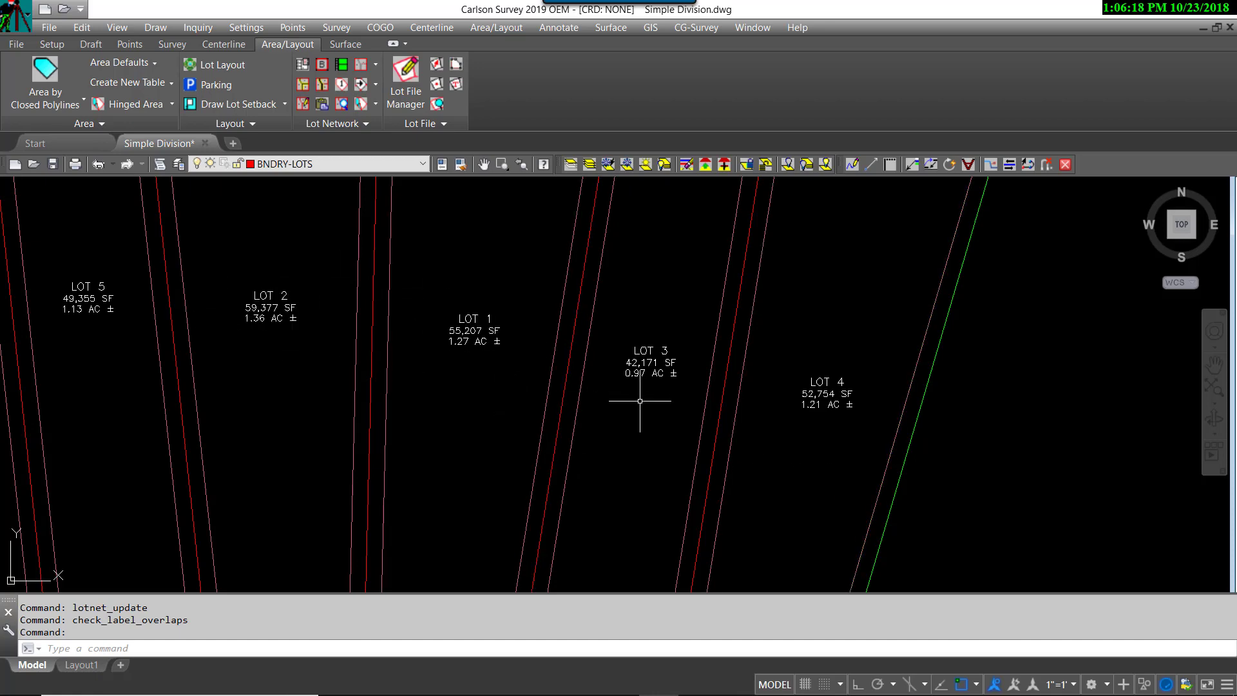
pyautogui.scroll(-4, 631, 392)
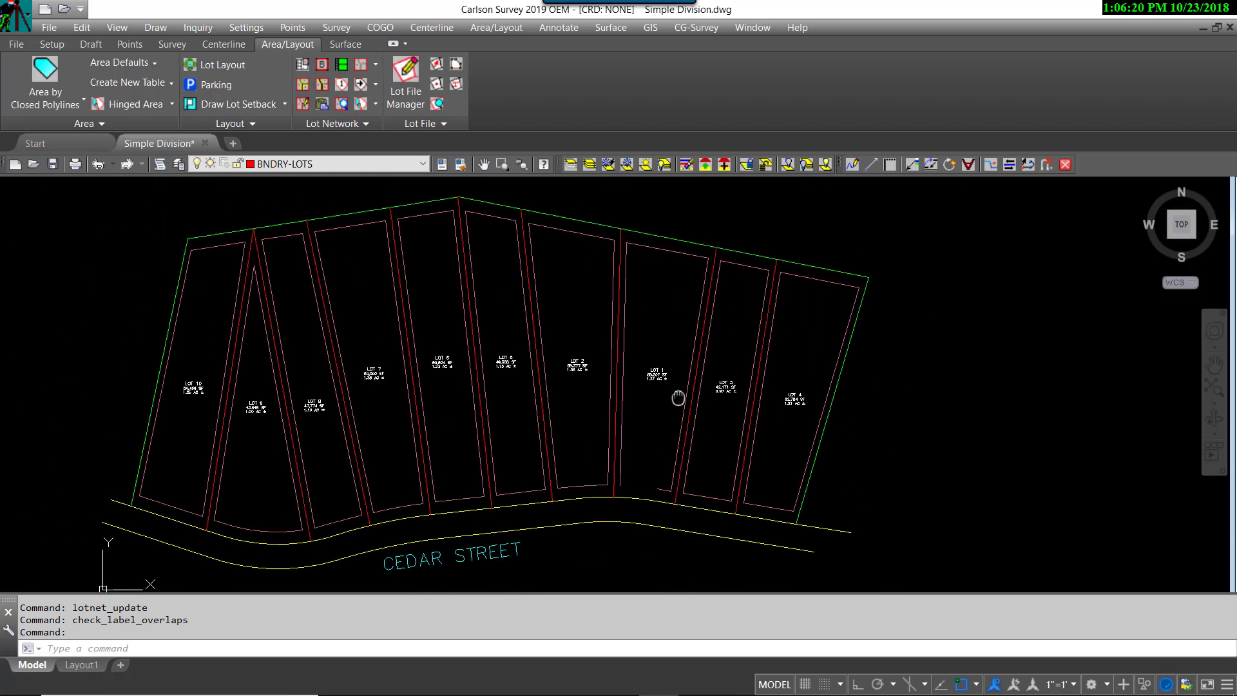
pyautogui.scroll(2, 566, 408)
pyautogui.scroll(-3, 570, 406)
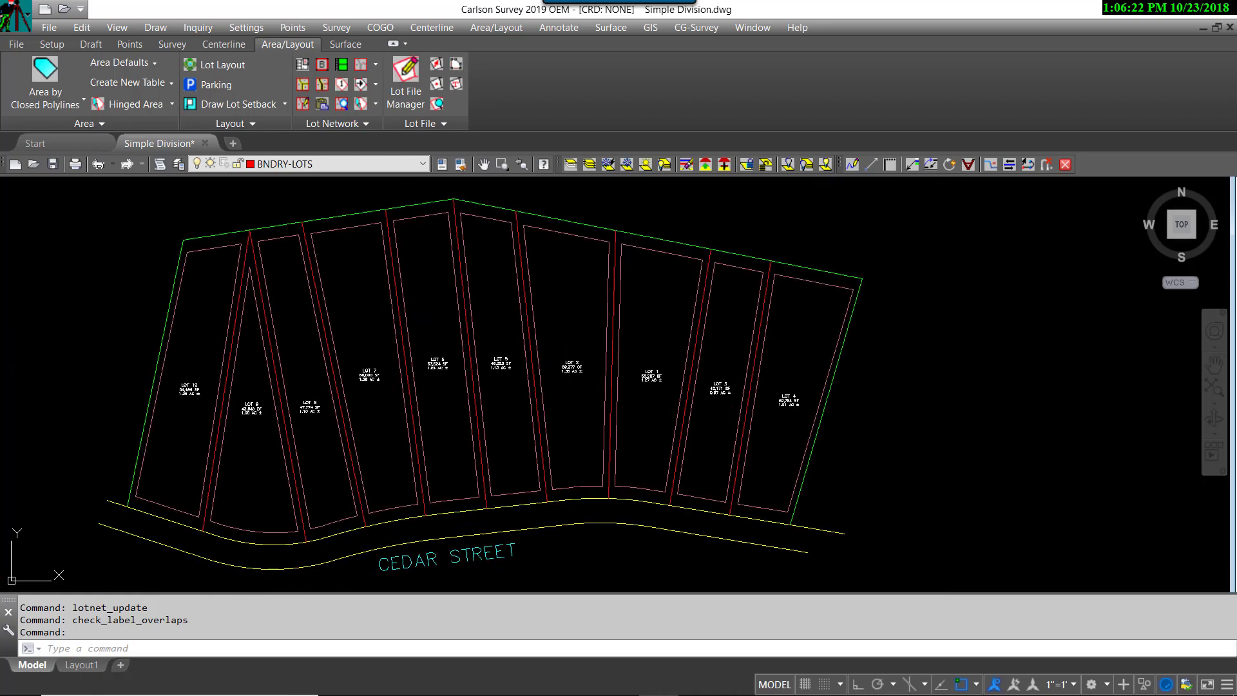
pyautogui.scroll(1, 621, 409)
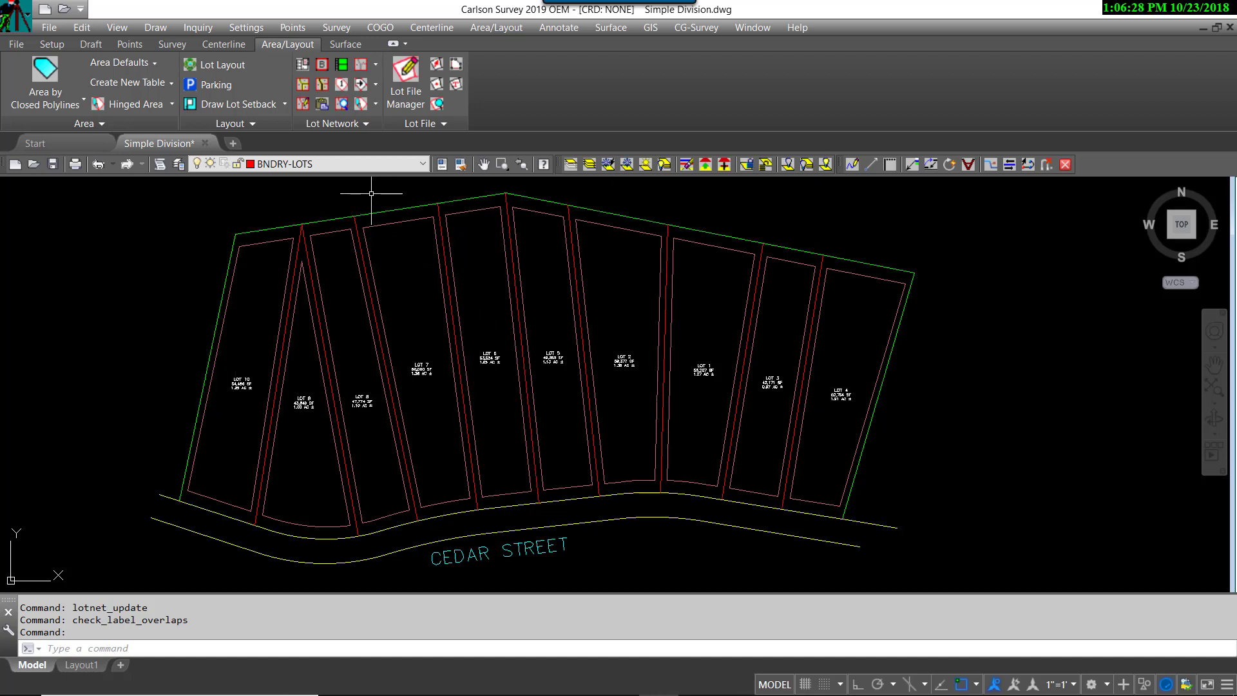
# Renumber the lots starting at 1 in the rightmost lot, running toward the leftmost lot
pyautogui.click(340, 87)
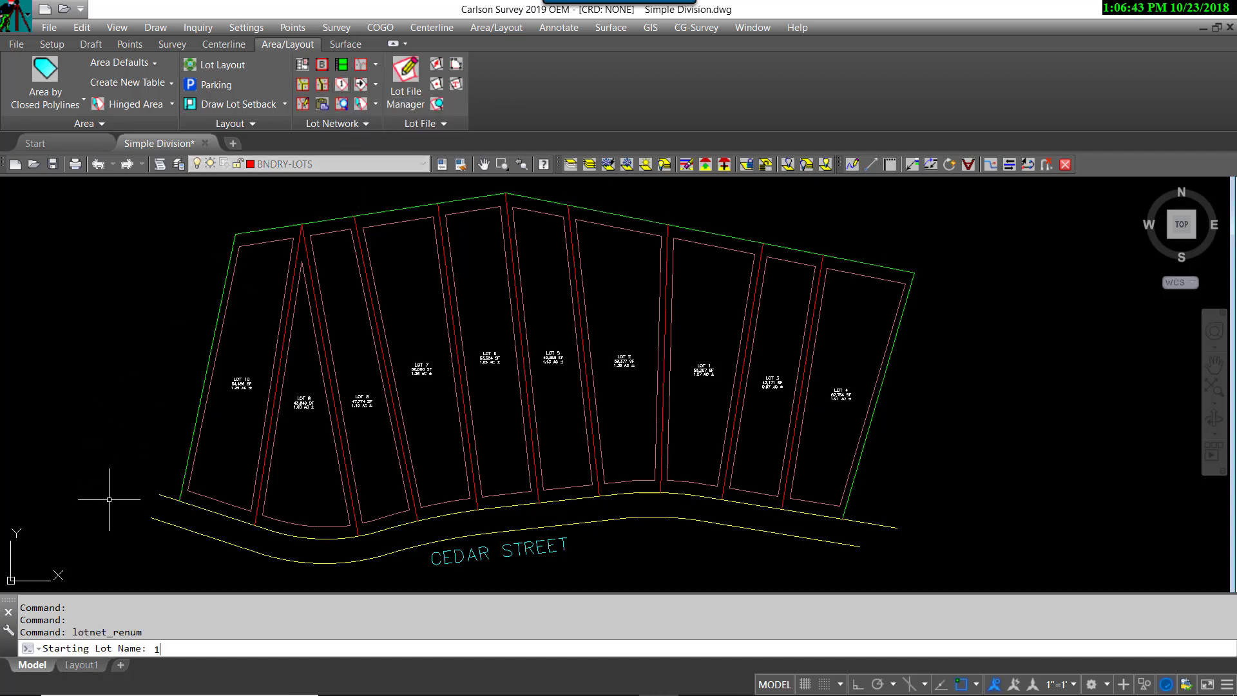
pyautogui.write('1')
pyautogui.press('Return')
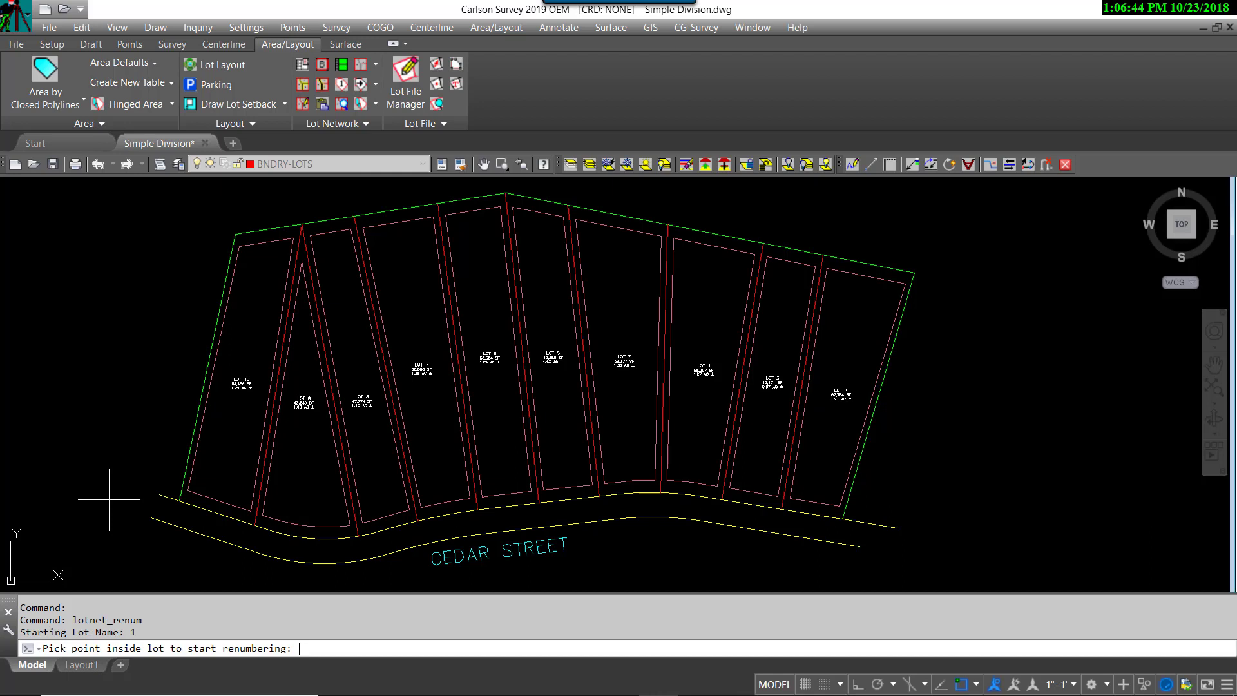
pyautogui.click(835, 397)
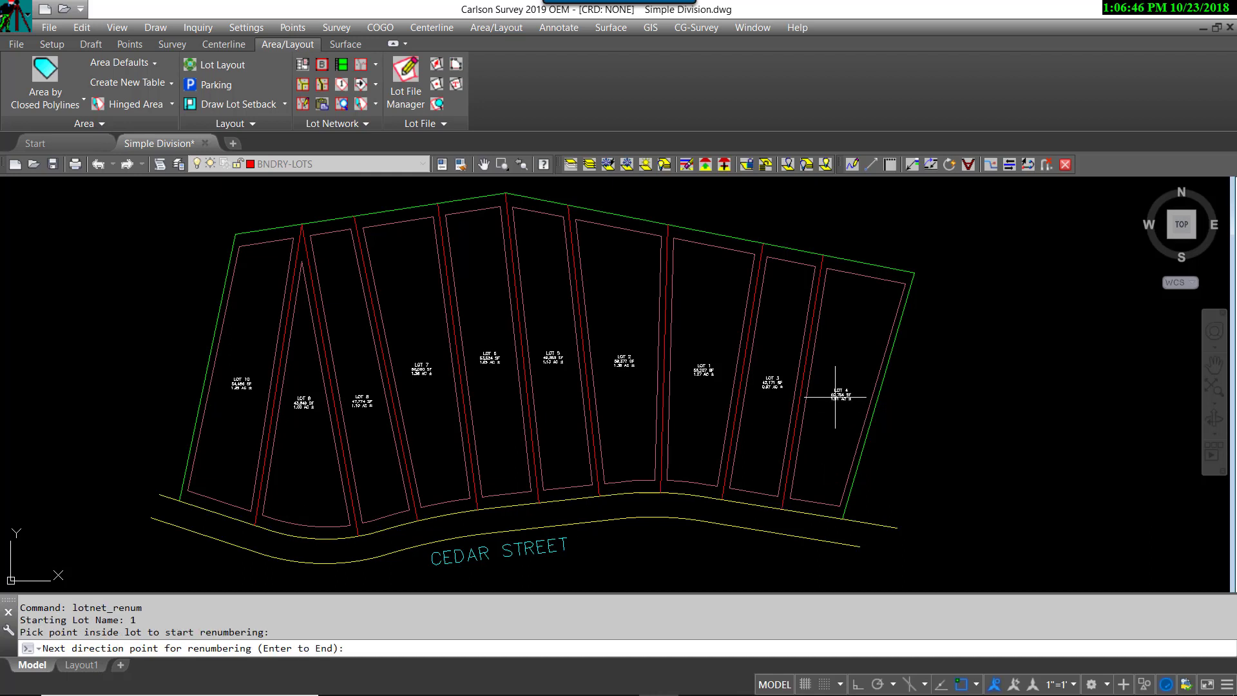
pyautogui.click(235, 393)
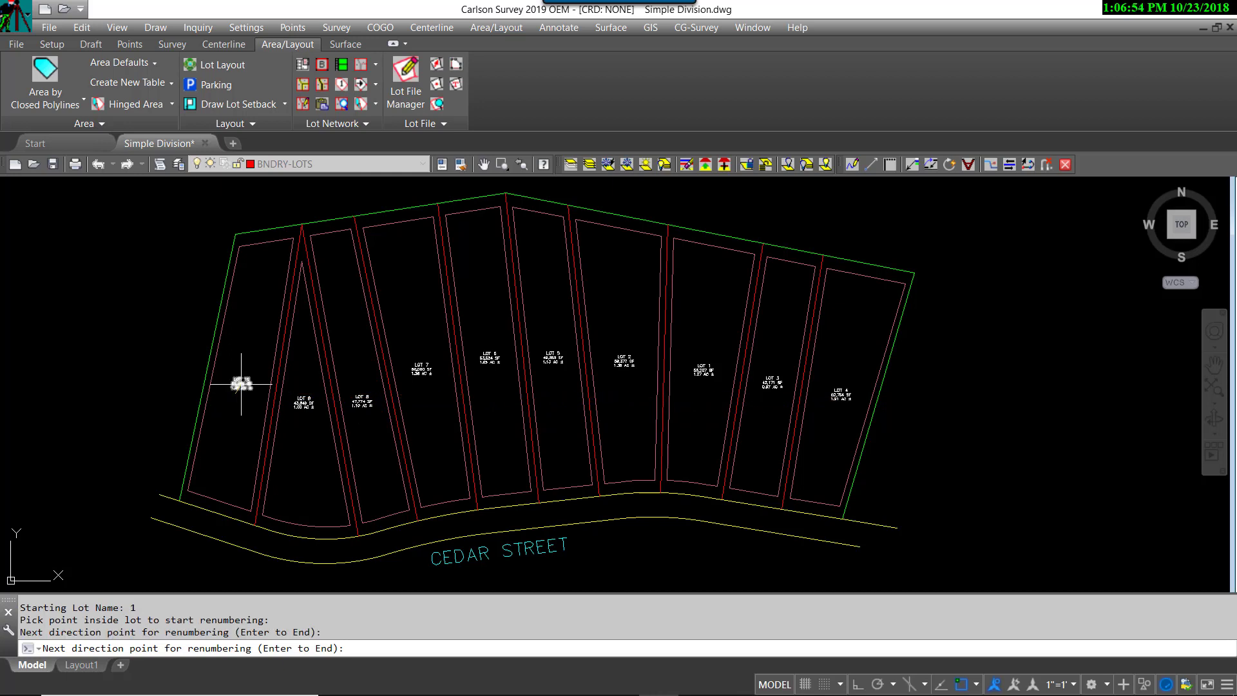
pyautogui.press('Return')
pyautogui.scroll(3, 841, 403)
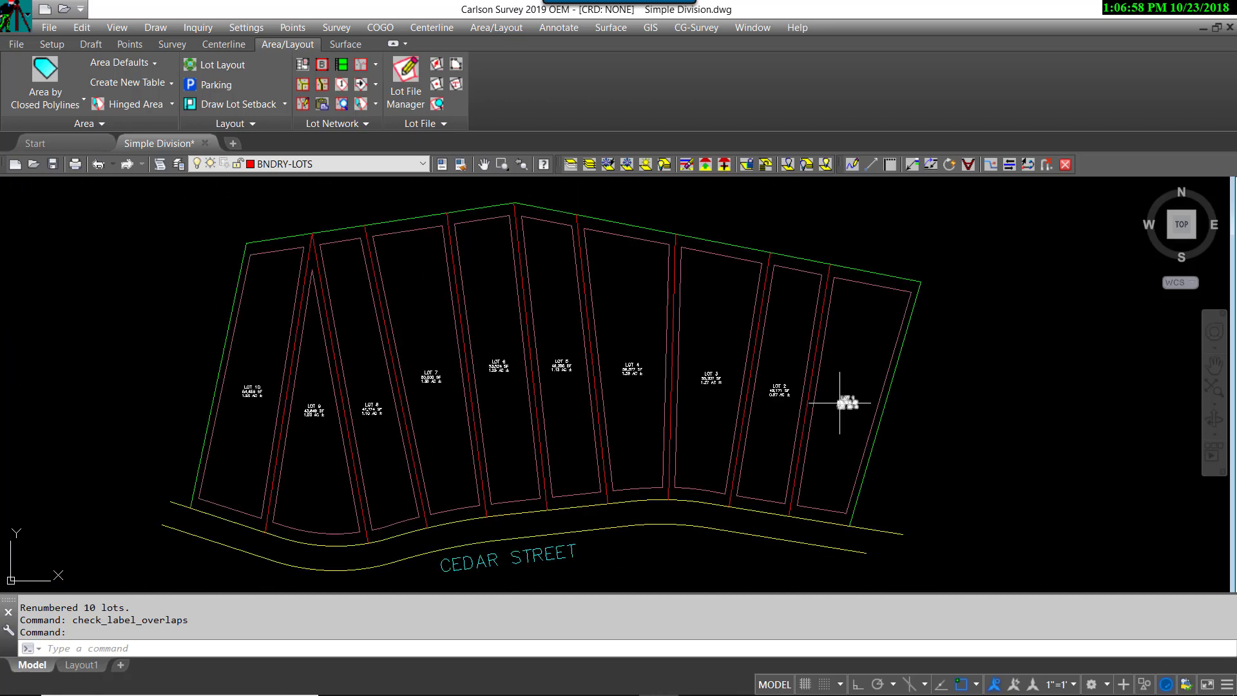
pyautogui.scroll(2, 312, 411)
pyautogui.scroll(-2, 313, 411)
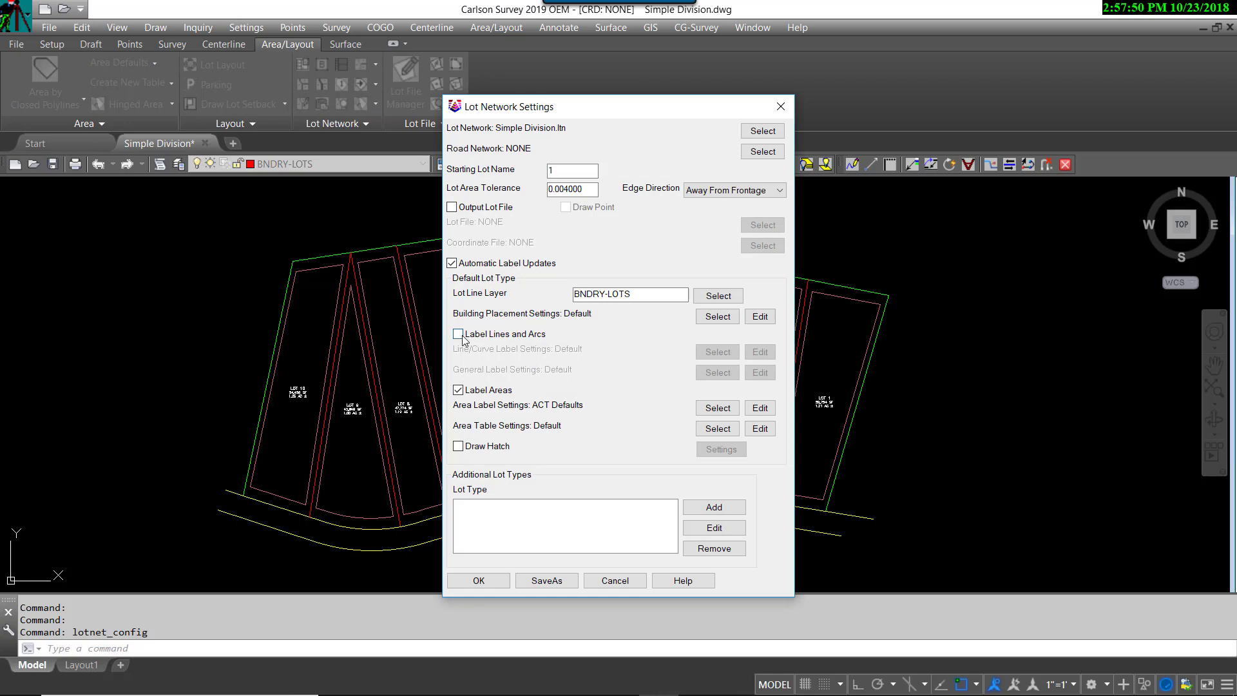
# Check Label Lines and Arcs in the Lot Network Settings
pyautogui.click(459, 335)
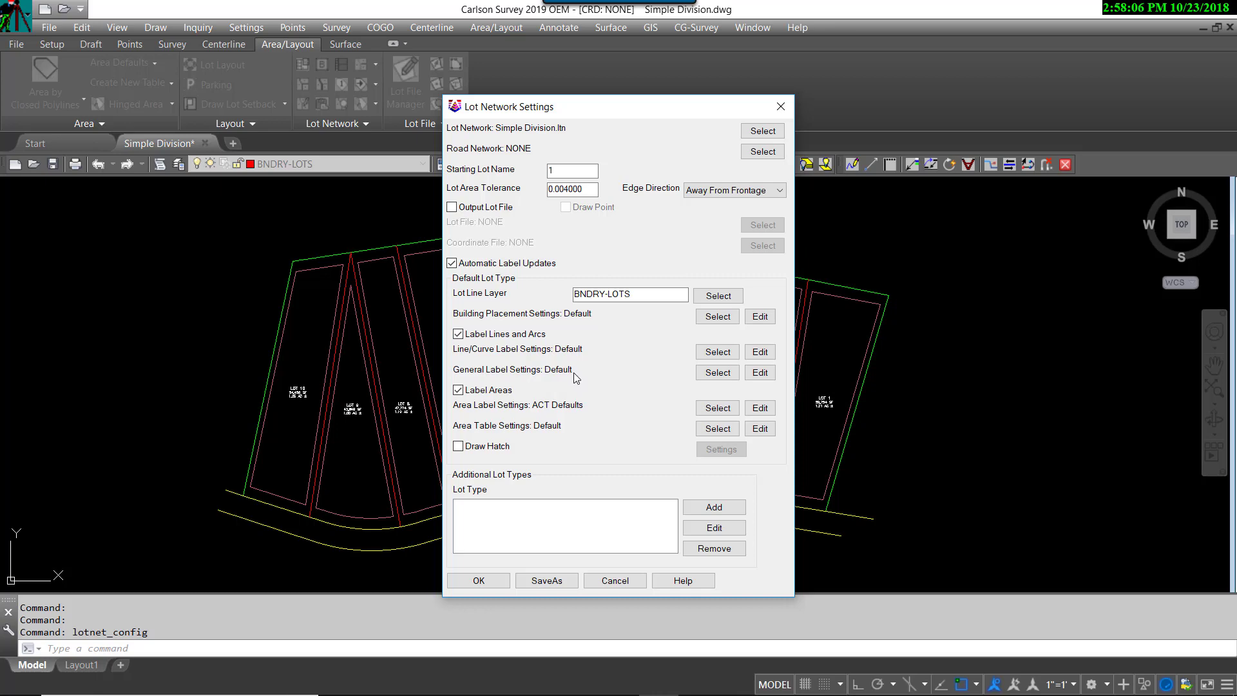
# In line label settings, put distances below the line and combine common angles in series
pyautogui.click(766, 352)
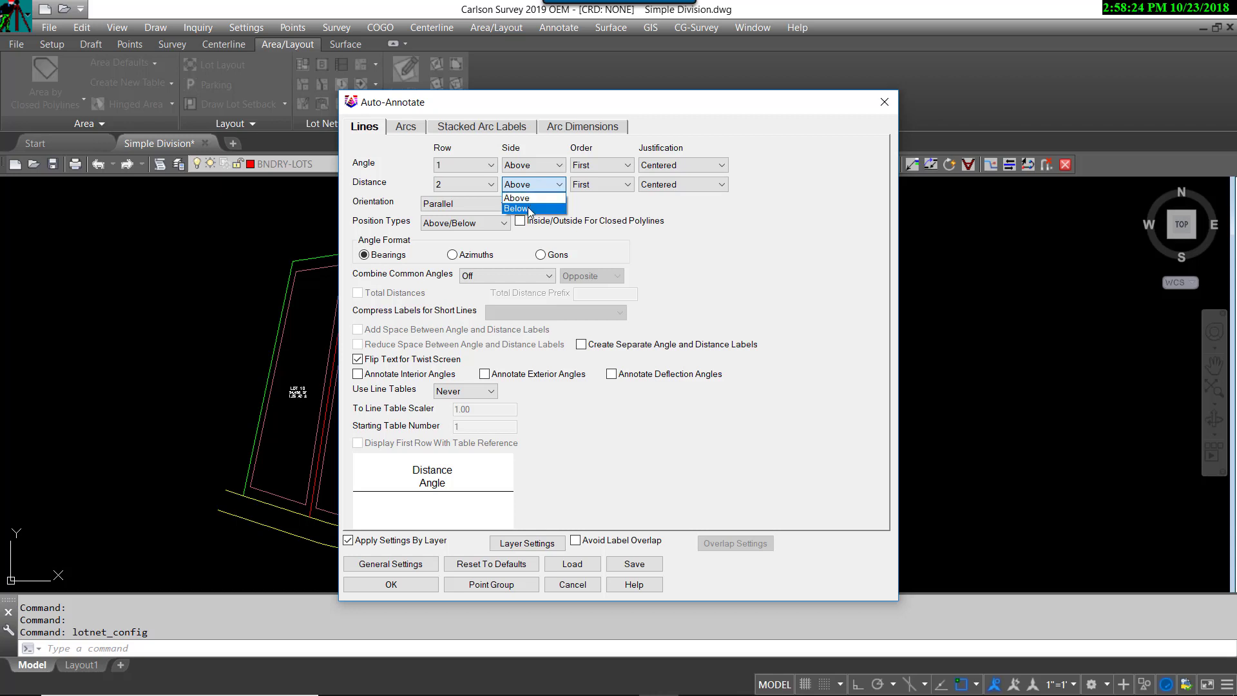
pyautogui.click(528, 209)
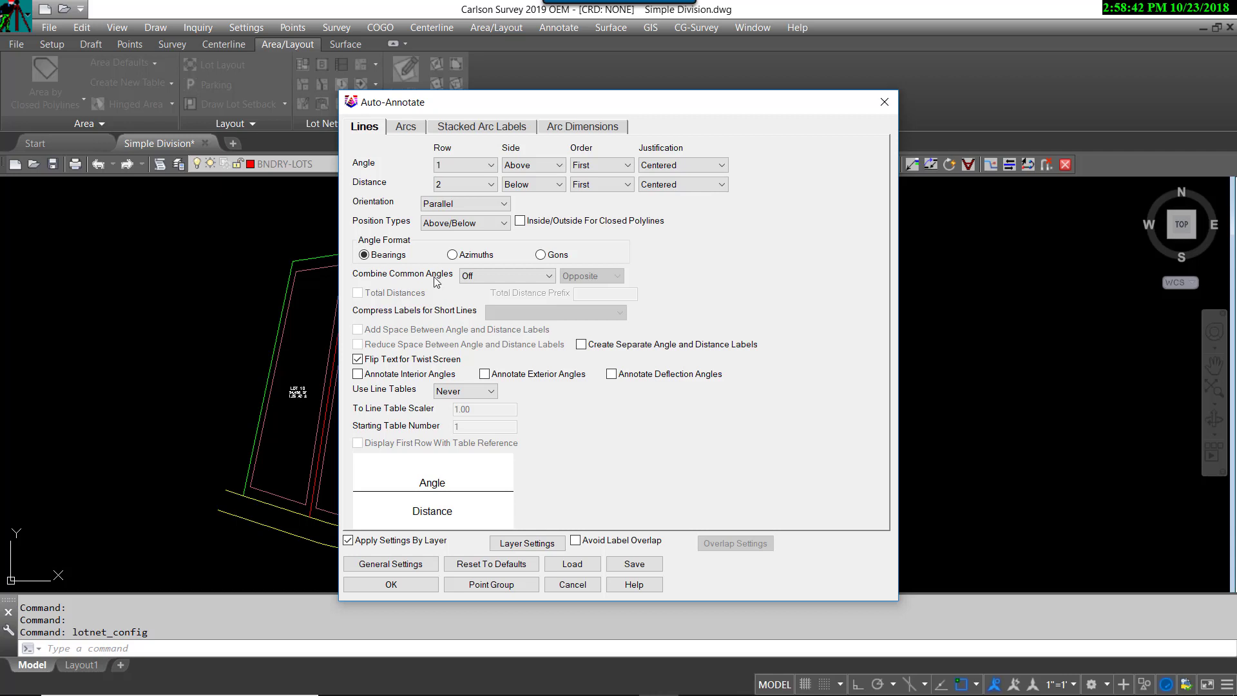
pyautogui.click(541, 277)
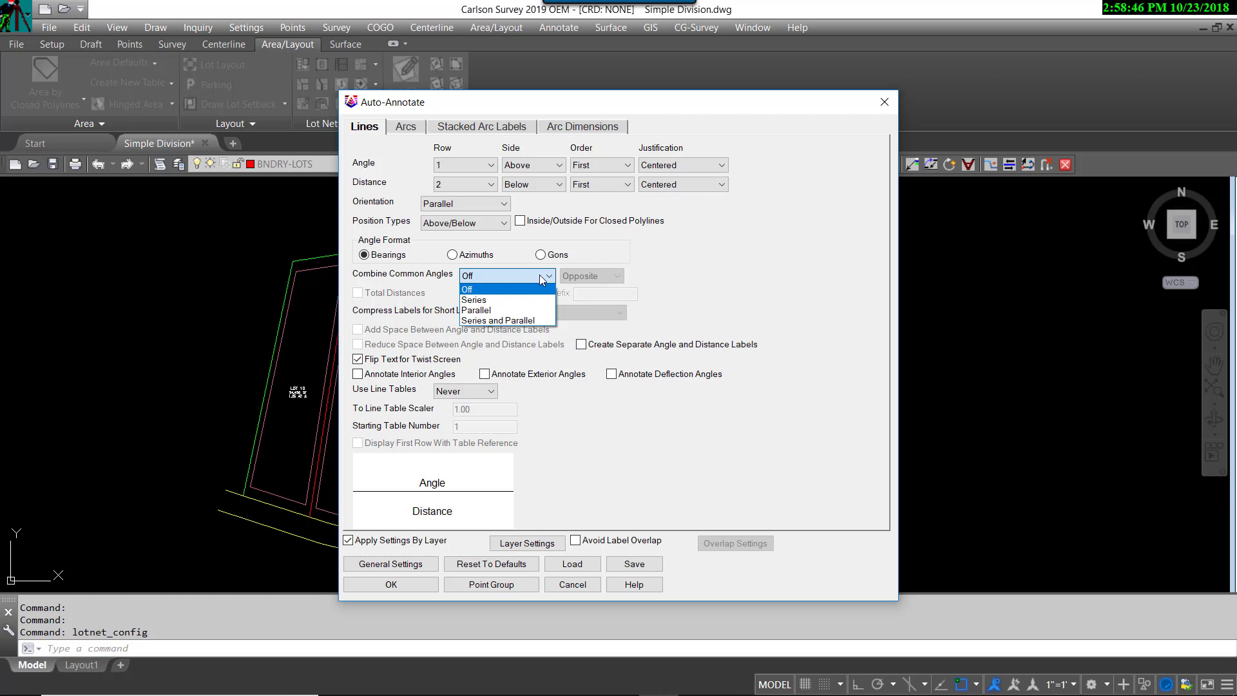
pyautogui.click(502, 300)
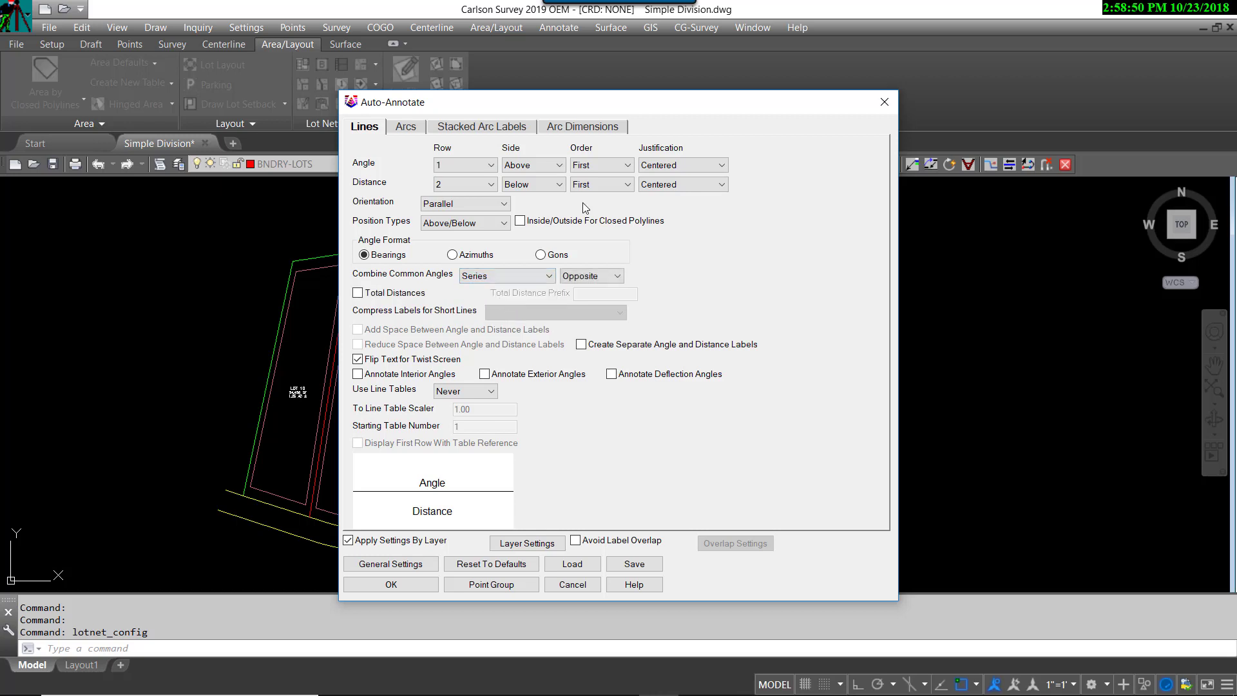
pyautogui.moveTo(572, 116)
pyautogui.mouseDown()
pyautogui.moveTo(943, 117)
pyautogui.moveTo(1103, 101)
pyautogui.moveTo(790, 69)
pyautogui.mouseUp()
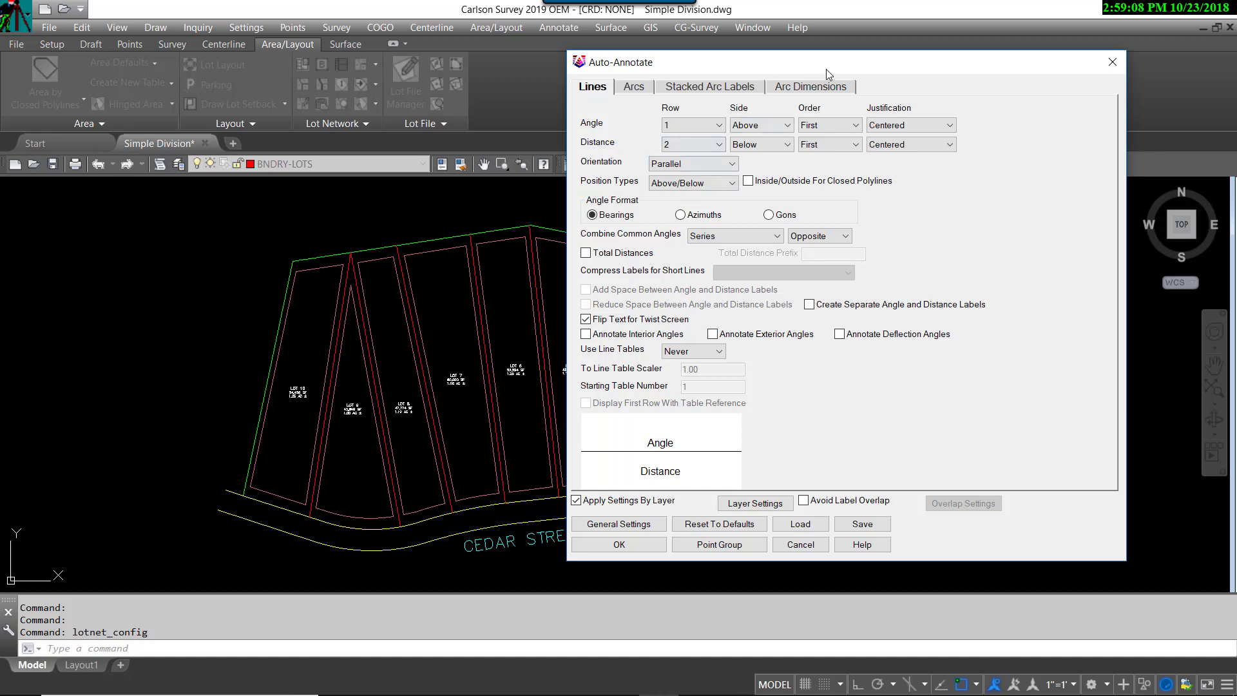
pyautogui.moveTo(826, 68); pyautogui.dragTo(768, 61)
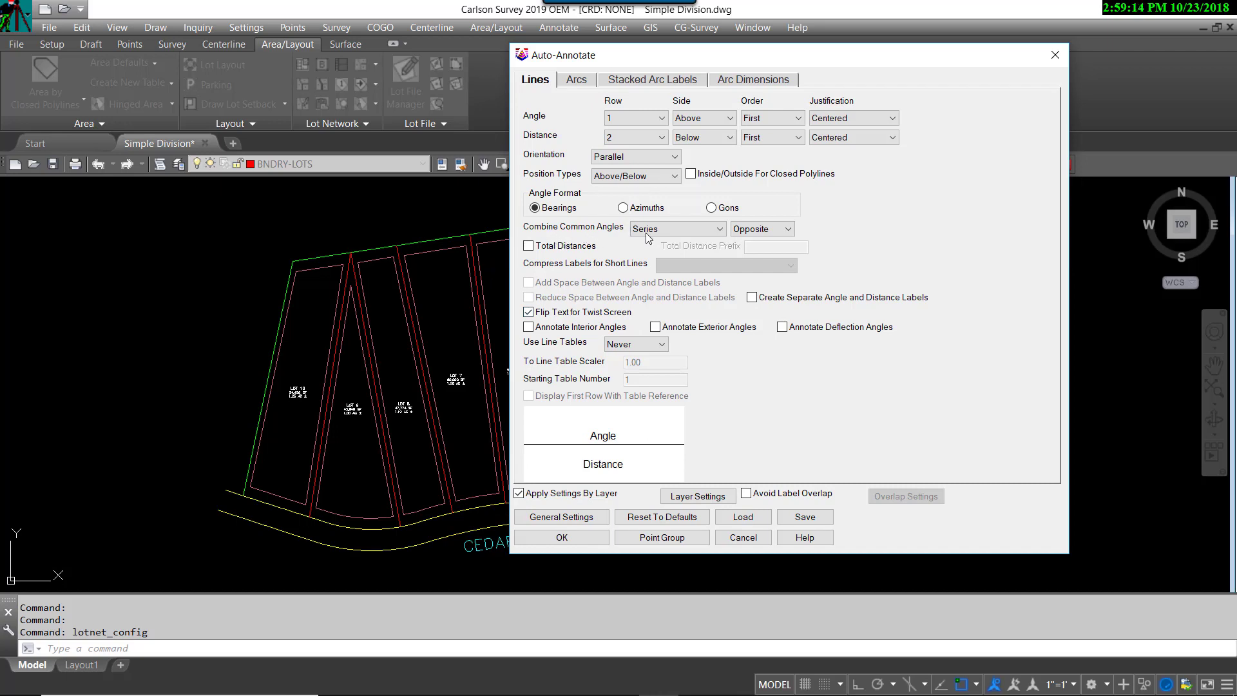
# Keep combined angles Opposite, turn on Total Distances, and turn off Apply Settings By Layer
pyautogui.click(788, 231)
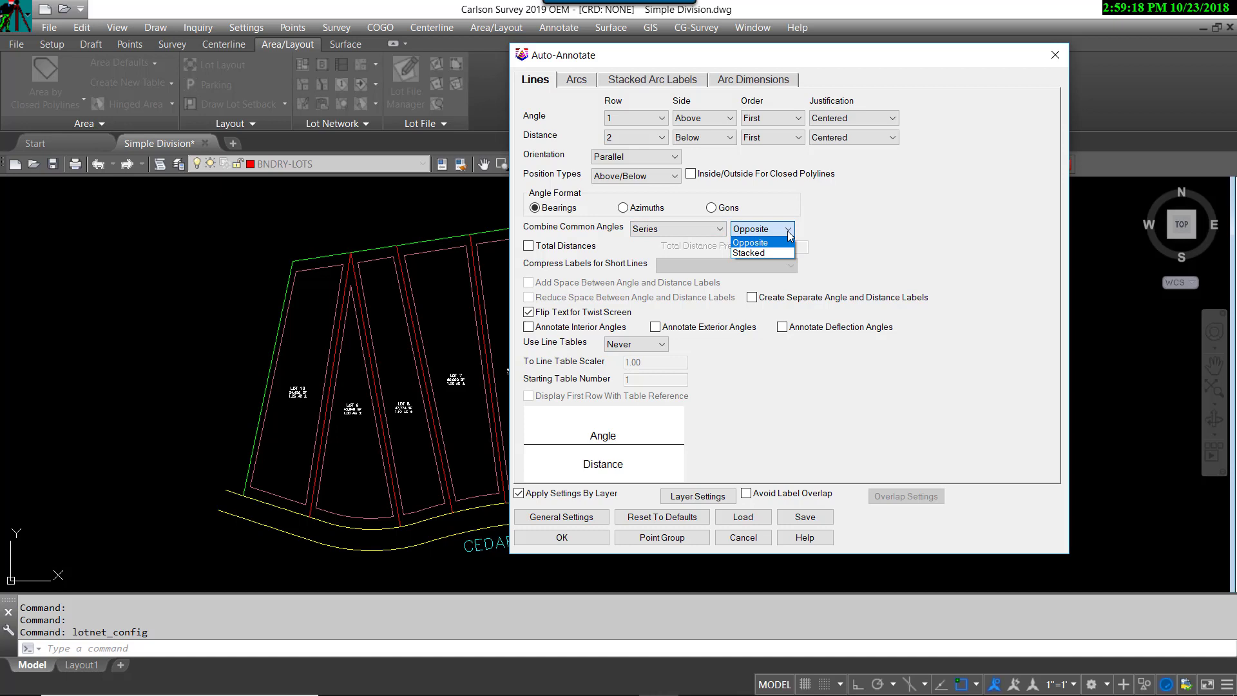
pyautogui.click(789, 234)
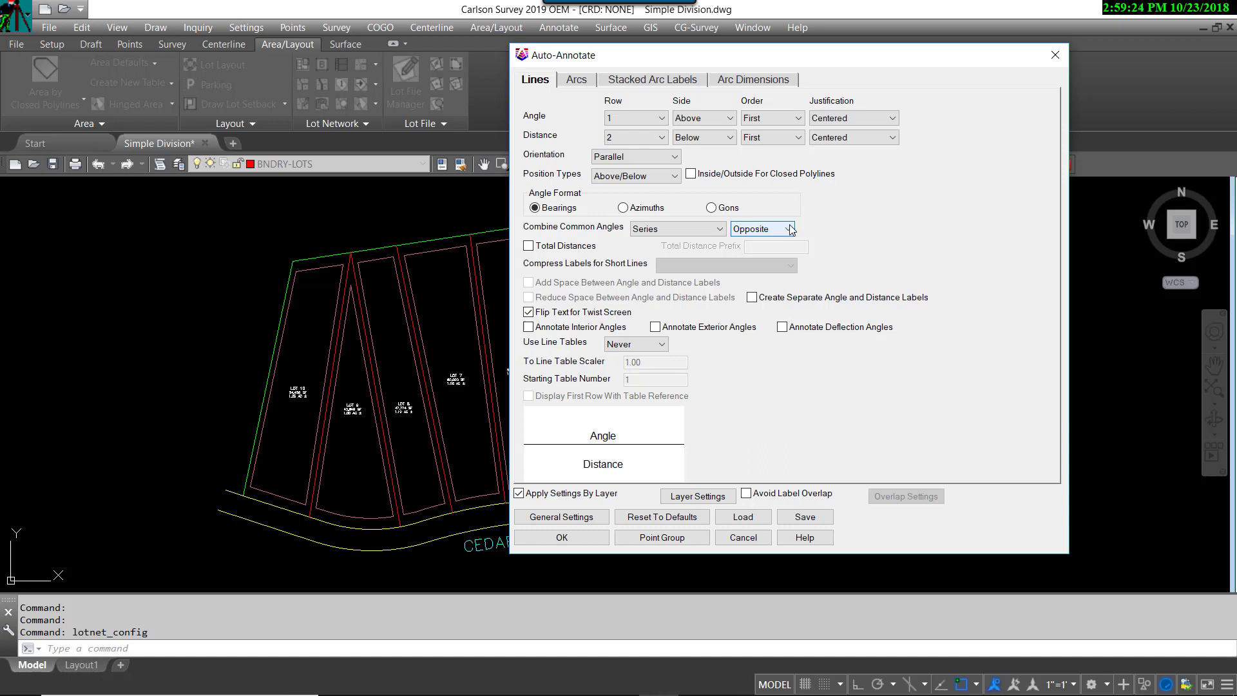
pyautogui.click(530, 249)
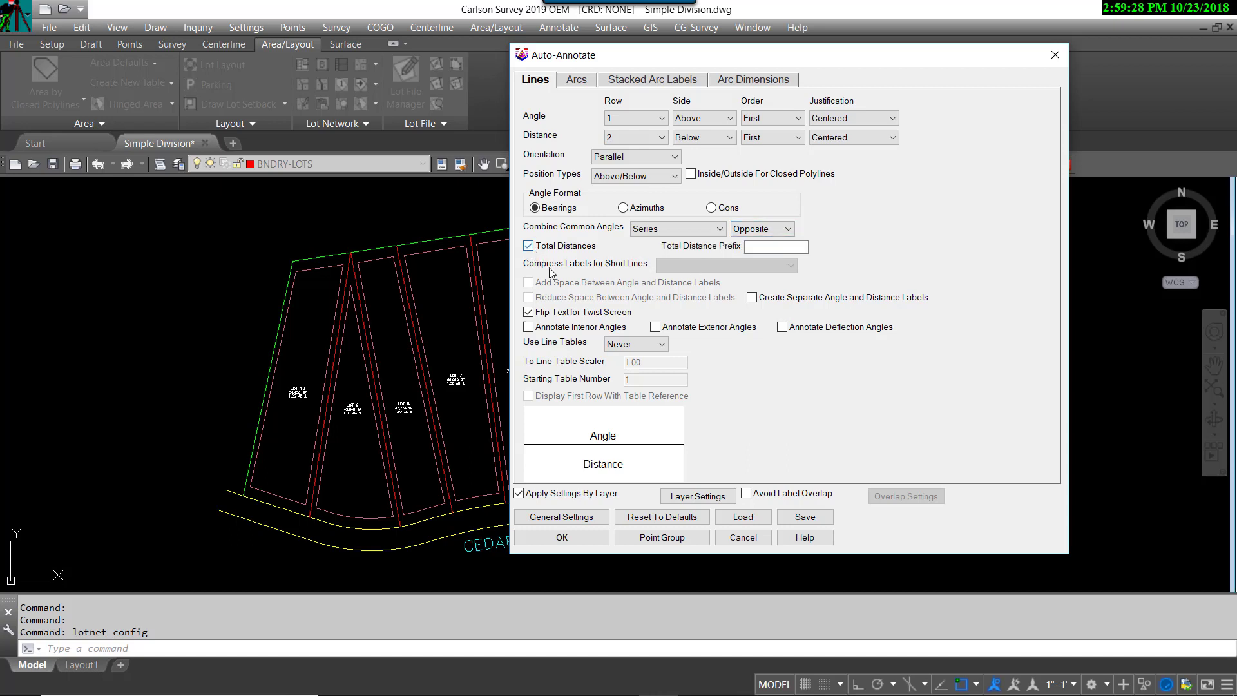
pyautogui.click(519, 493)
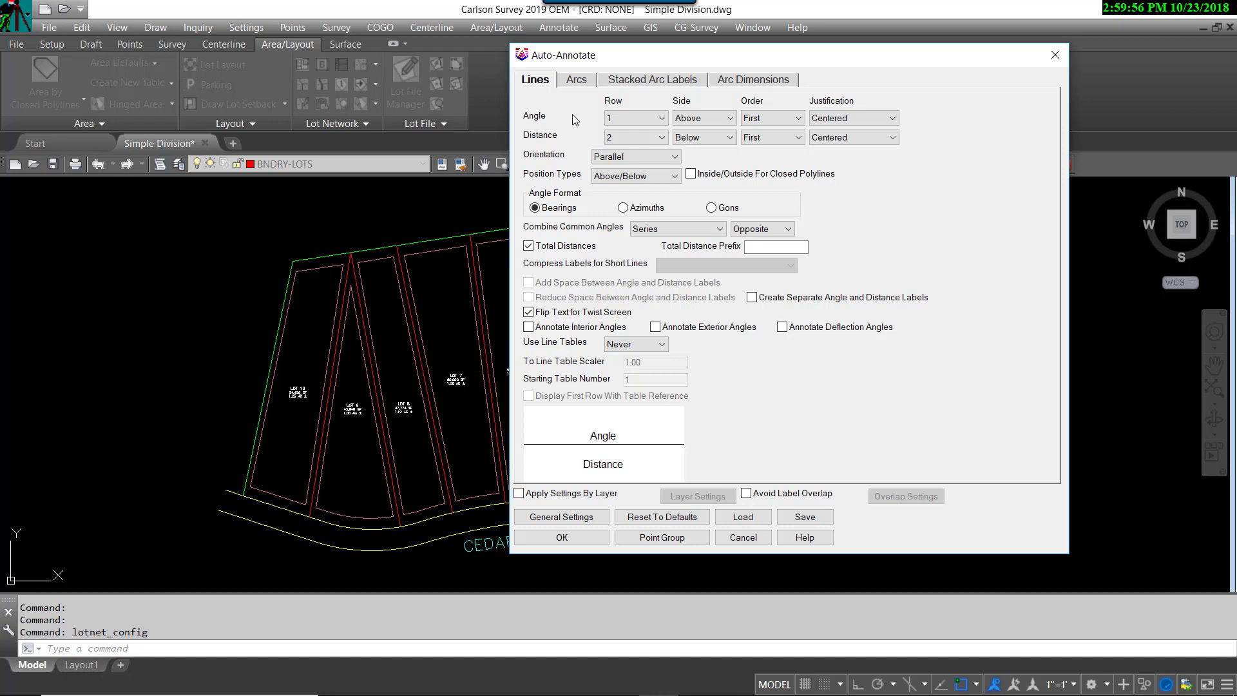
# Append '=' to the Arc Length, Radius and Delta Angle label texts on the Arcs tab
pyautogui.click(576, 82)
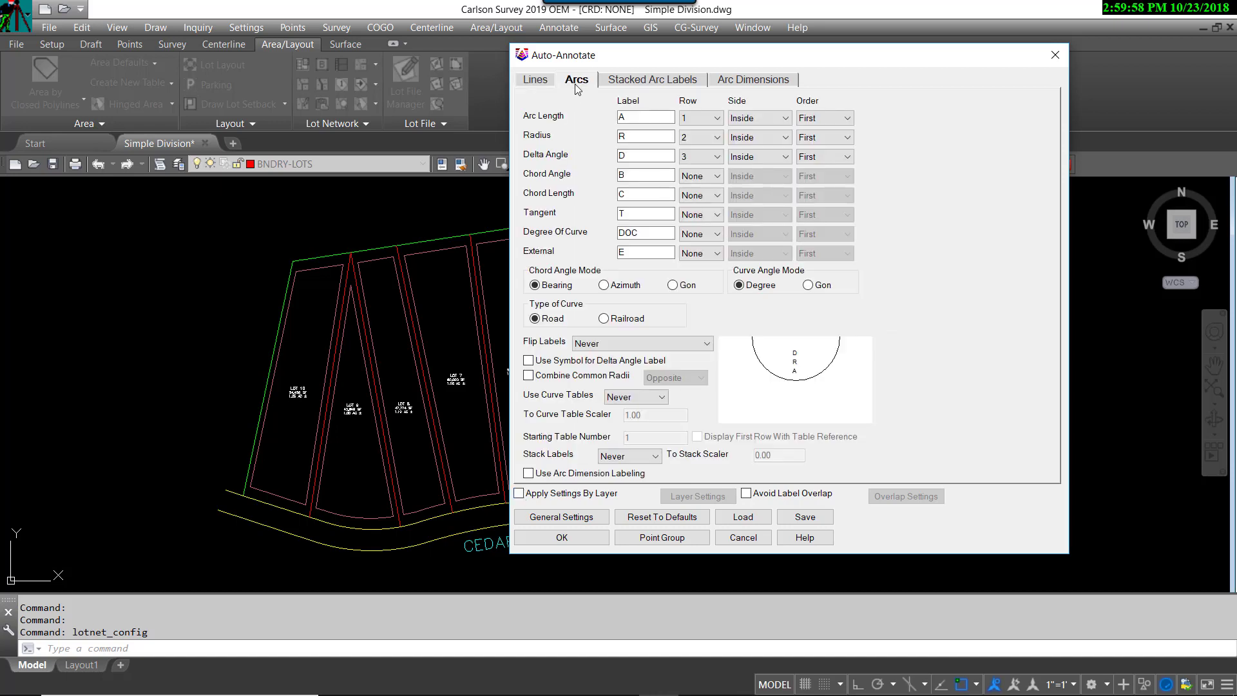
pyautogui.click(636, 116)
pyautogui.write('=')
pyautogui.press('Tab')
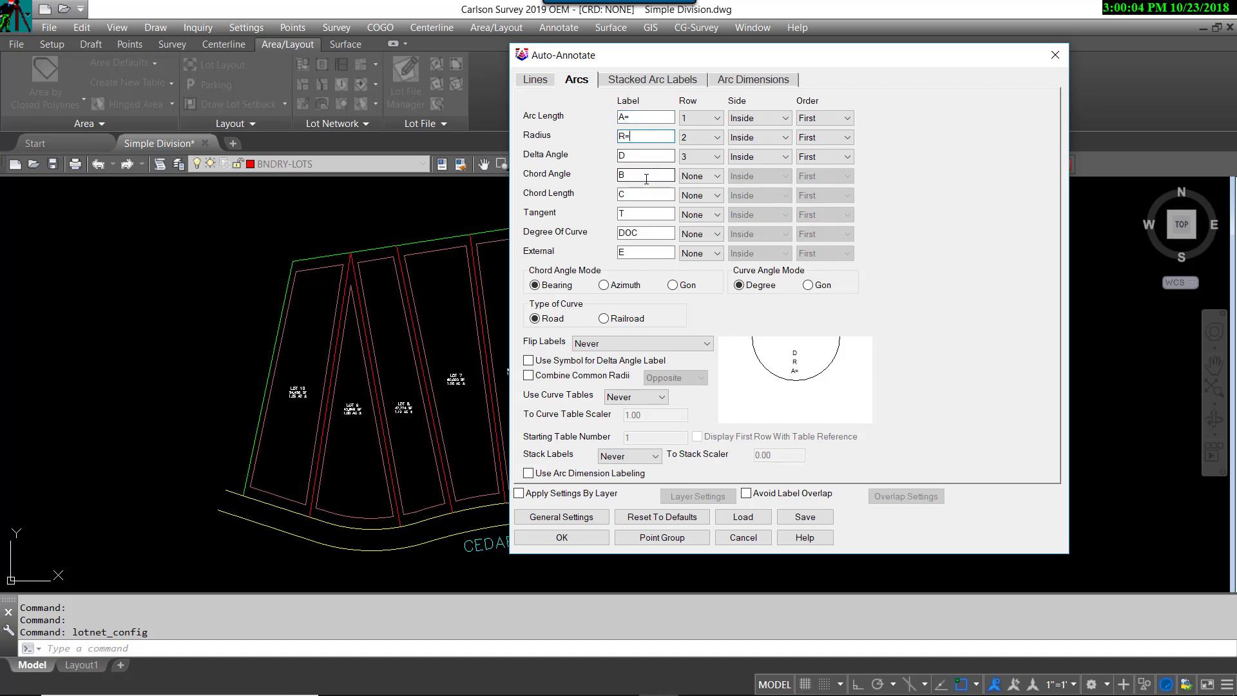
pyautogui.write('=')
pyautogui.press('Tab')
pyautogui.write('=')
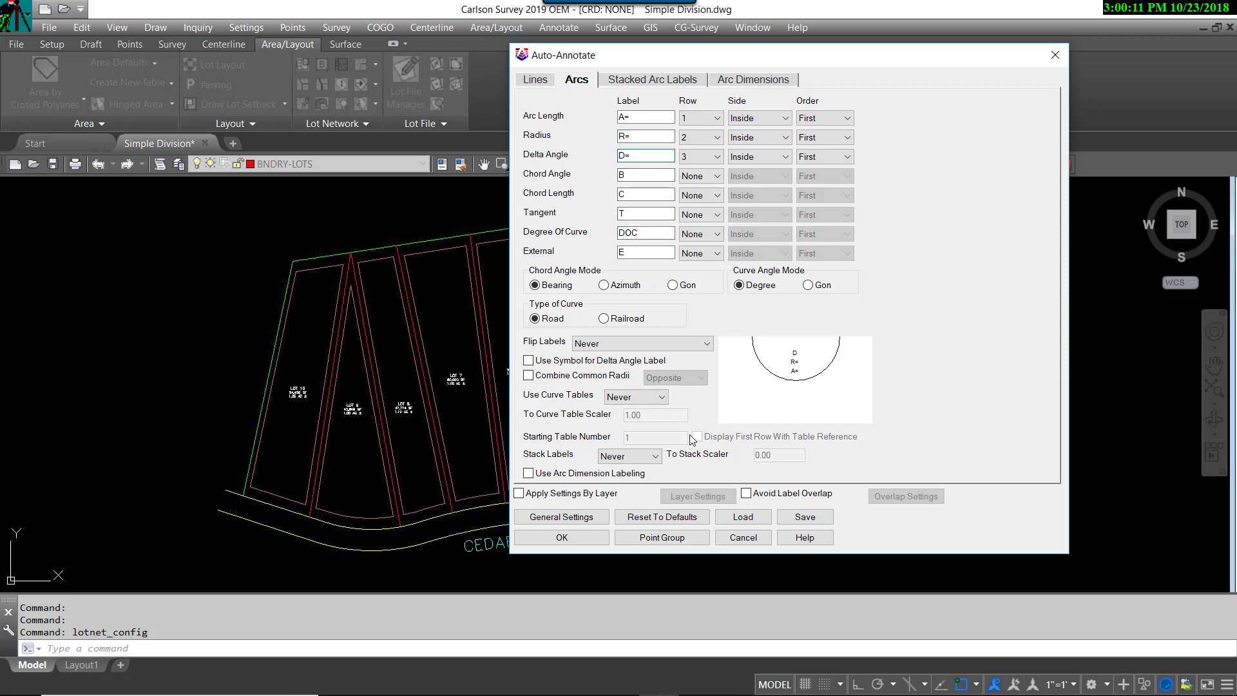
# Combine common radii with Opposite placement, then return to the Lines tab
pyautogui.click(529, 375)
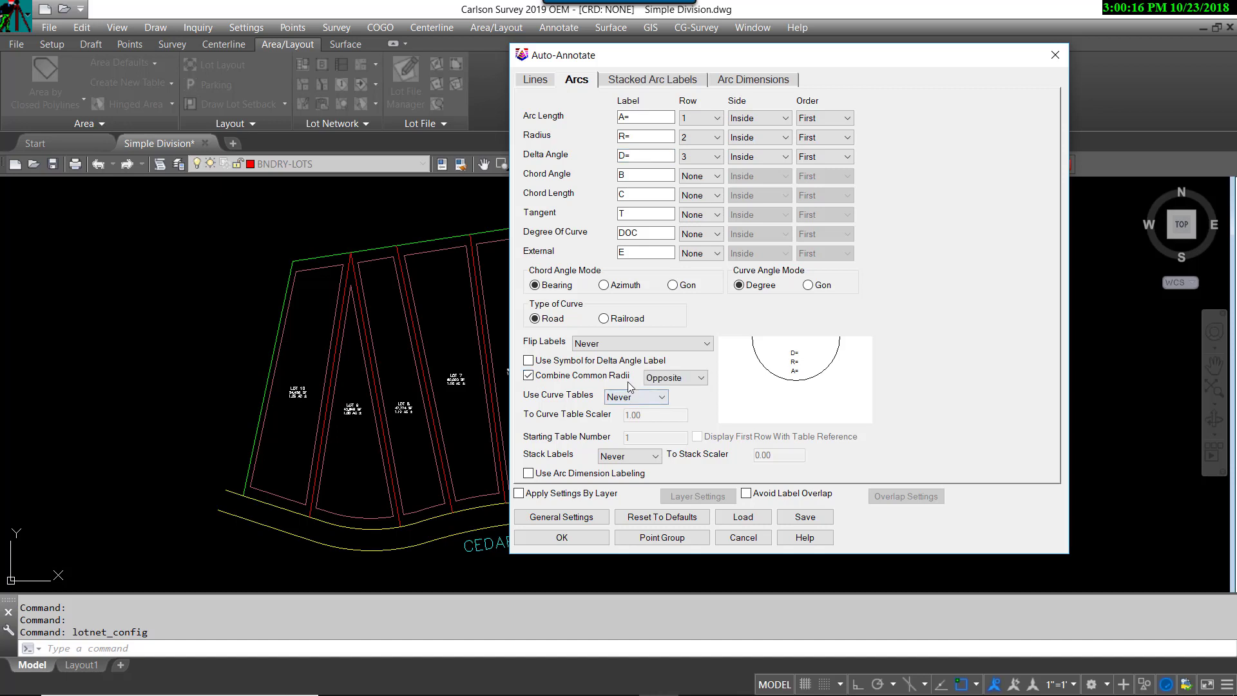
pyautogui.click(693, 382)
pyautogui.click(670, 393)
pyautogui.hotkey('ctrl', 'shift', 'Tab')
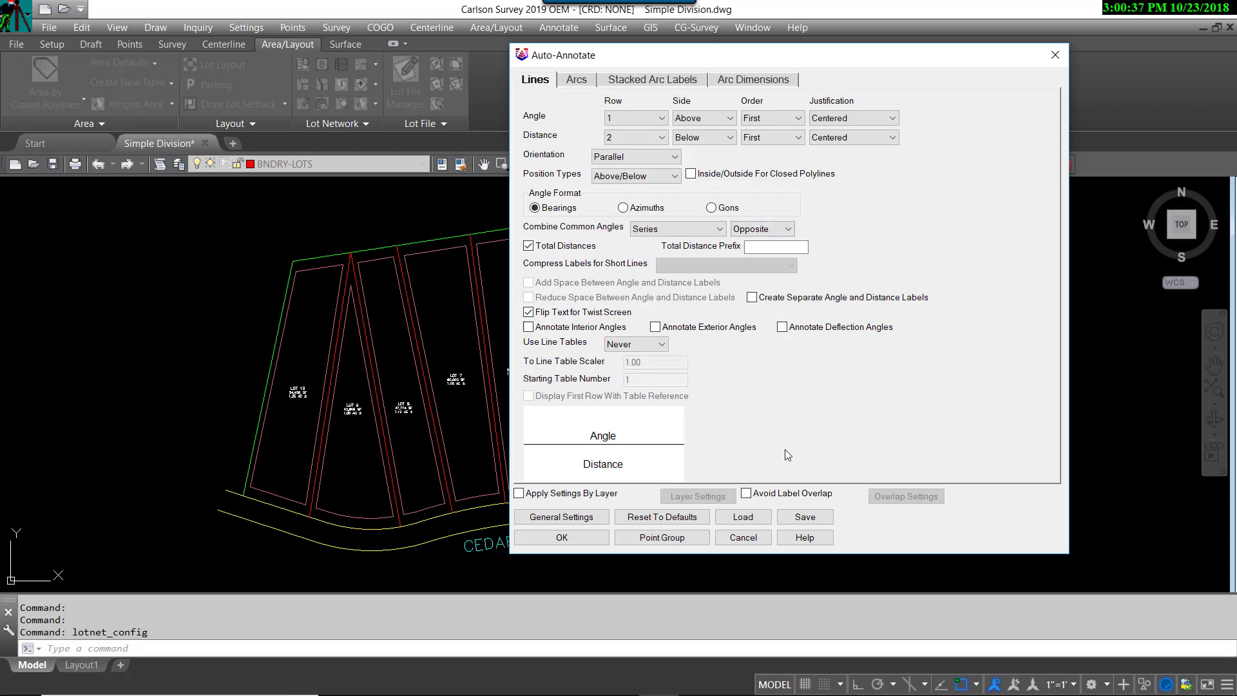
# Save the annotation settings over LotNET.aan and accept the Auto-Annotate dialog
pyautogui.click(805, 517)
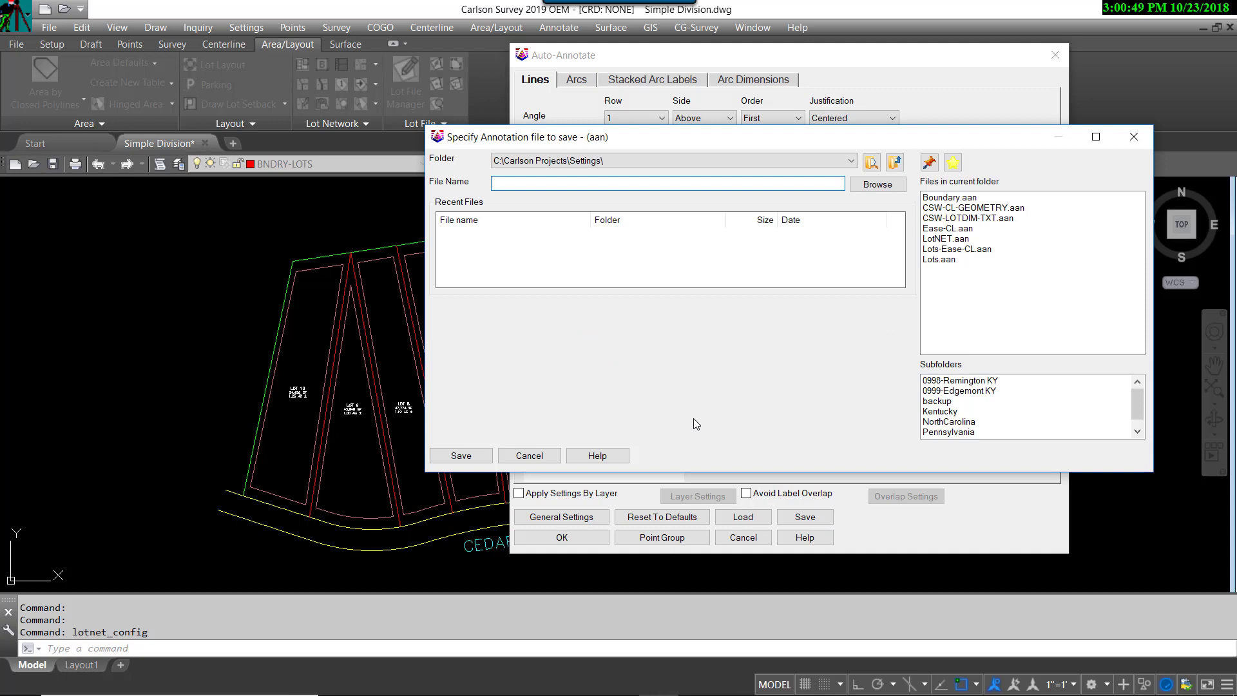
pyautogui.click(946, 239)
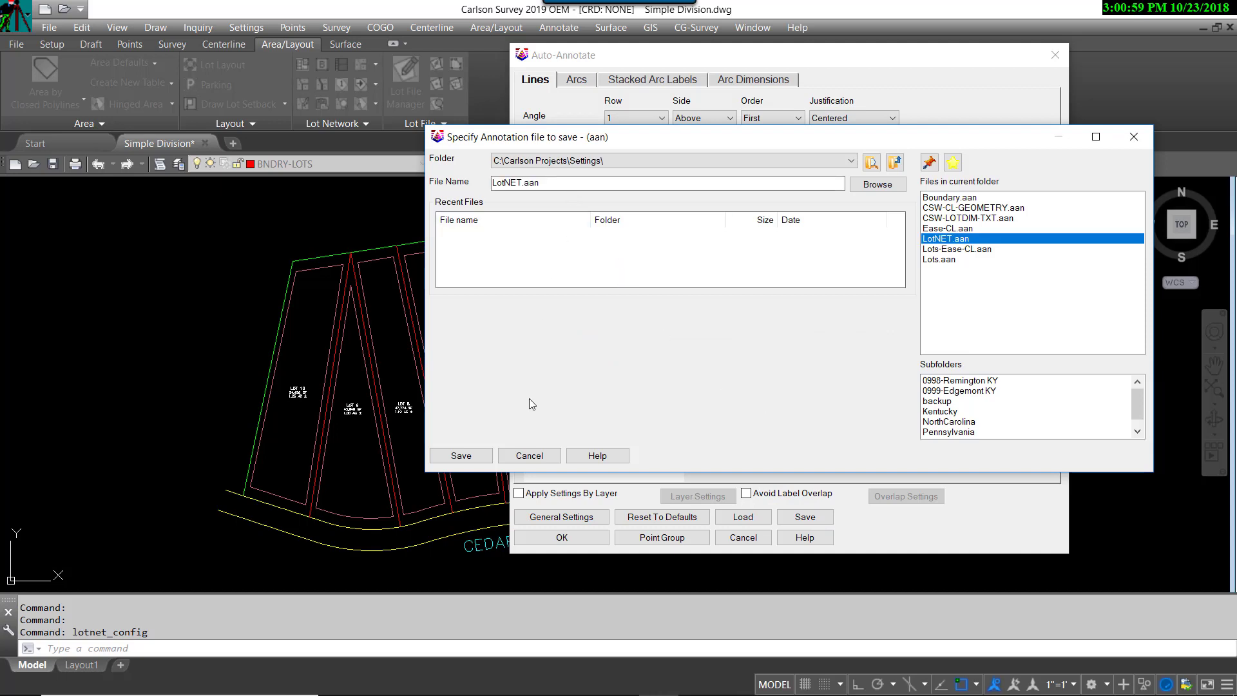
pyautogui.click(461, 456)
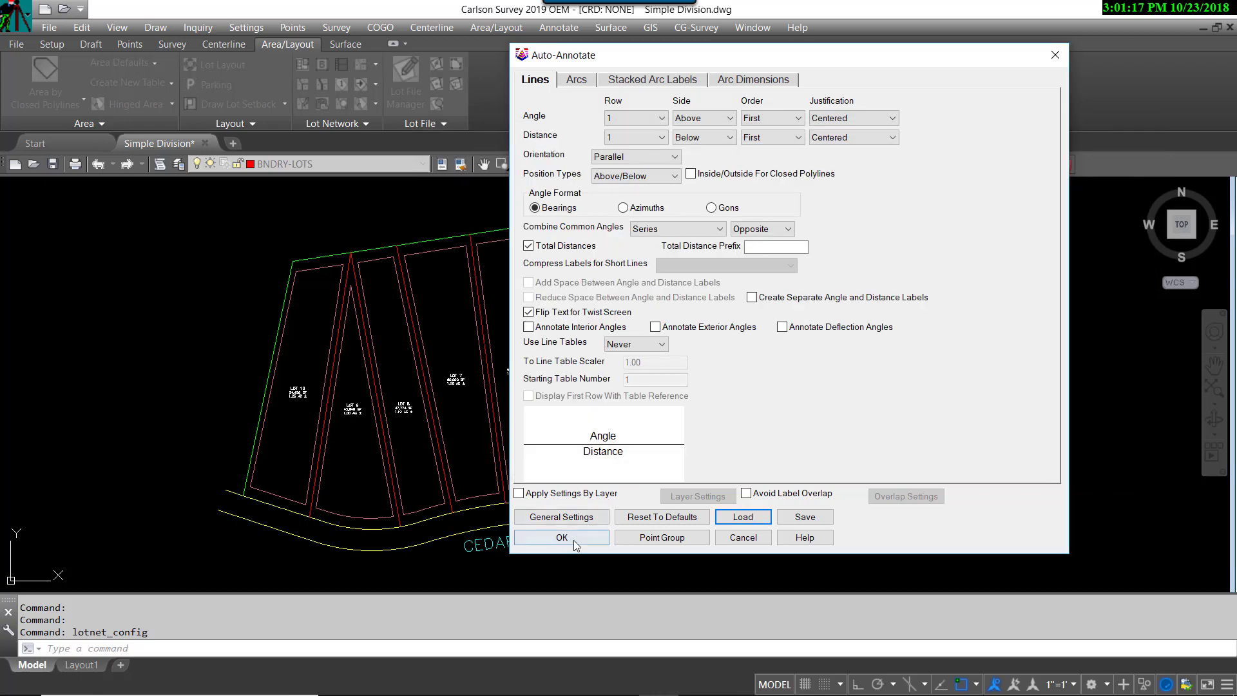
pyautogui.click(574, 539)
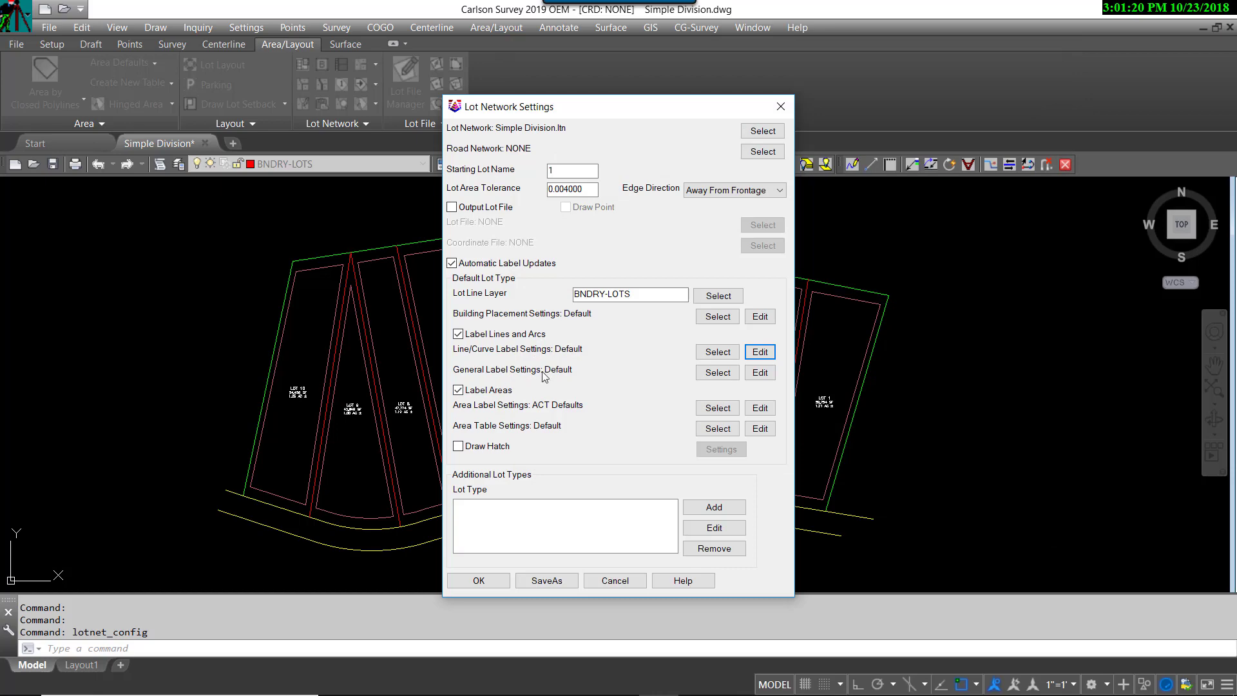
# Review the bearing and distance label defaults, save them as General Annotations.adf, and accept
pyautogui.click(760, 374)
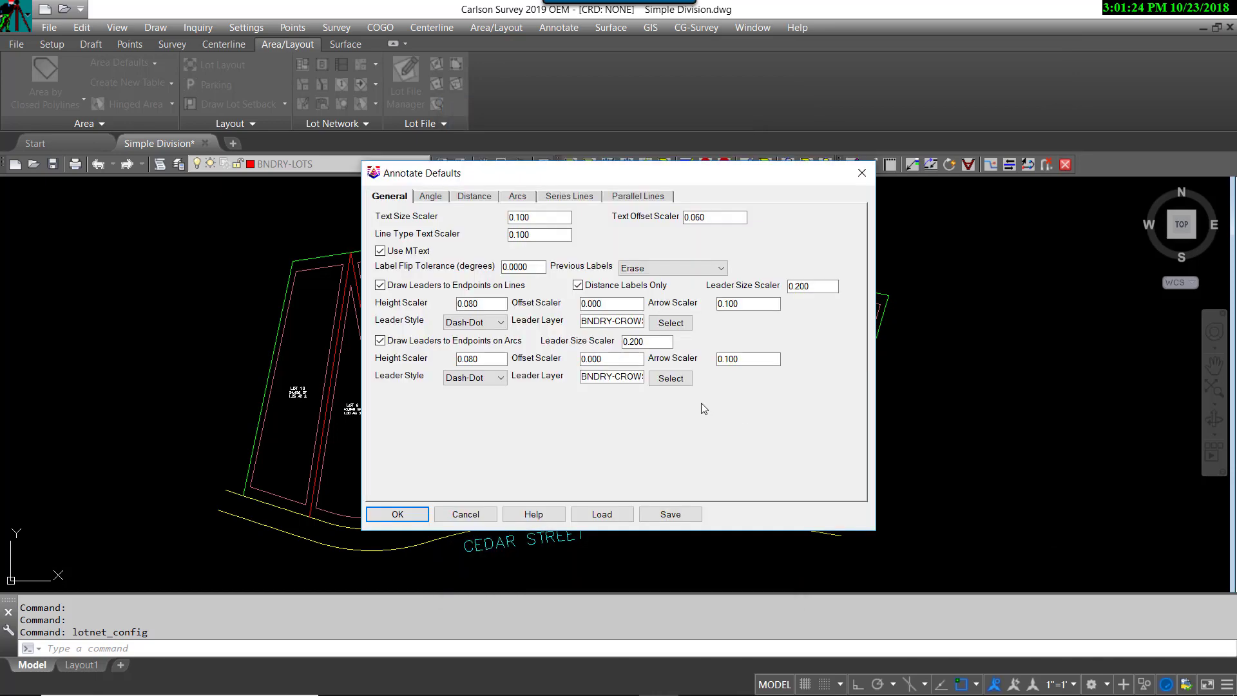
pyautogui.moveTo(590, 179); pyautogui.dragTo(676, 157)
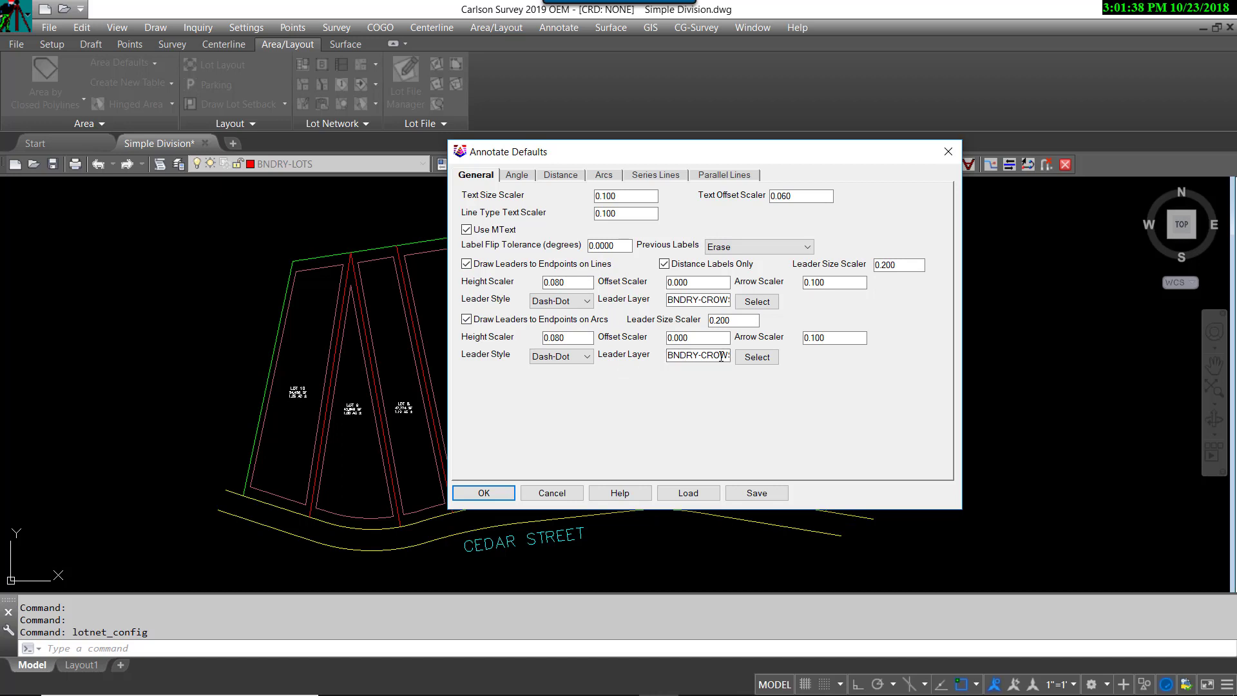
pyautogui.click(517, 178)
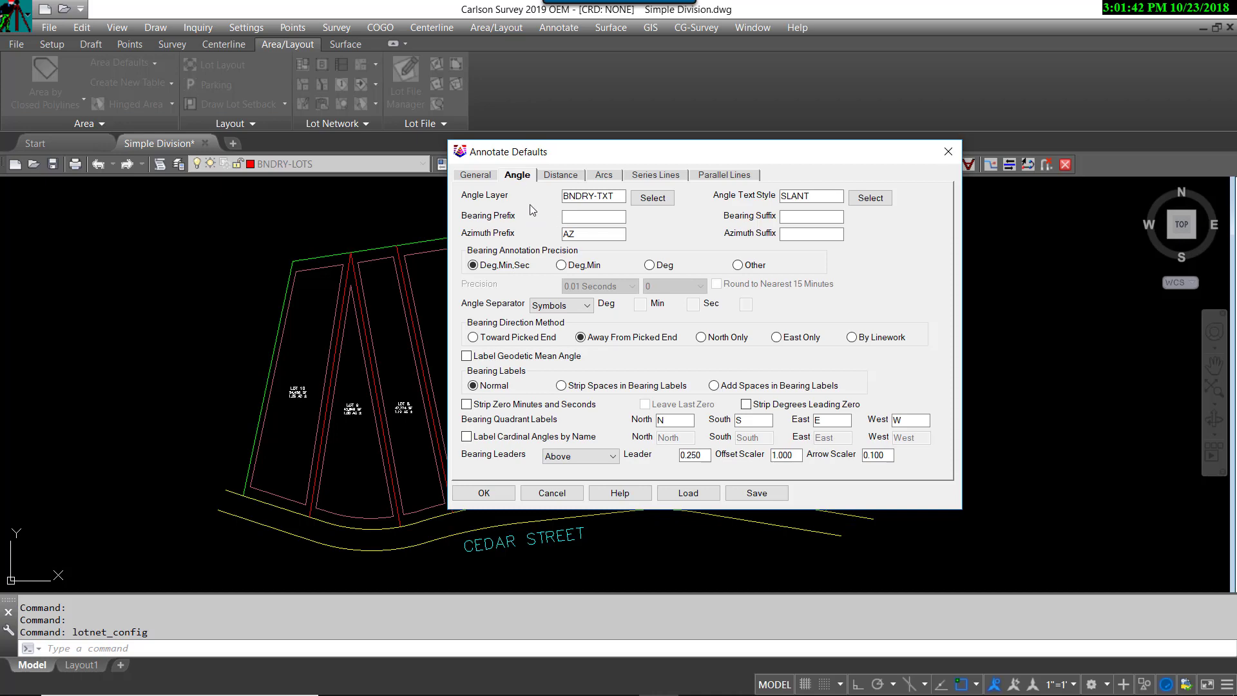
pyautogui.click(561, 177)
pyautogui.click(516, 175)
pyautogui.click(755, 493)
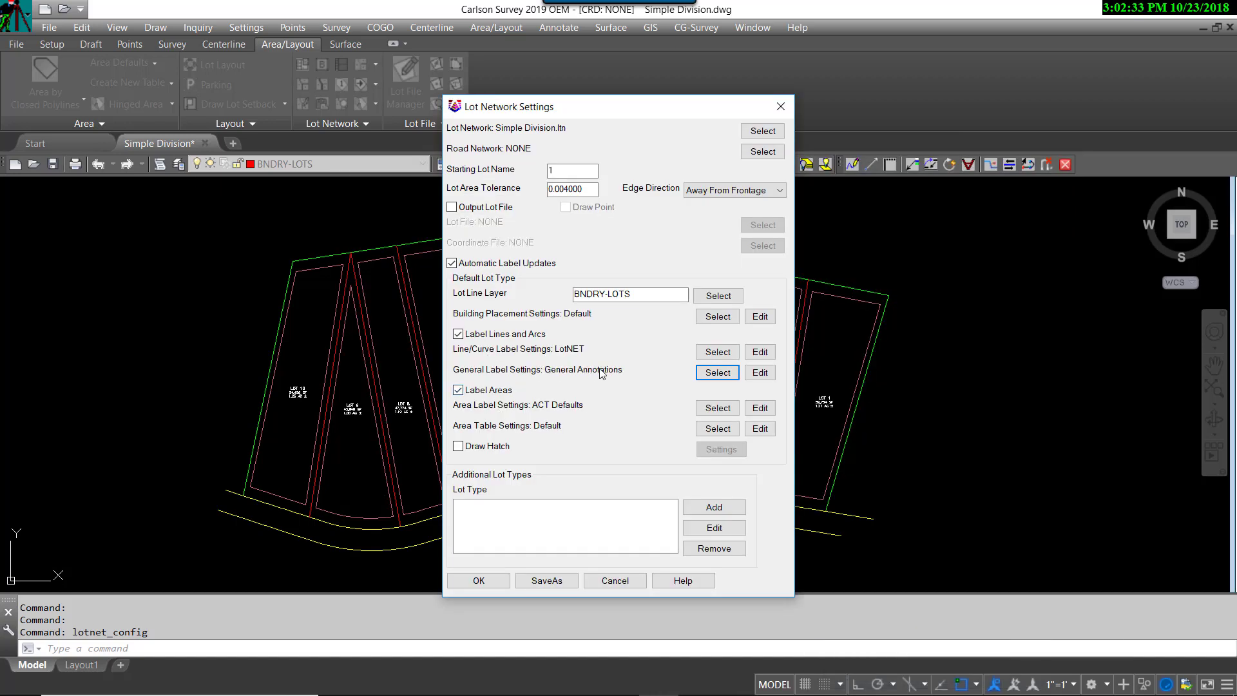
pyautogui.click(480, 581)
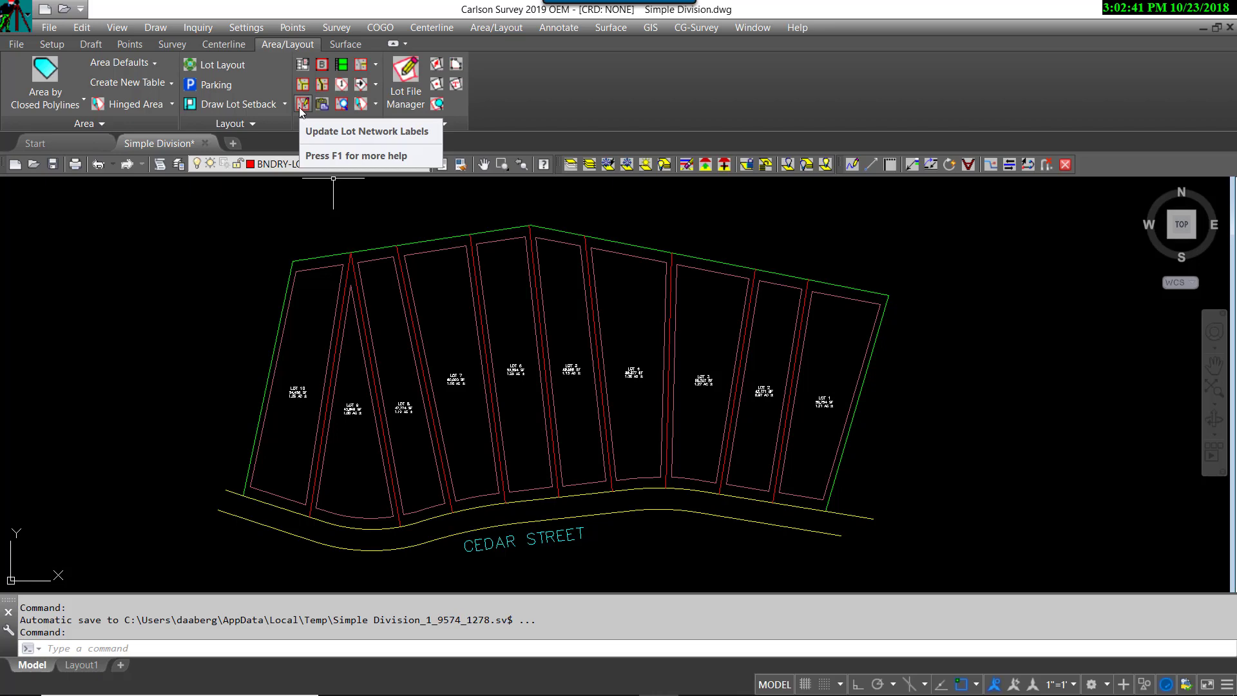
# Update the lot network labels and zoom in to inspect the new bearing and distance labels
pyautogui.click(300, 105)
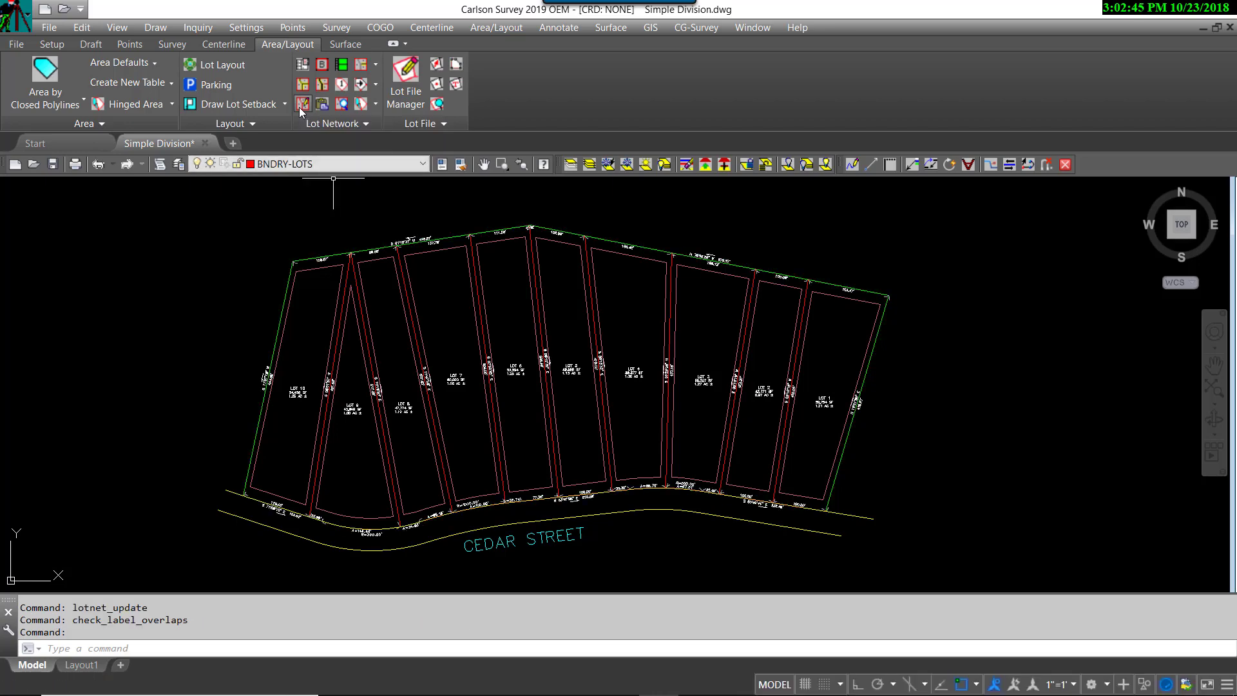
pyautogui.scroll(5, 405, 225)
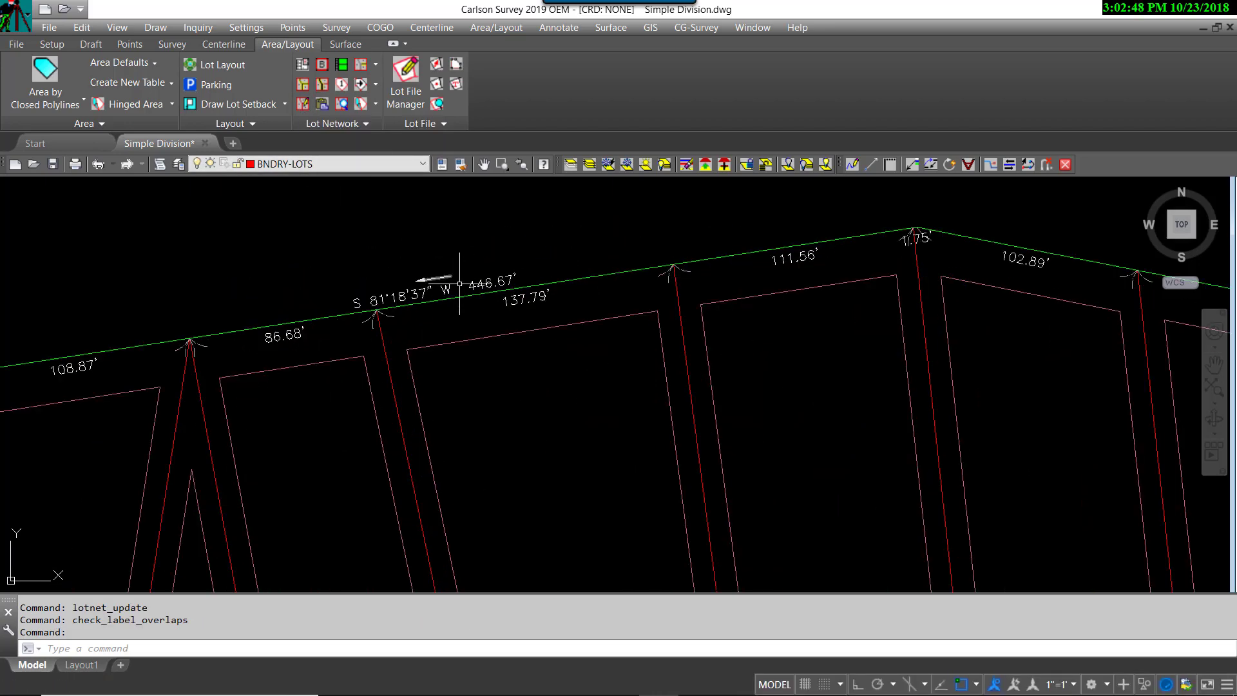
pyautogui.scroll(-5, 466, 297)
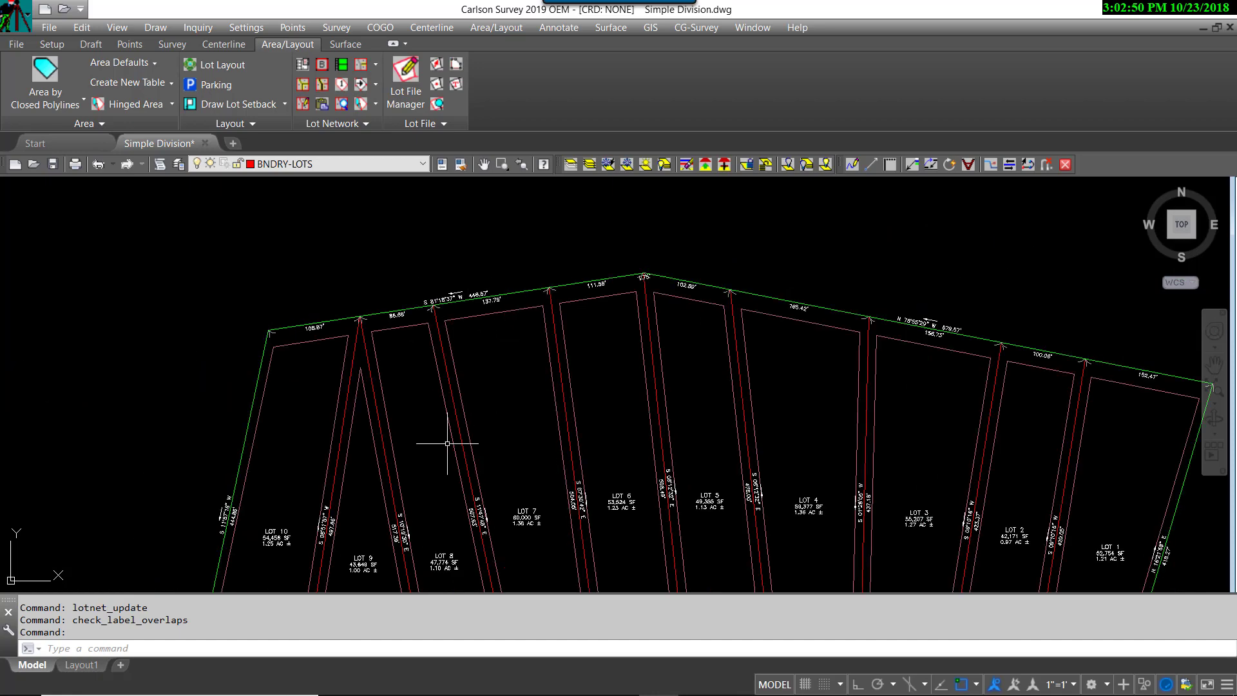
pyautogui.moveTo(449, 436)
pyautogui.mouseDown(button='middle')
pyautogui.moveTo(430, 265)
pyautogui.moveTo(442, 464)
pyautogui.mouseUp(button='middle')
pyautogui.scroll(6, 566, 337)
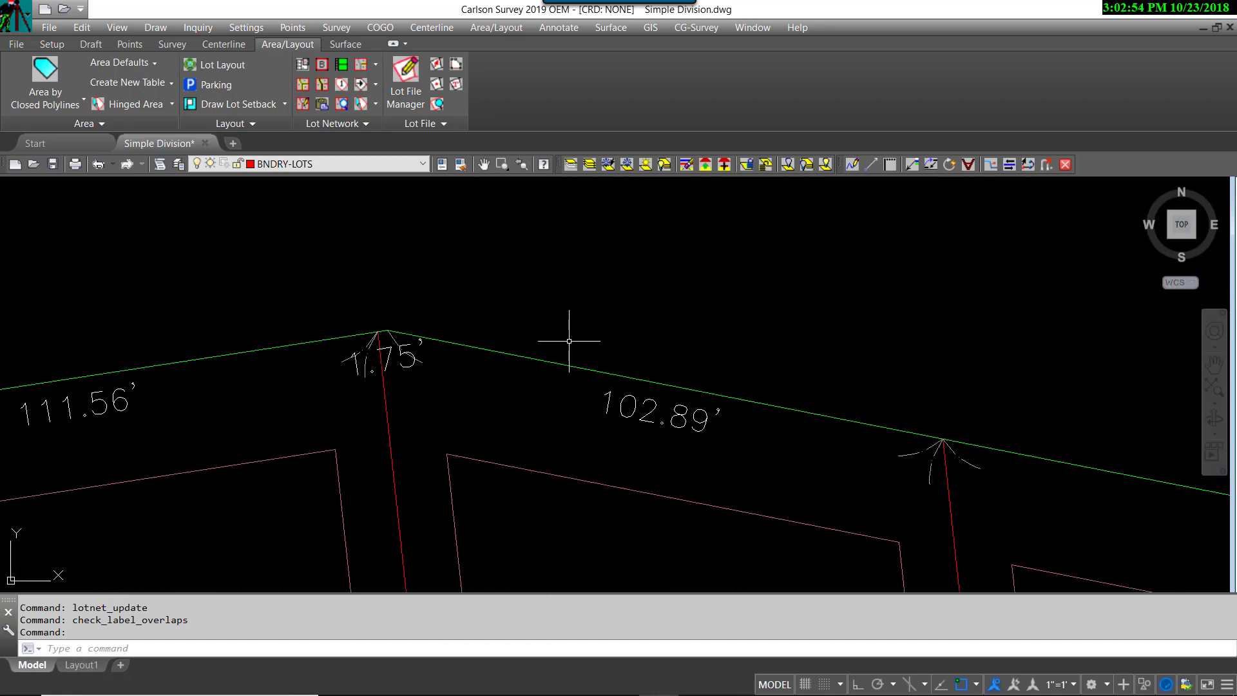
pyautogui.moveTo(469, 406); pyautogui.dragTo(491, 323, button='middle')
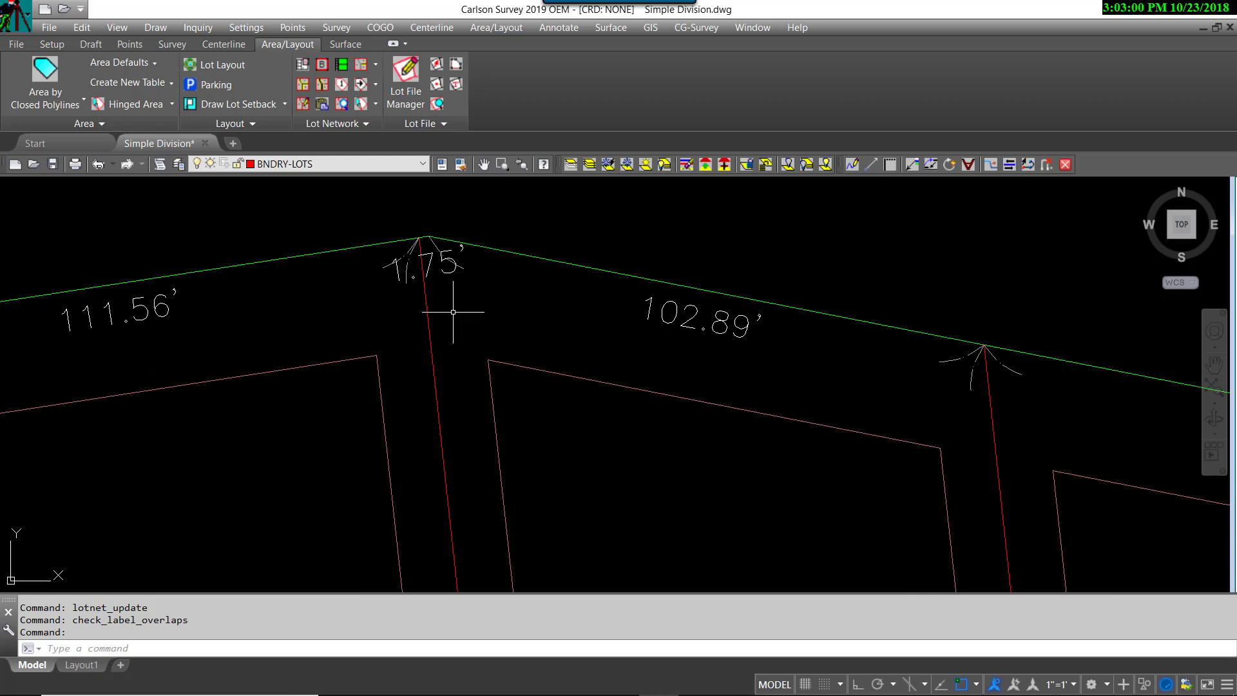
pyautogui.click(553, 29)
# Relocate the 1.75' corner distance label just below the top corner on a leader
pyautogui.moveTo(603, 130)
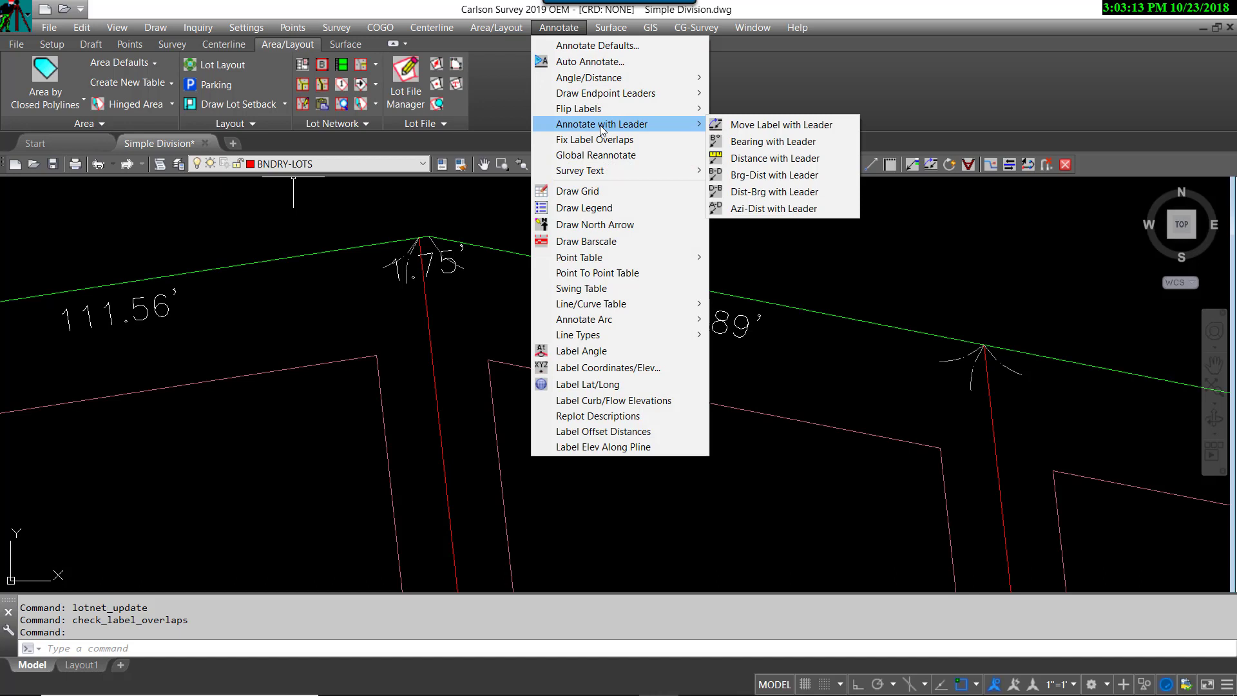
pyautogui.click(765, 129)
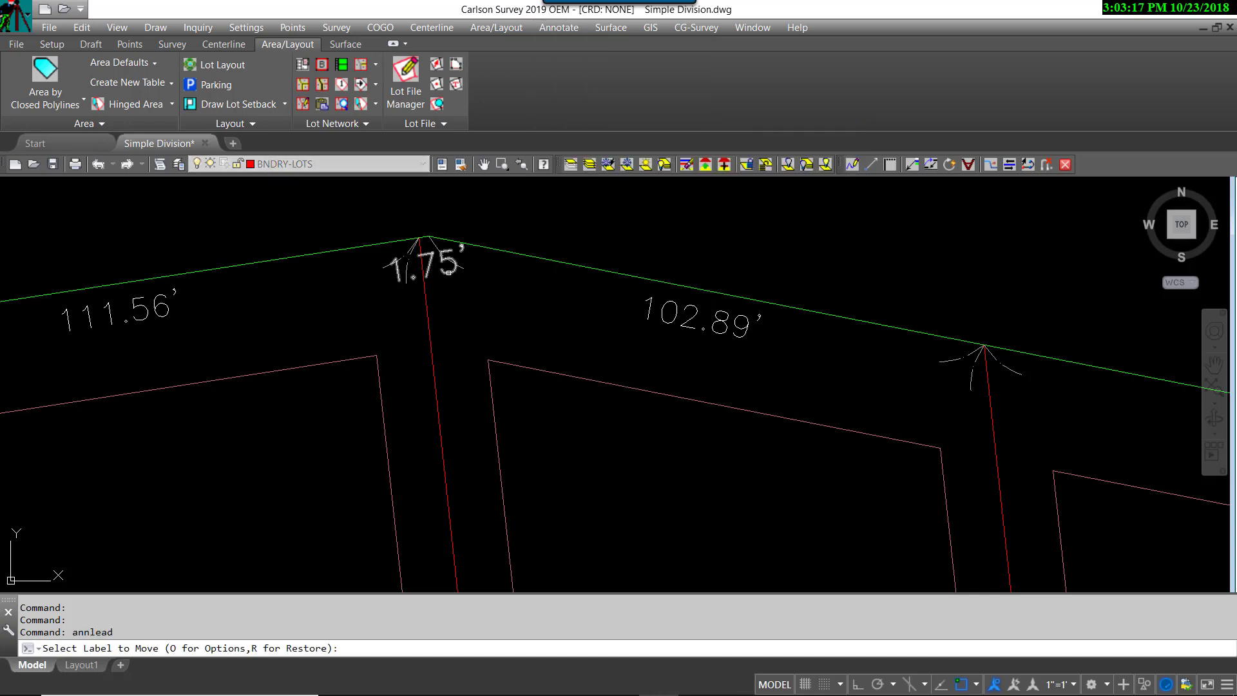
pyautogui.click(449, 271)
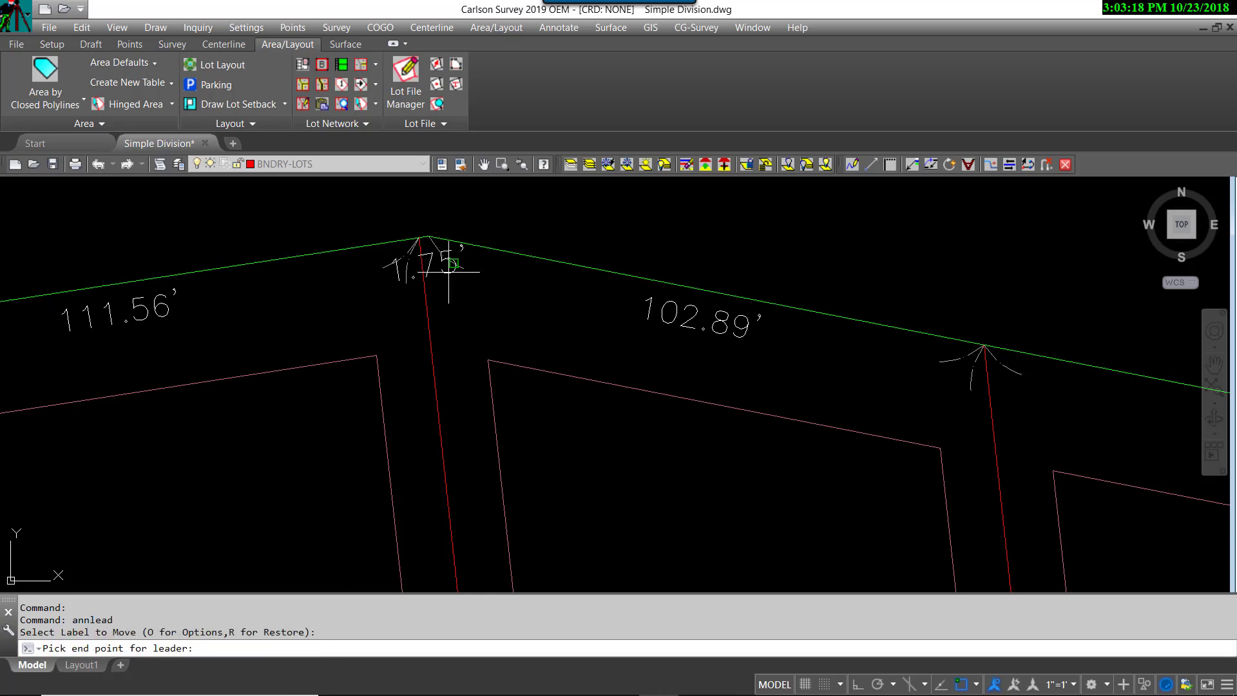
pyautogui.click(470, 317)
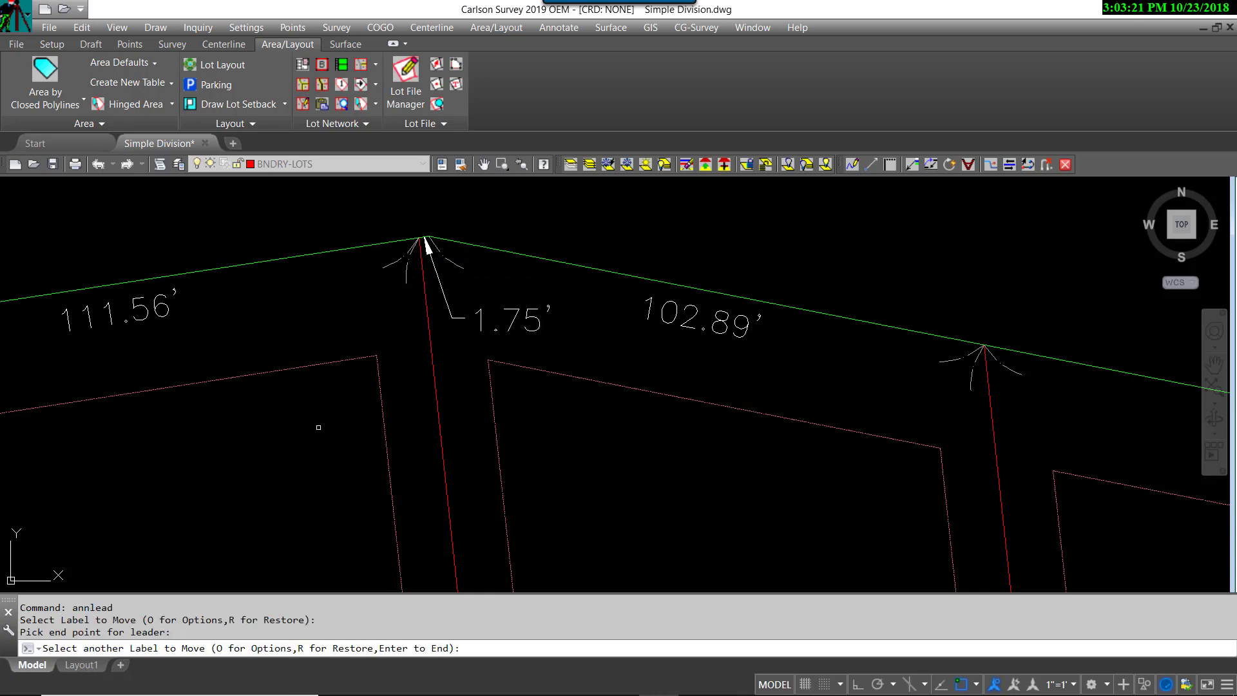
pyautogui.press('Return')
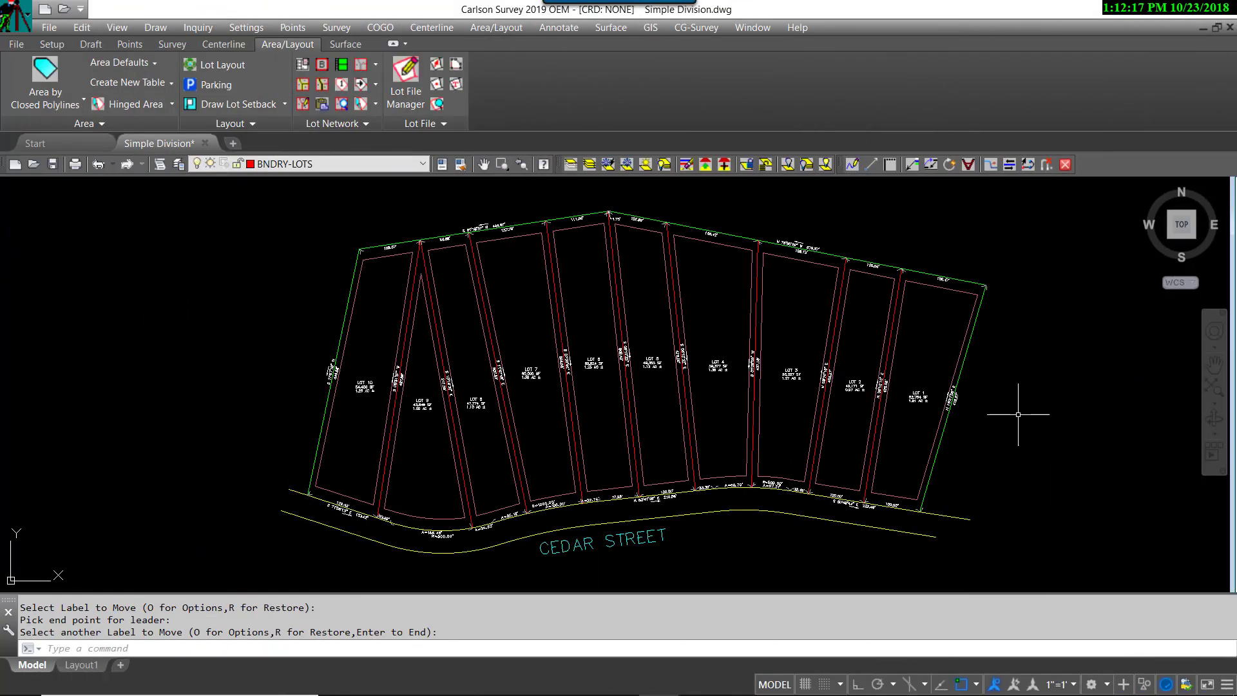